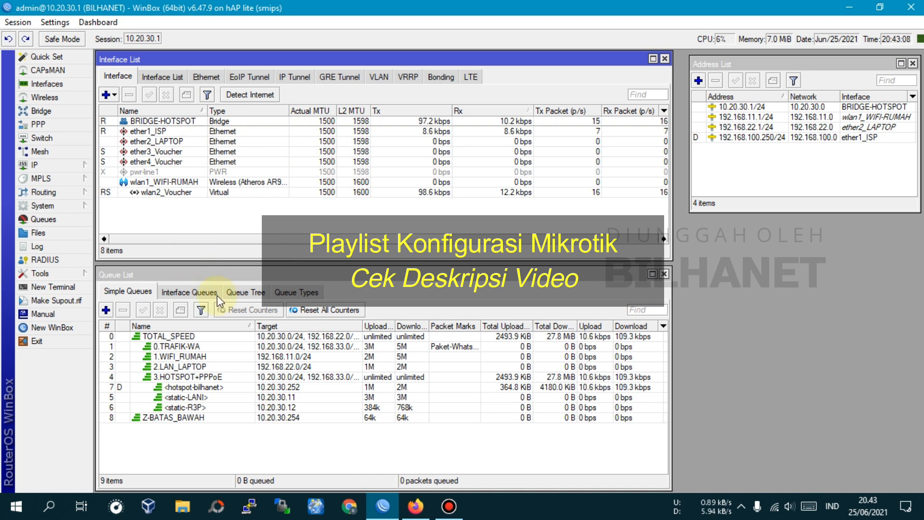
Look over the ether1_ISP and ether3_Voucher interfaces and the router's IP address list
left_click(153, 132)
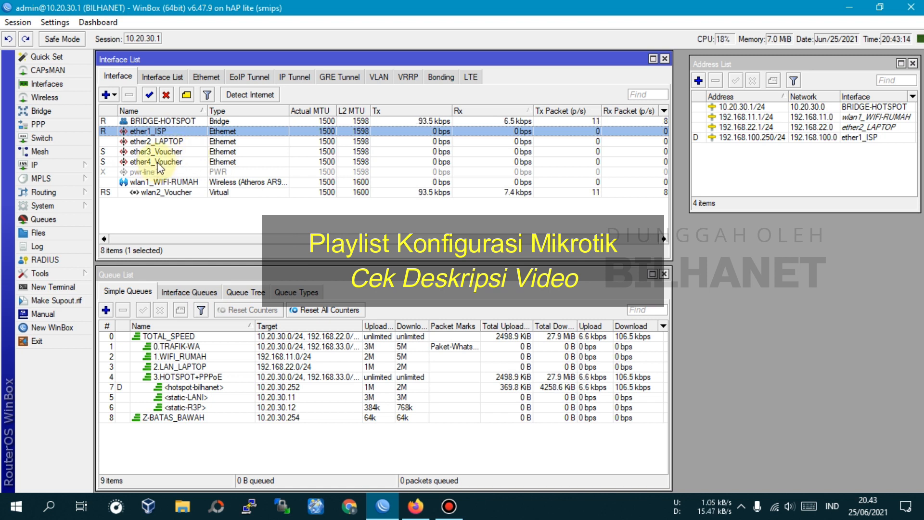
left_click(174, 152)
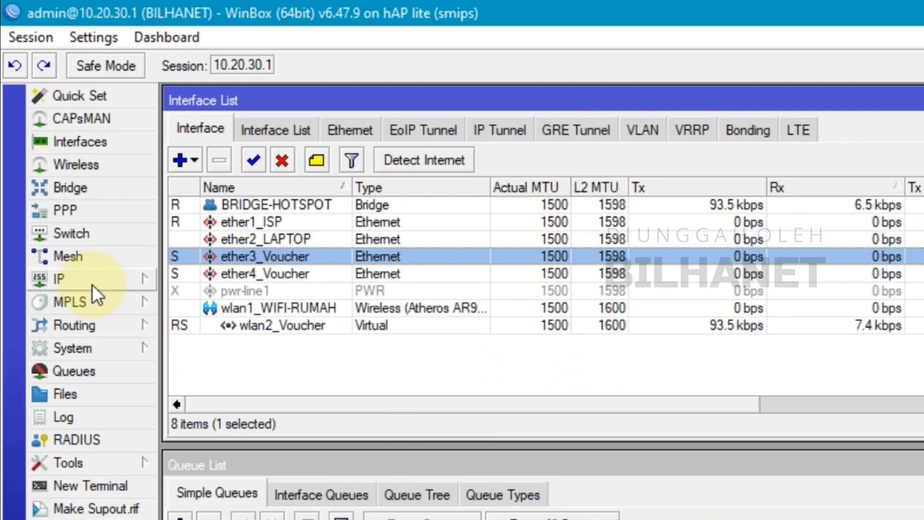
left_click(92, 282)
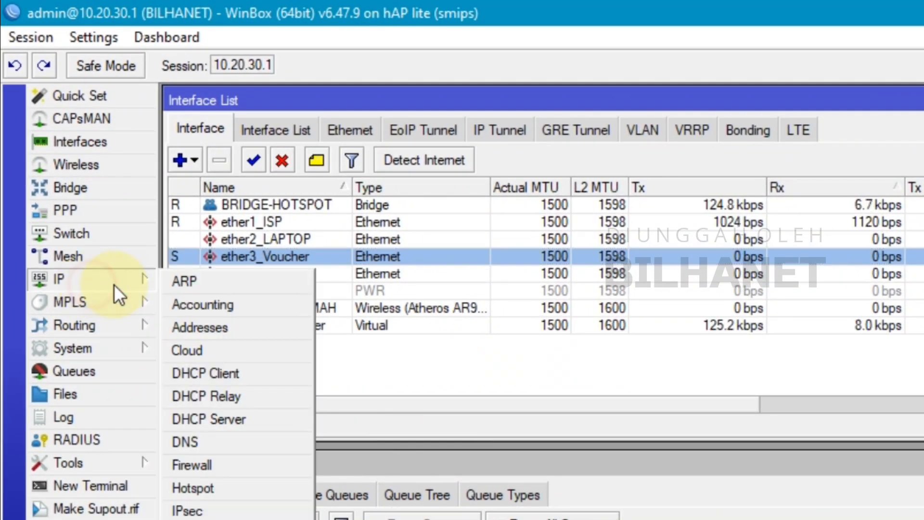
left_click(202, 326)
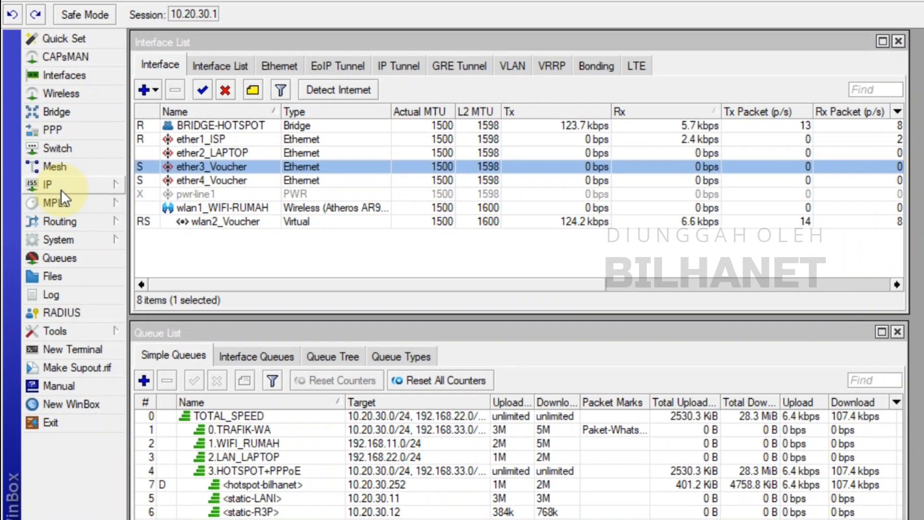
Delete the IP-Lokal-Client entries 10.20.30.0/24 and 192.168.33.0/24 from the firewall address lists
left_click(60, 188)
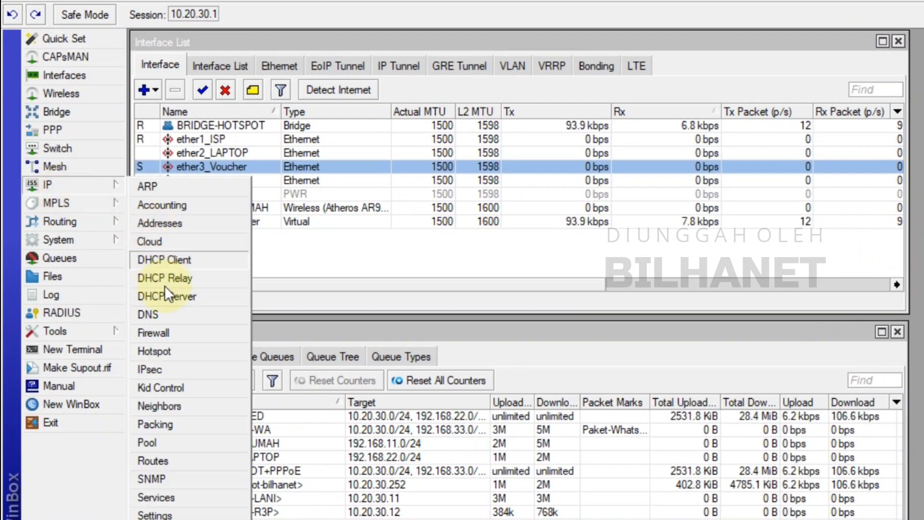
left_click(154, 333)
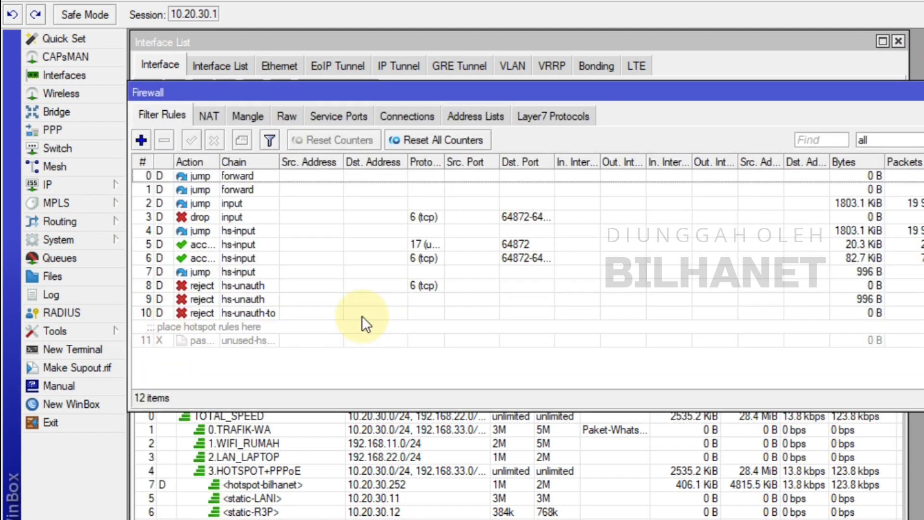
left_click(486, 119)
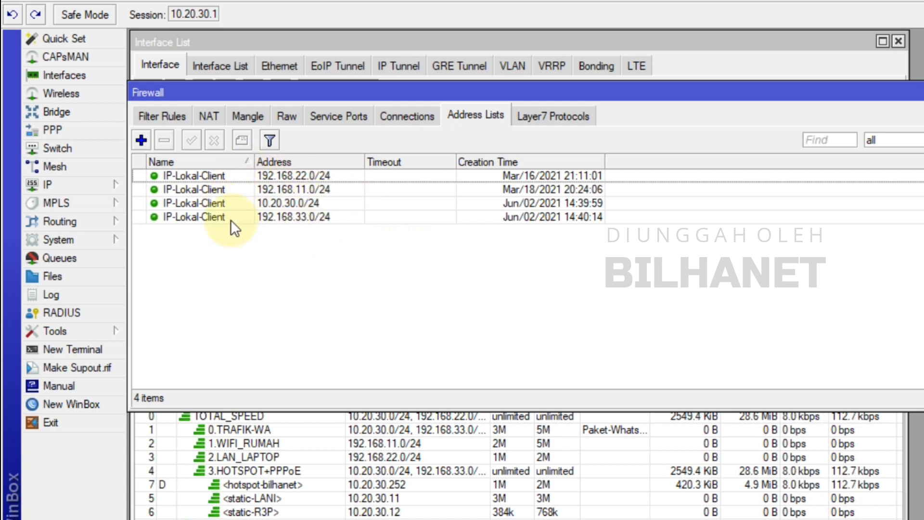
left_click(302, 204)
left_click(308, 217, "ctrl")
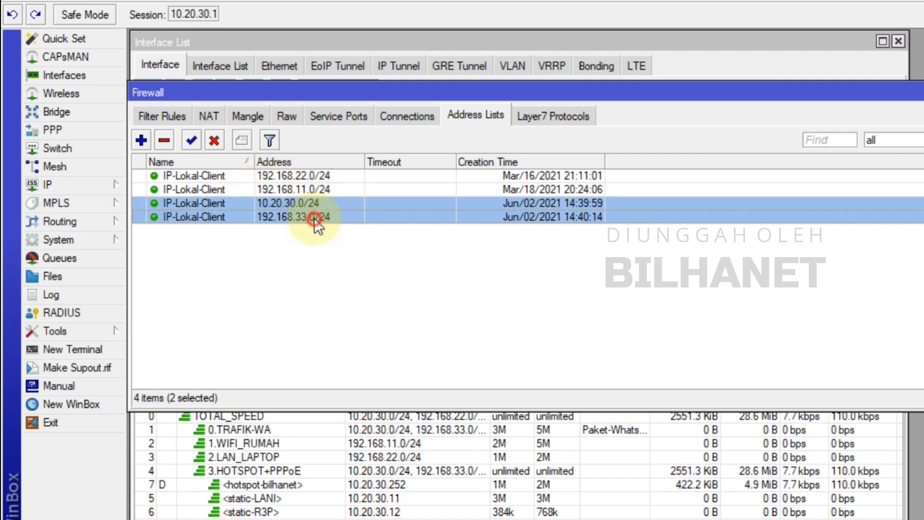
left_click(164, 141)
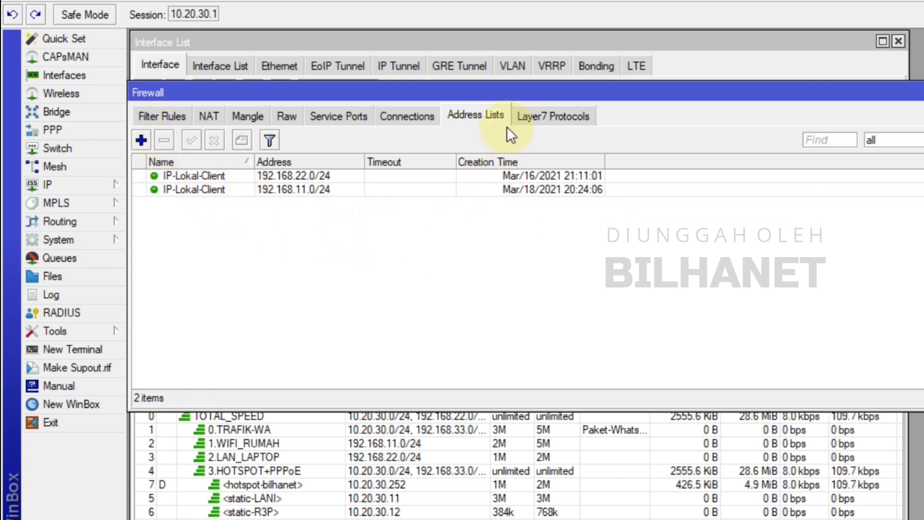
Add a firewall address list entry named IP-Lokal-Client with address 10.20.30.0/24 and apply it
left_click_drag(259, 101, 267, 106)
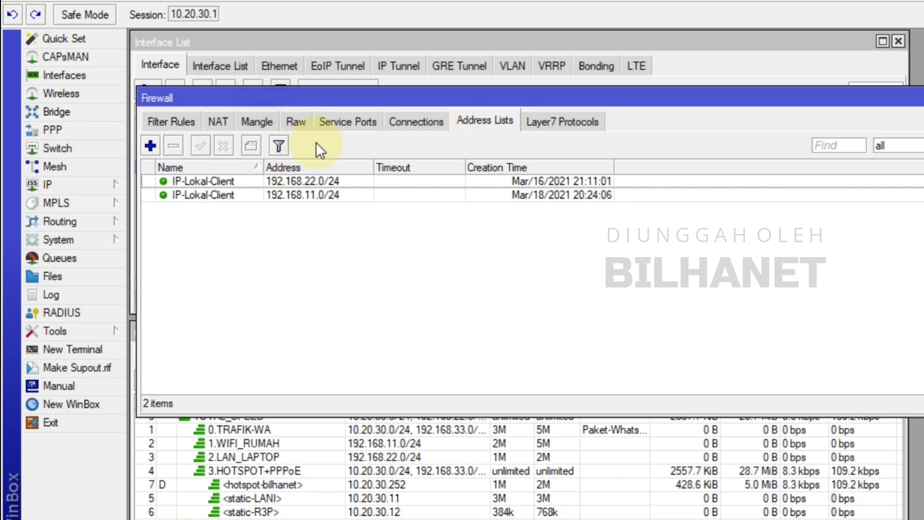
left_click(150, 146)
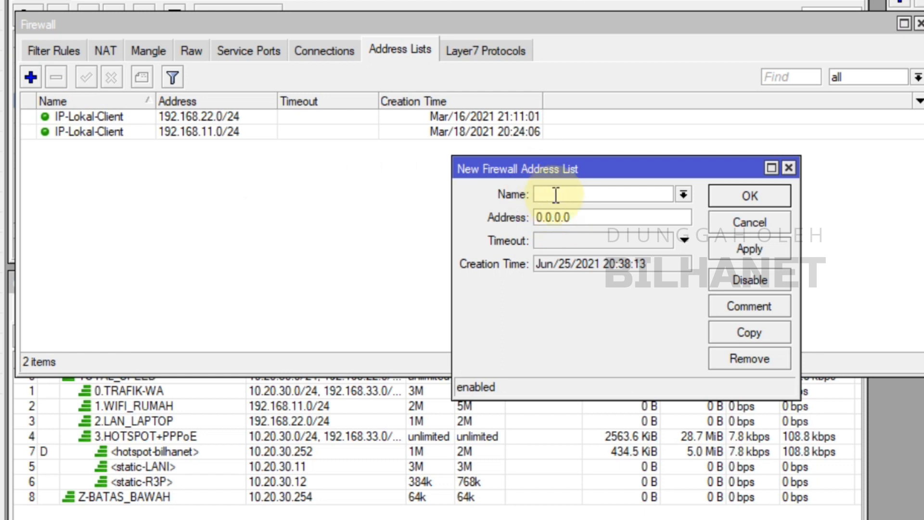
left_click(683, 195)
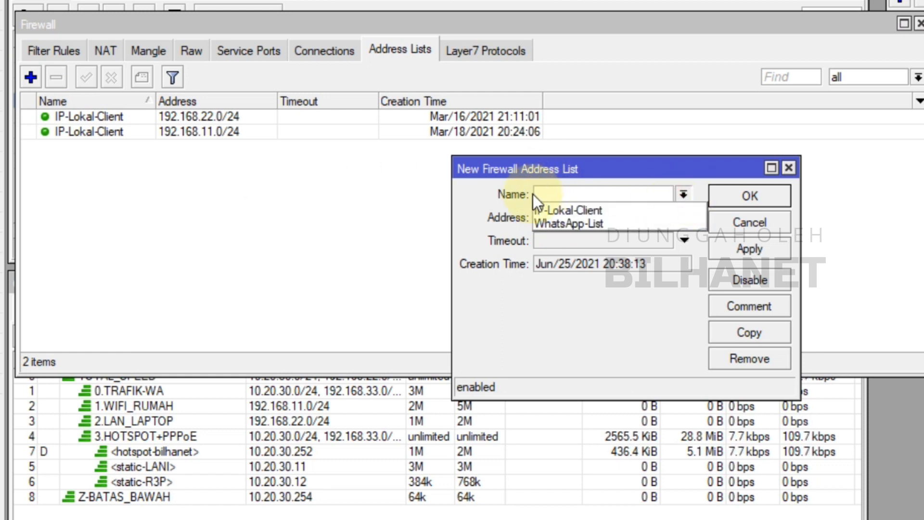
left_click(571, 211)
double_click(582, 217)
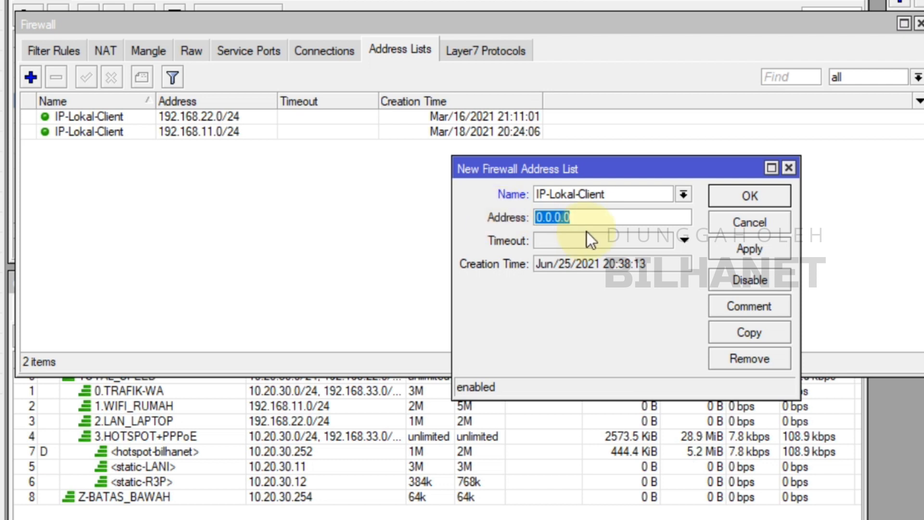
type("10.20.")
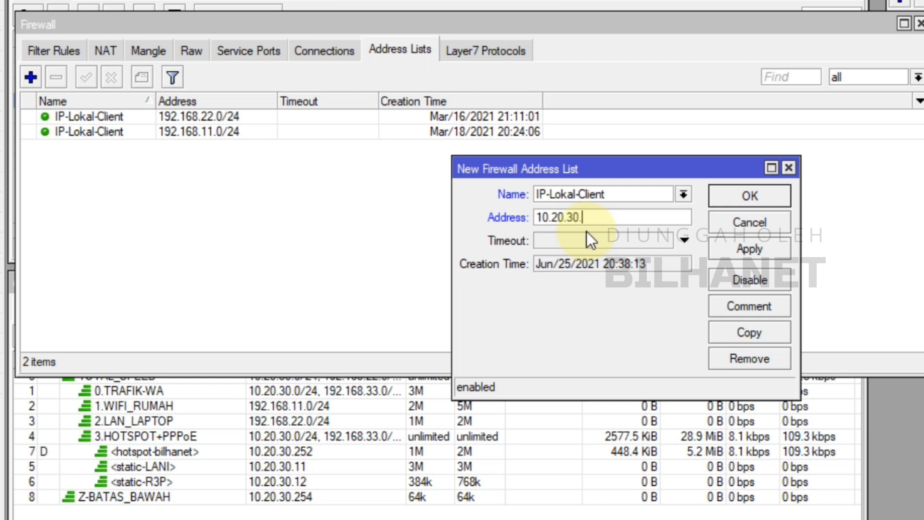
type("30.0/24")
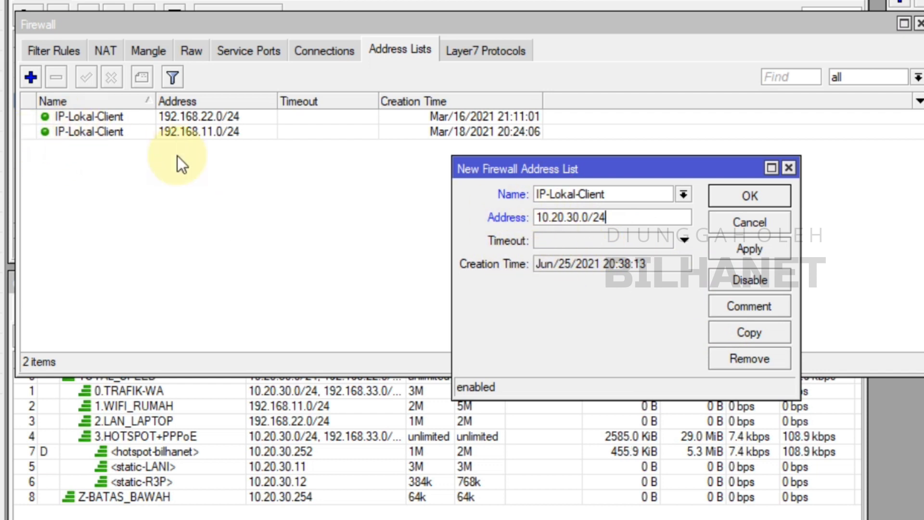
left_click(743, 249)
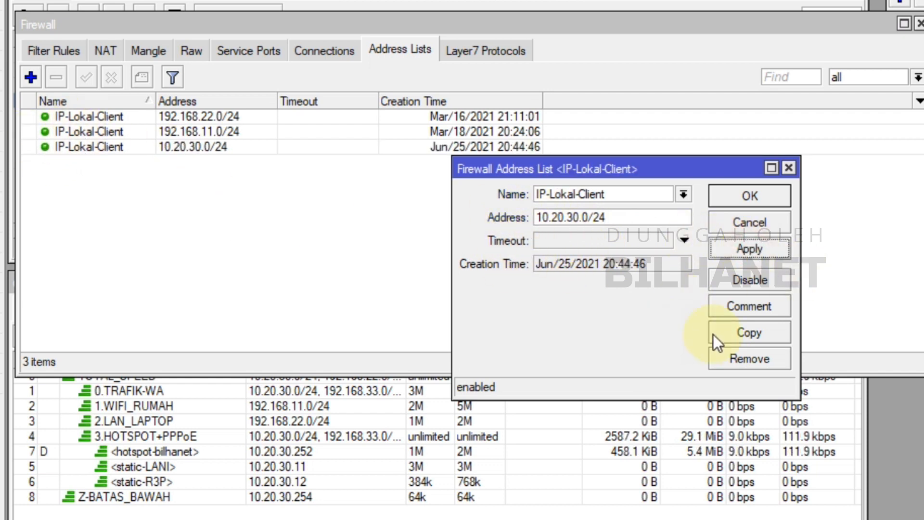
Duplicate the IP-Lokal-Client entry with address 192.168.33.0/24 and save both entries
left_click(747, 333)
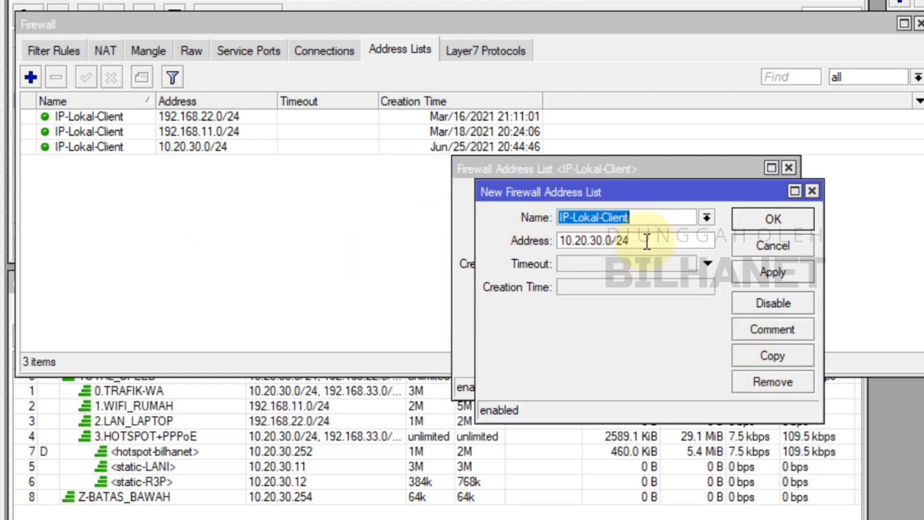
double_click(647, 241)
left_click_drag(596, 193, 587, 245)
type("19")
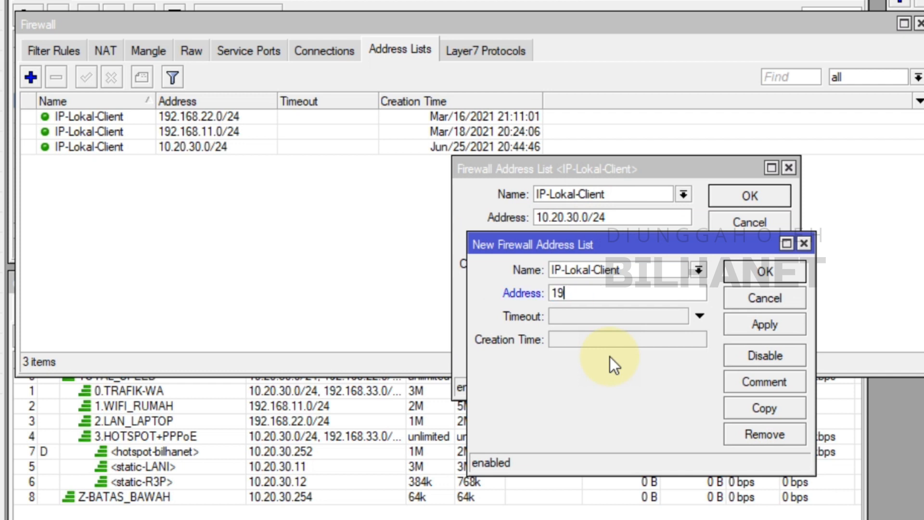
type("2.168.33.0")
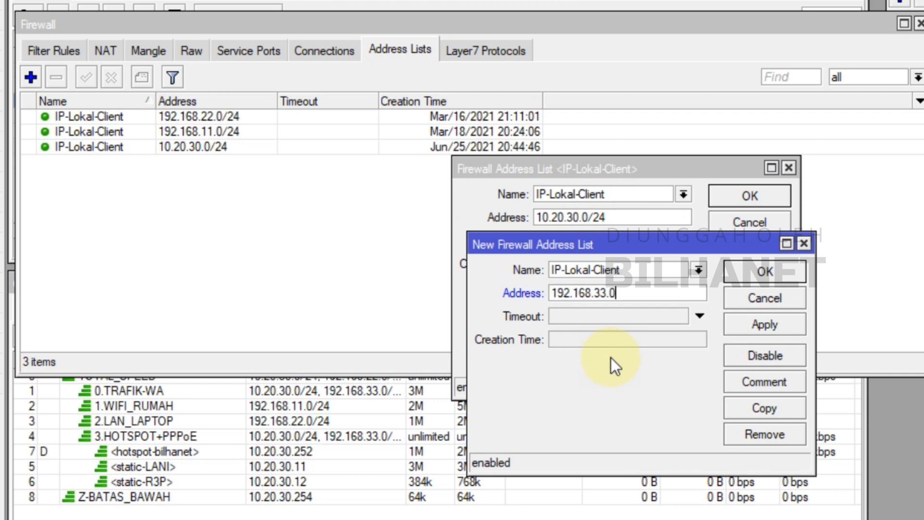
type("/24")
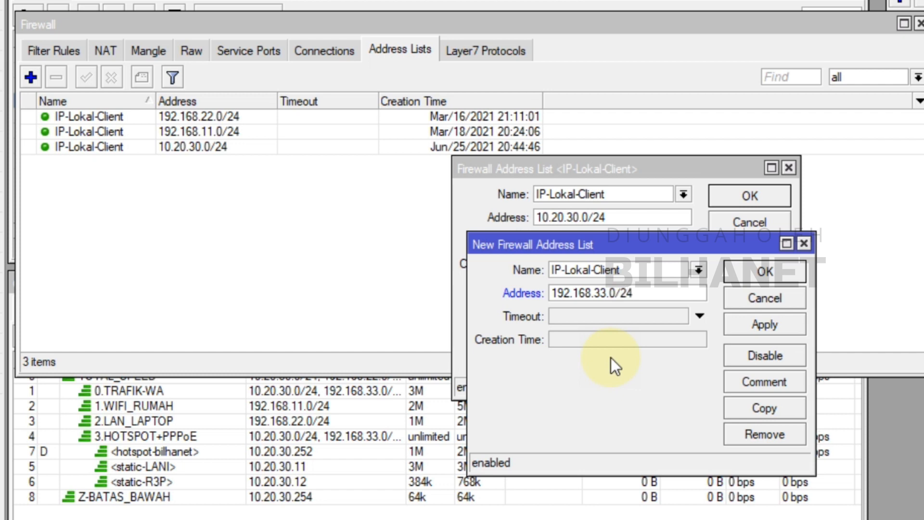
left_click(767, 324)
left_click(764, 271)
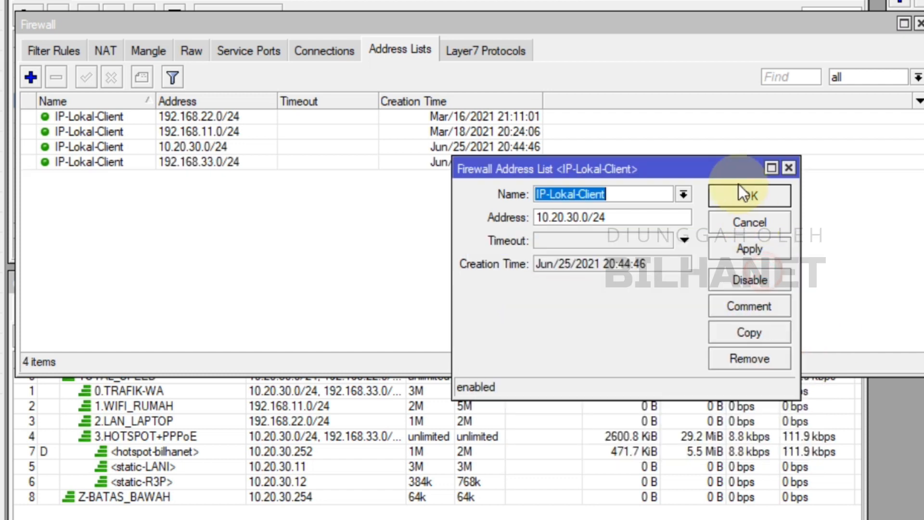
left_click(749, 197)
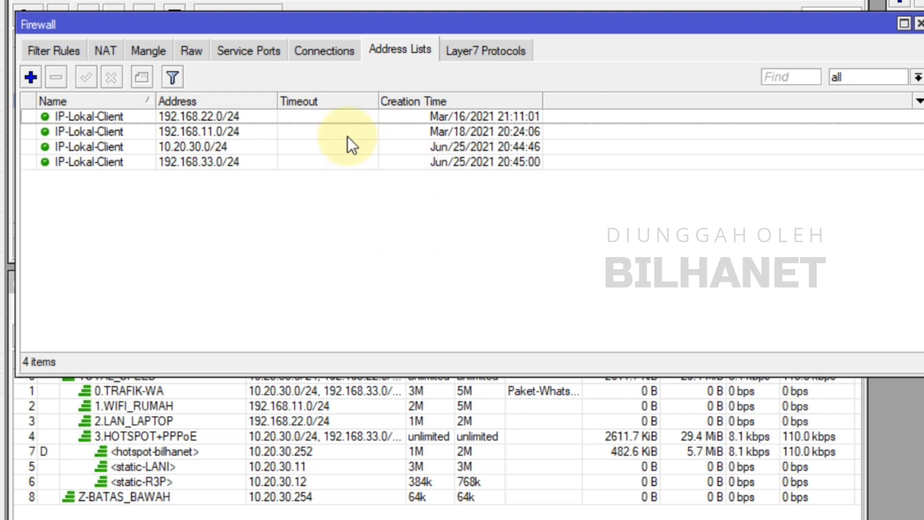
Check the firewall Raw rules, and in Firefox examine the bilhanet.com article's Telegram domains and IP address table
left_click(192, 51)
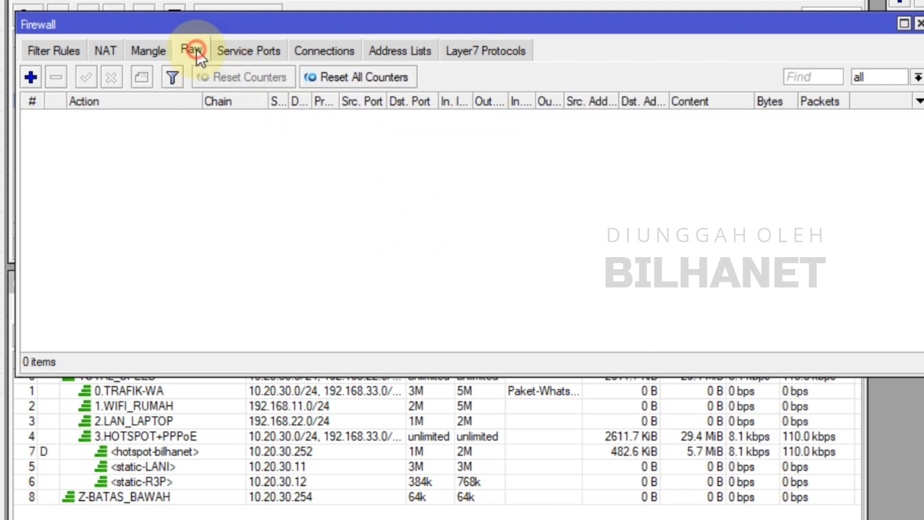
left_click(415, 55)
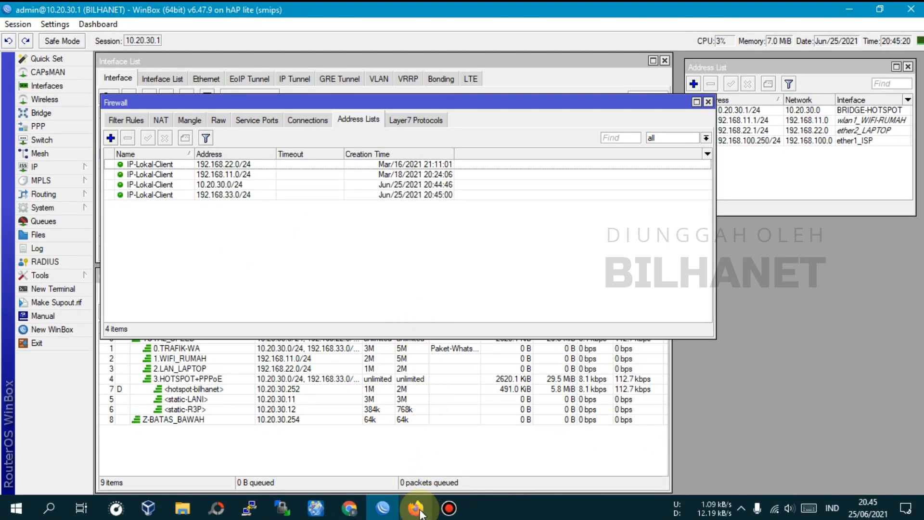
left_click(416, 509)
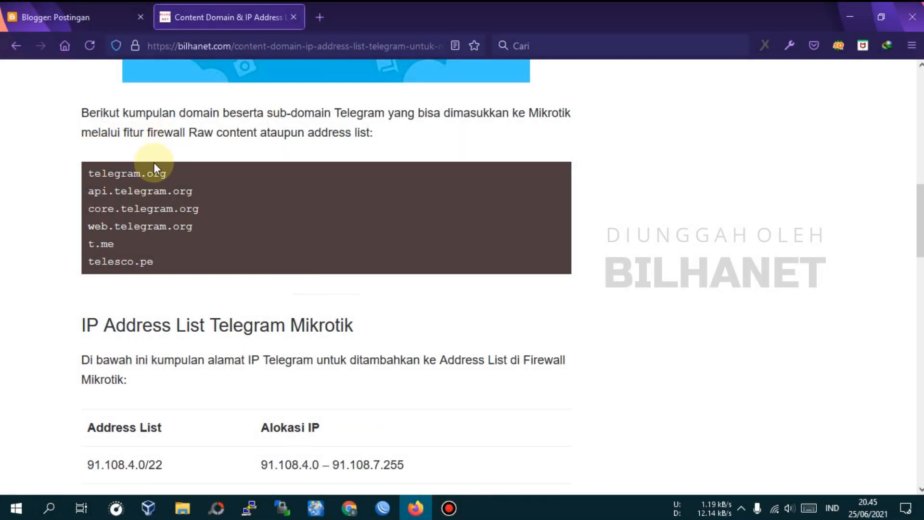
left_click_drag(102, 177, 167, 177)
left_click_drag(96, 195, 127, 193)
scroll(138, 243, "down", 3)
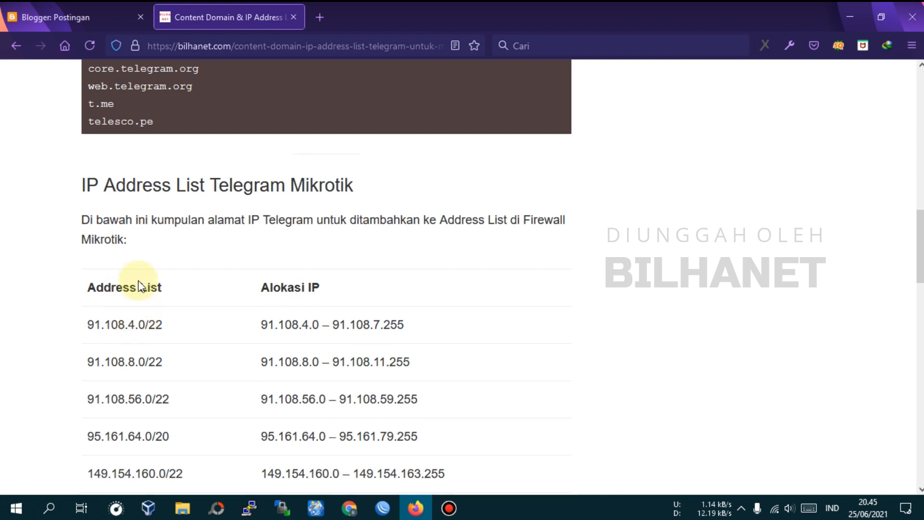
scroll(140, 313, "down", 1)
scroll(207, 285, "up", 3)
scroll(160, 221, "up", 1)
left_click_drag(188, 132, 371, 133)
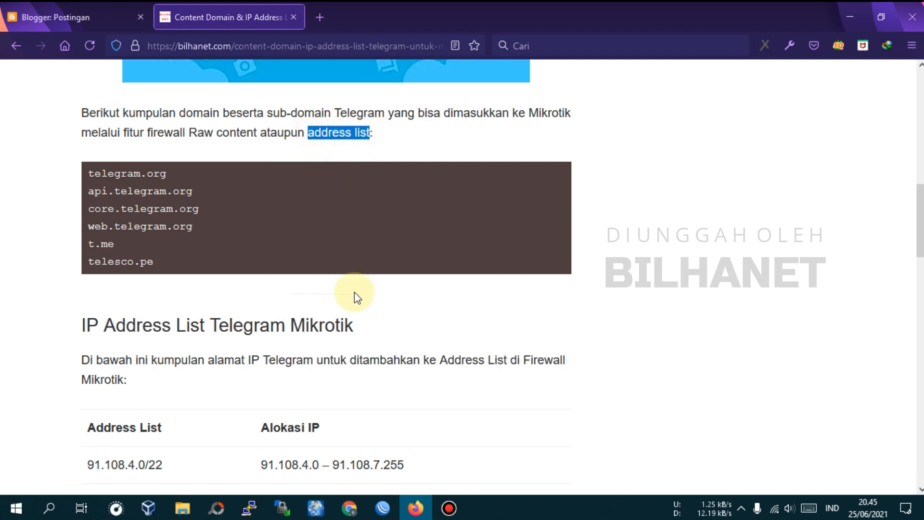
left_click_drag(188, 133, 205, 133)
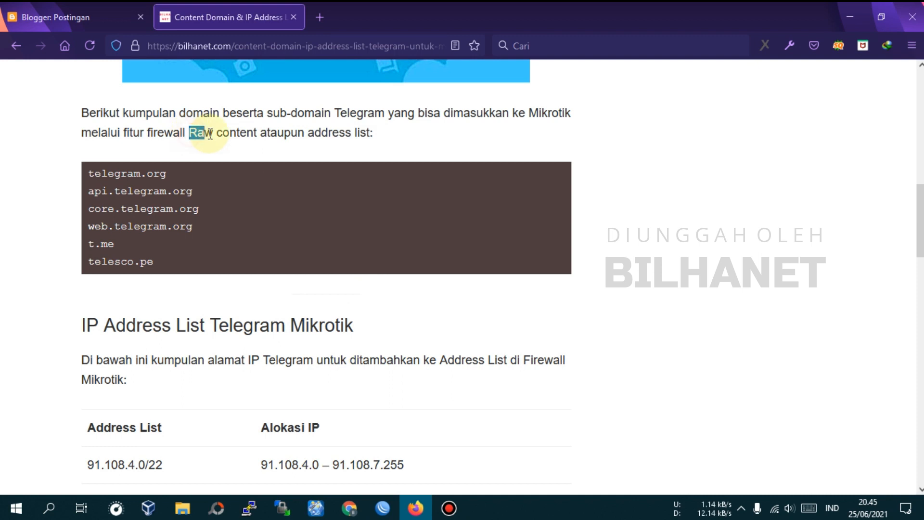
left_click_drag(314, 133, 357, 133)
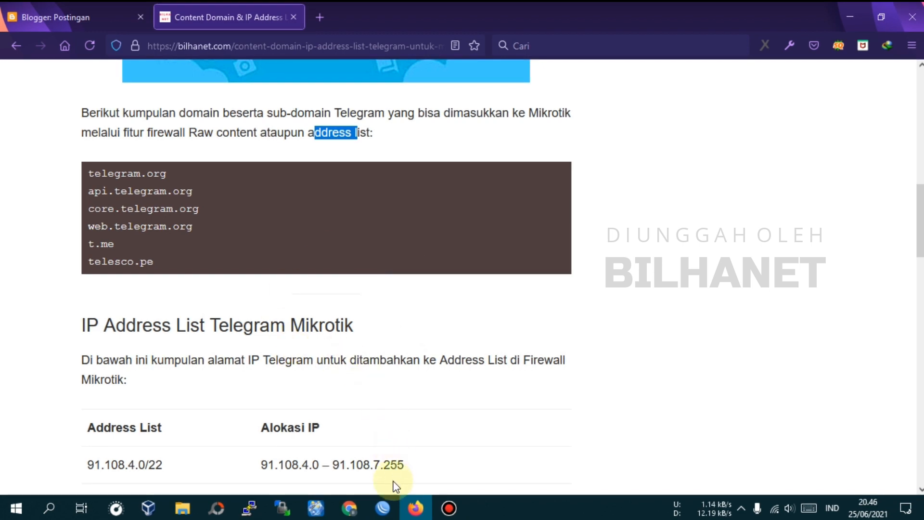
Switch back to WinBox and start a new firewall address list entry named Telegram-List
left_click(384, 514)
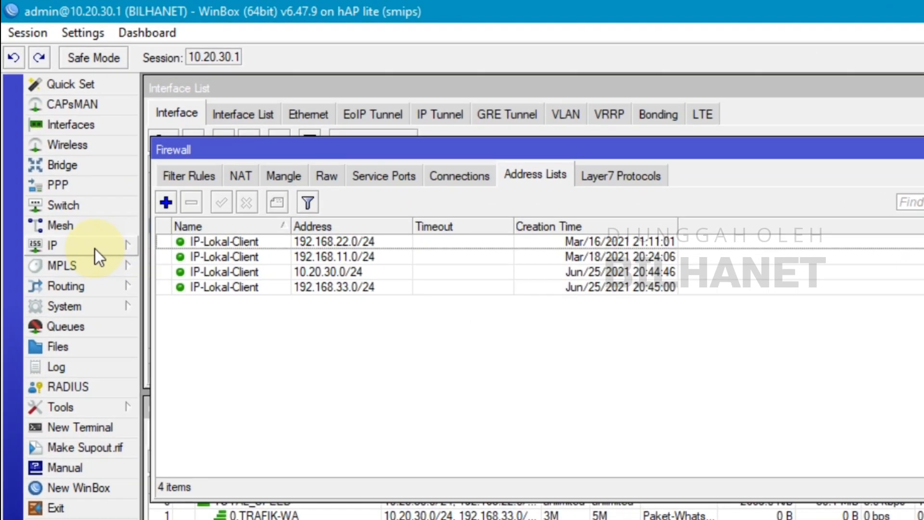
left_click(48, 148)
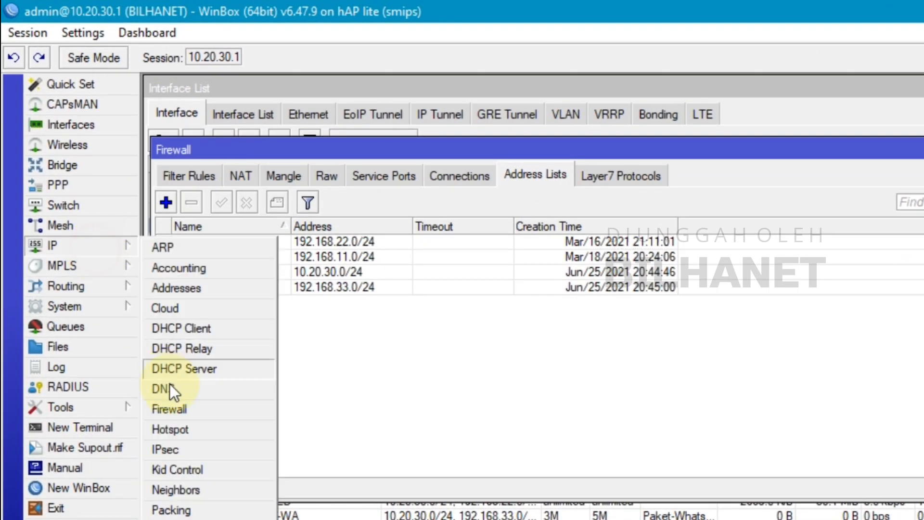
left_click(178, 409)
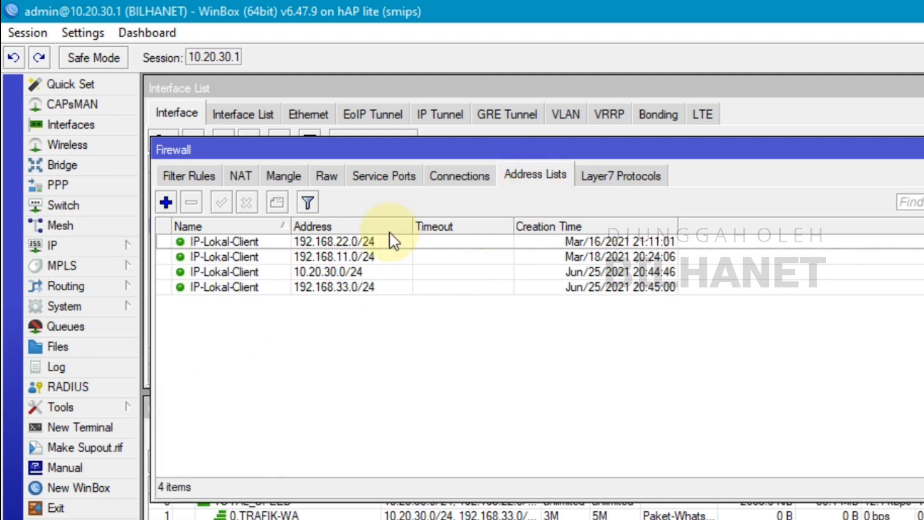
left_click(165, 201)
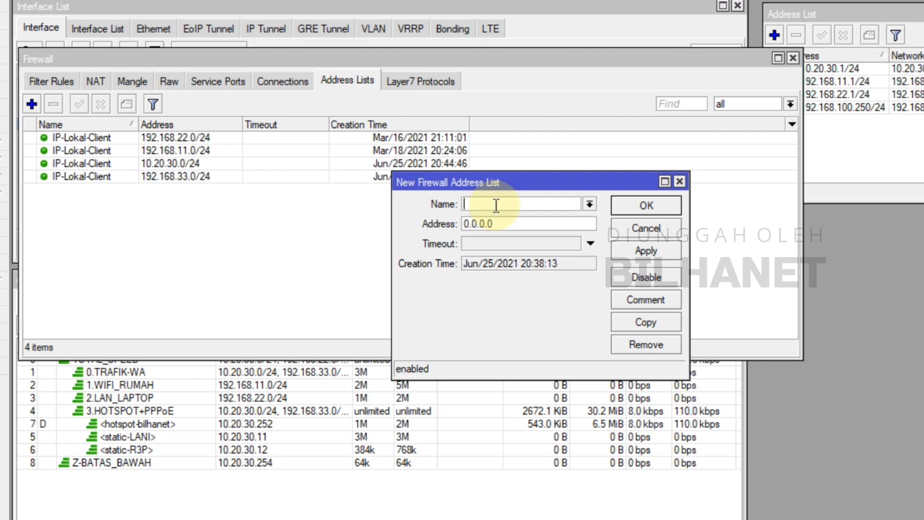
type("Telegram-List")
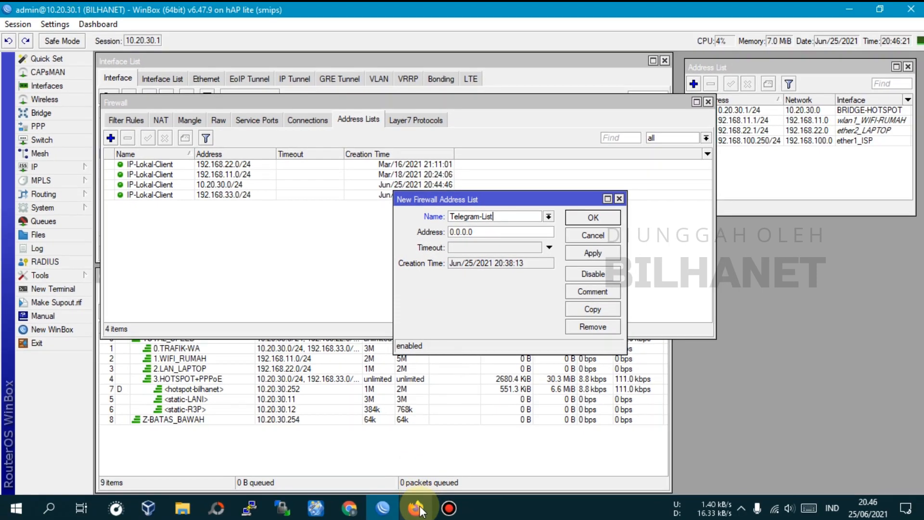
Copy telegram.org from the bilhanet.com article in Firefox, set it as the Telegram-List entry's address in WinBox, and apply the entry
left_click(428, 493)
left_click_drag(91, 174, 168, 174)
right_click(167, 174)
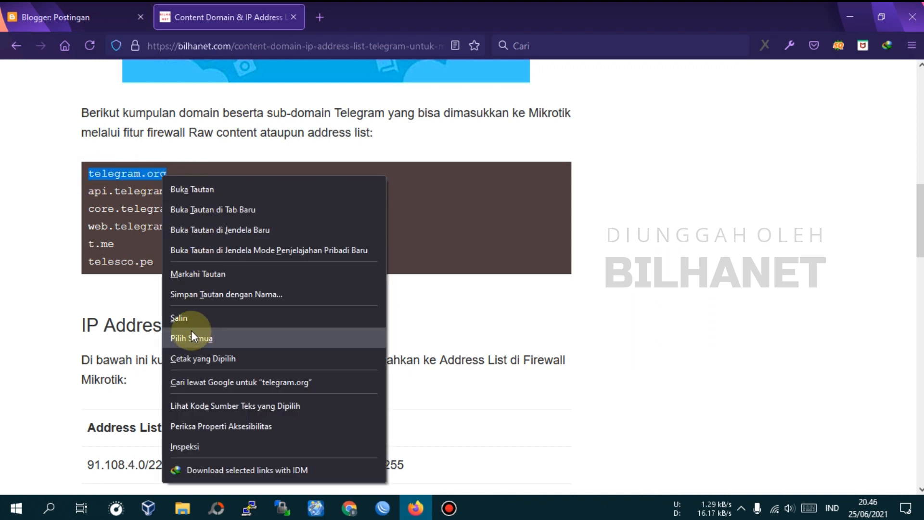
left_click(183, 317)
left_click(389, 508)
double_click(477, 229)
right_click(477, 229)
left_click(473, 271)
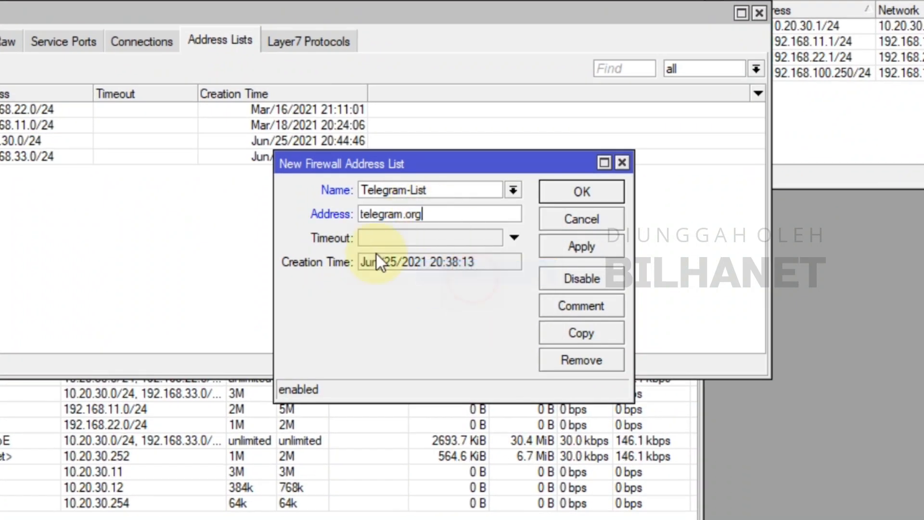
left_click(561, 249)
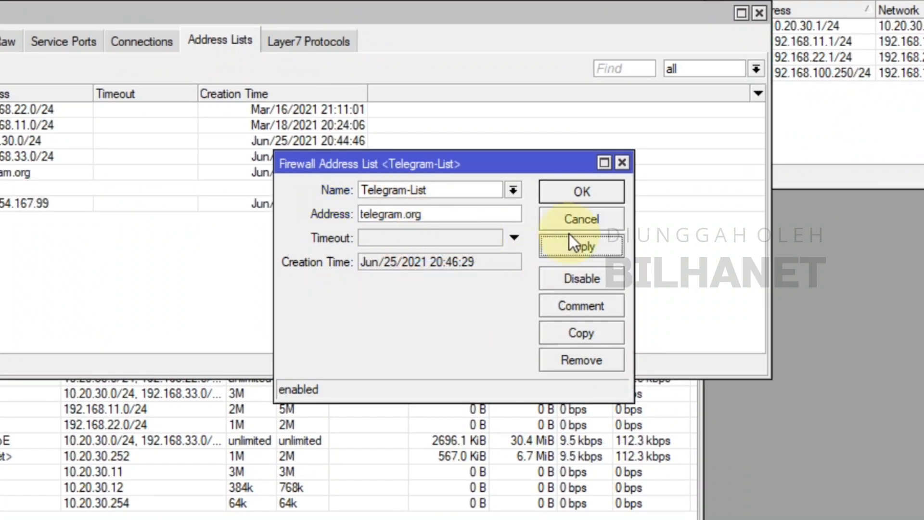
Duplicate the Telegram-List entry and copy the IP range 91.108.4.0/22 from the article's address table in Firefox
left_click(585, 334)
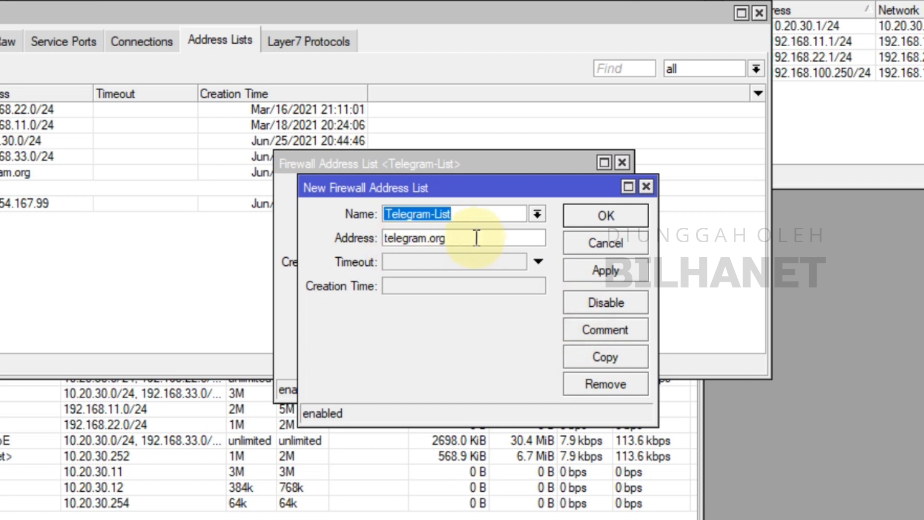
left_click_drag(463, 188, 442, 243)
key("Tab")
mouse_move(324, 519)
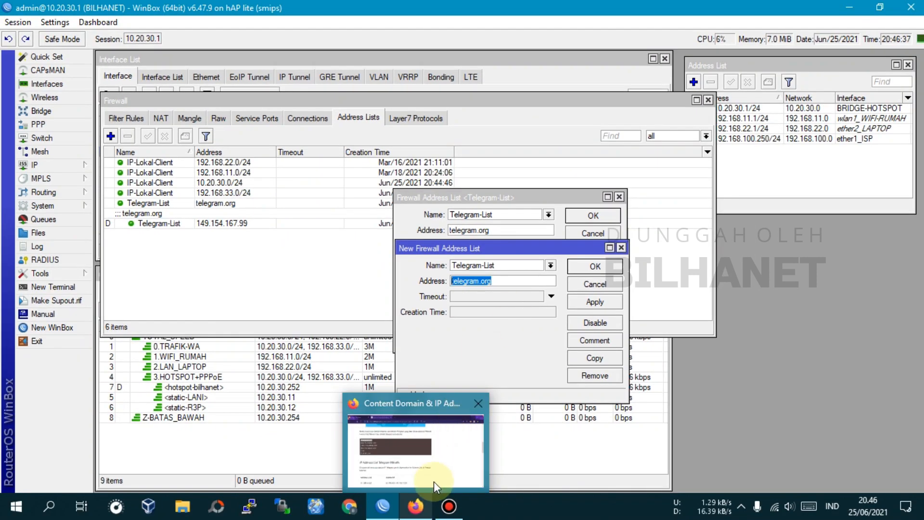
left_click(434, 478)
scroll(144, 346, "down", 2)
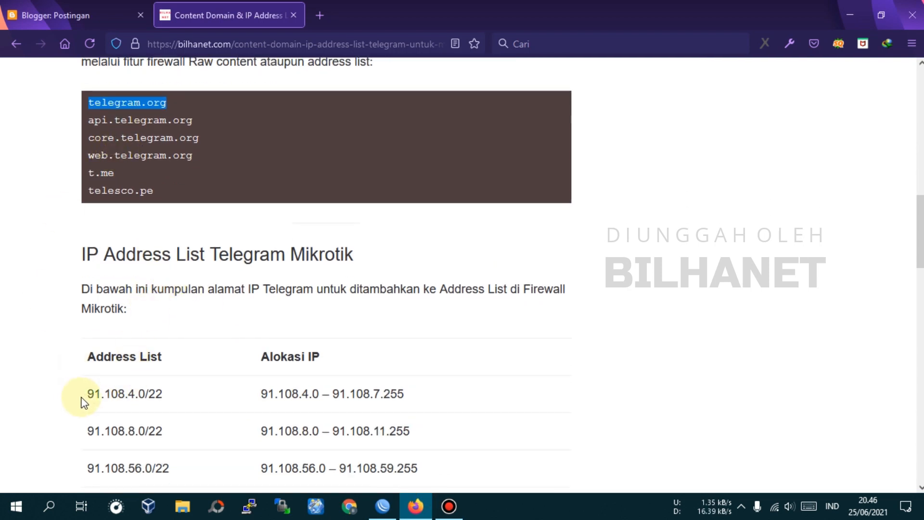
left_click_drag(85, 393, 179, 393)
right_click(156, 393)
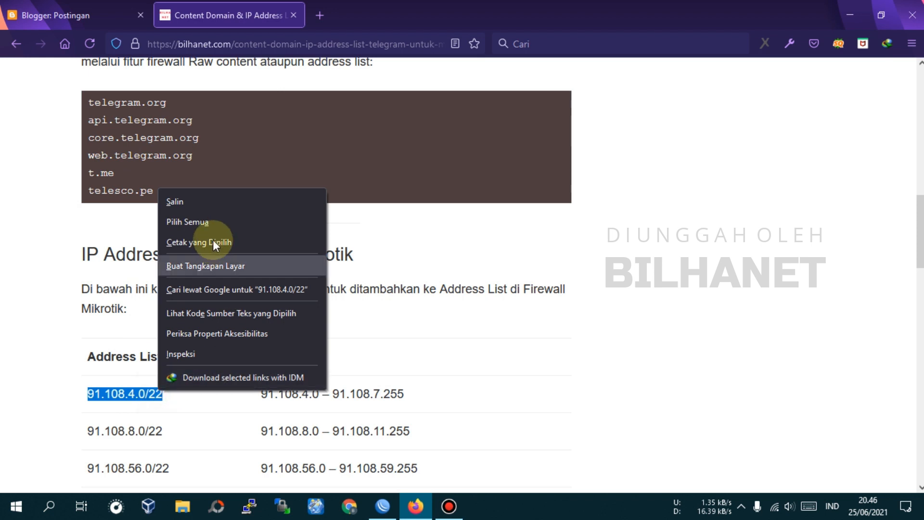
left_click(198, 204)
Back in WinBox, set the duplicated Telegram-List entry's address to 91.108.4.0/22 and save both entries
left_click(377, 512)
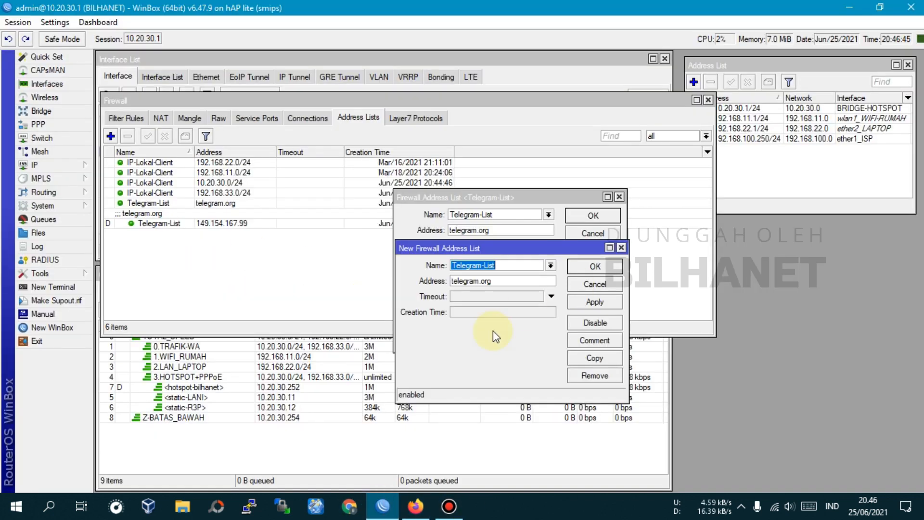
double_click(506, 281)
right_click(506, 281)
left_click(541, 318)
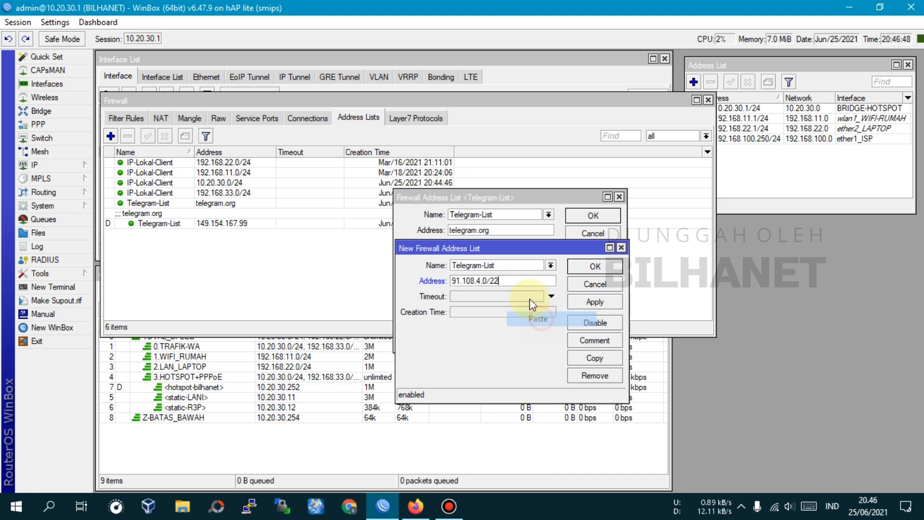
left_click(602, 301)
left_click(596, 266)
left_click(596, 215)
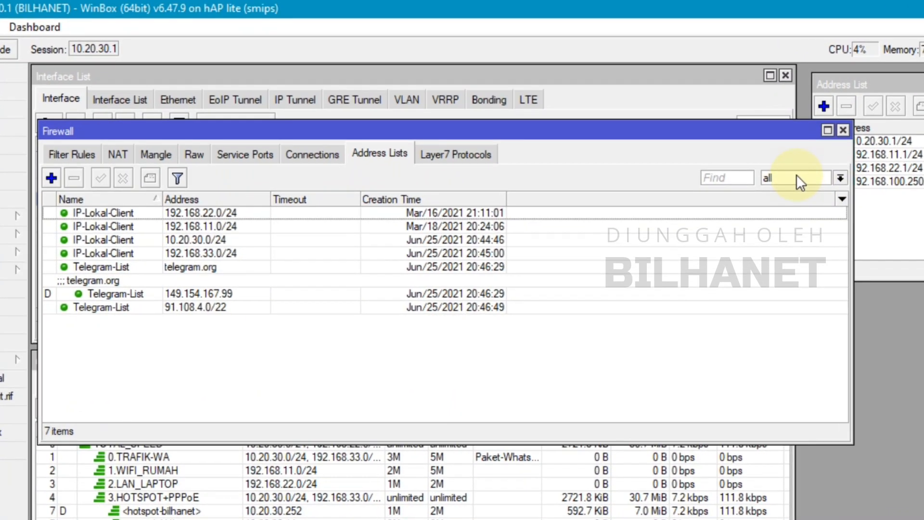
Filter the firewall address lists to Telegram-List and examine its domain and IP entries
left_click(672, 135)
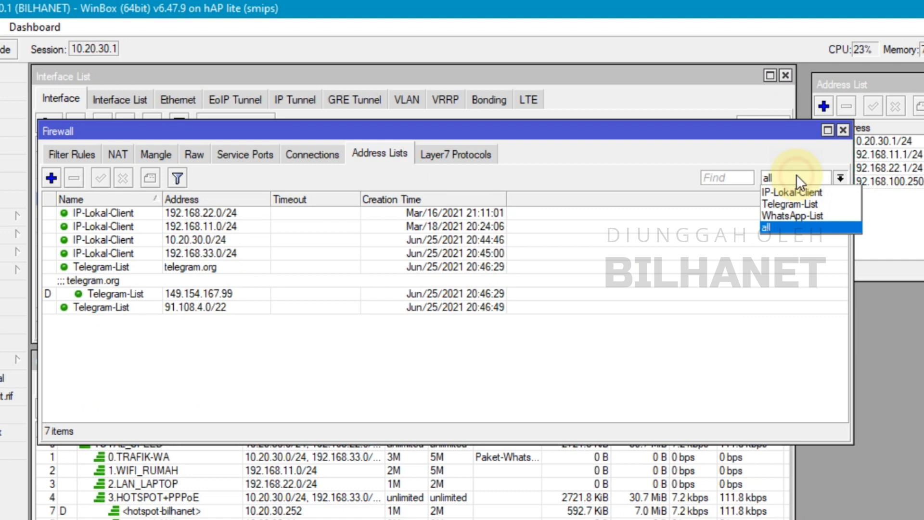
left_click(790, 204)
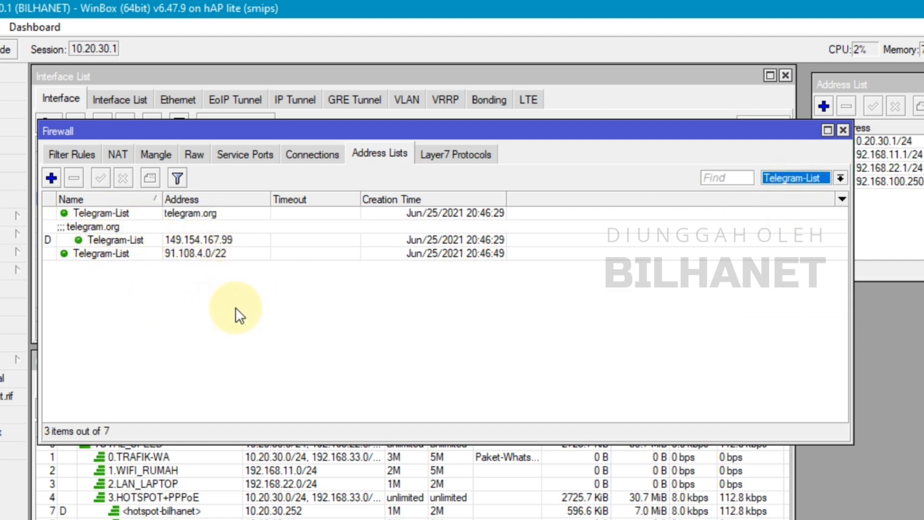
left_click(182, 216)
left_click(183, 241)
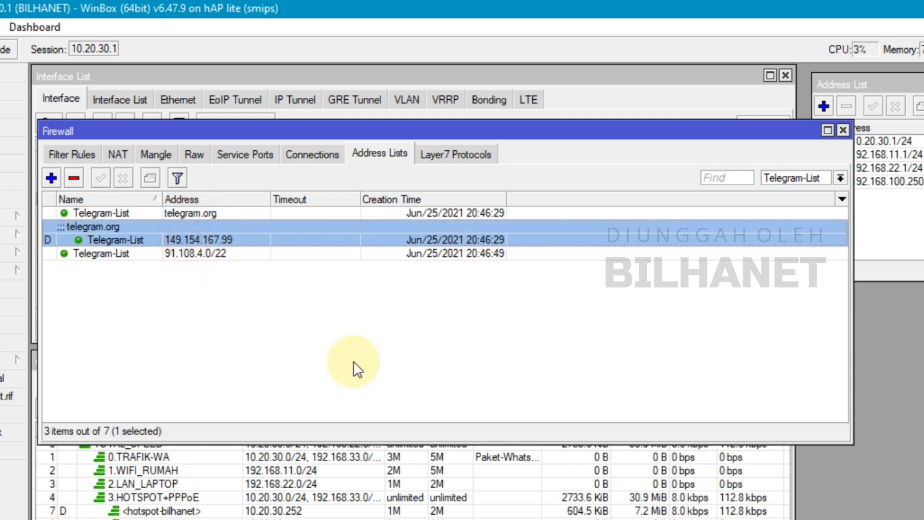
Copy the complete Telegram address-list script from the bilhanet.com article in Firefox and return to WinBox
key("alt+Tab")
scroll(198, 362, "down", 7)
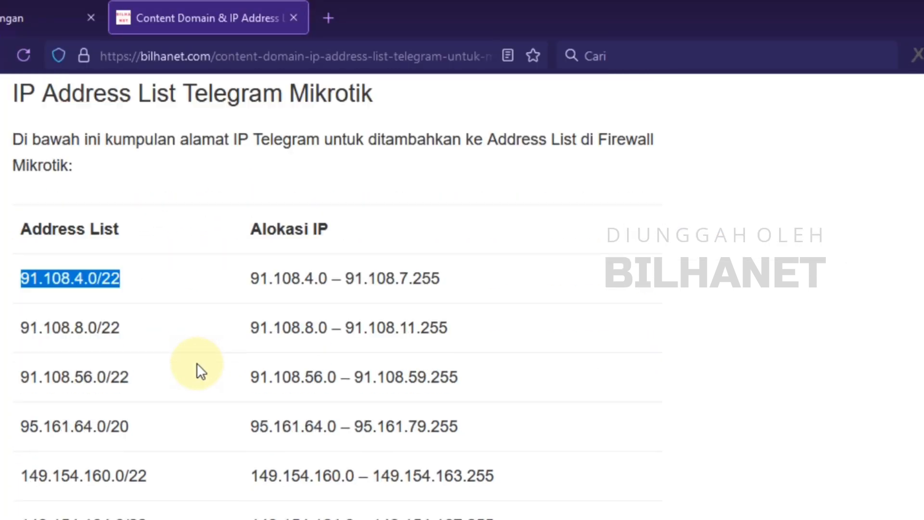
scroll(197, 363, "down", 4)
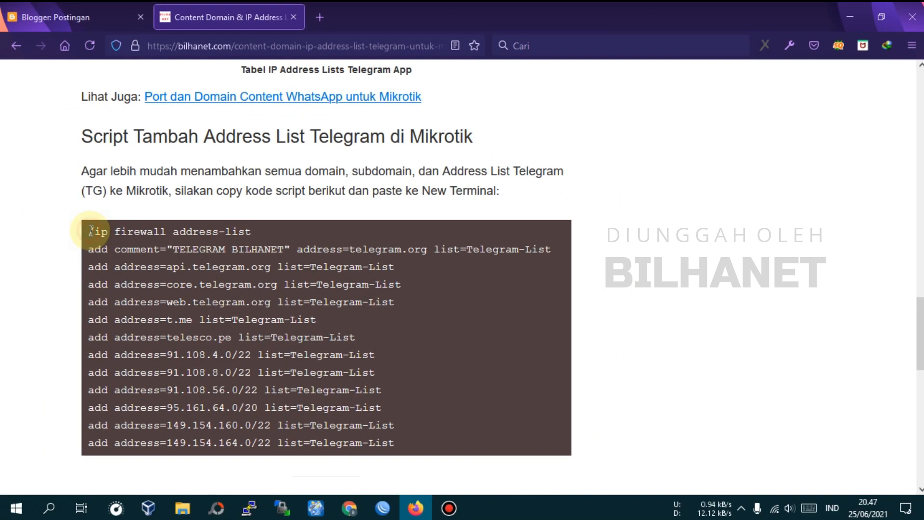
left_click_drag(90, 231, 402, 434)
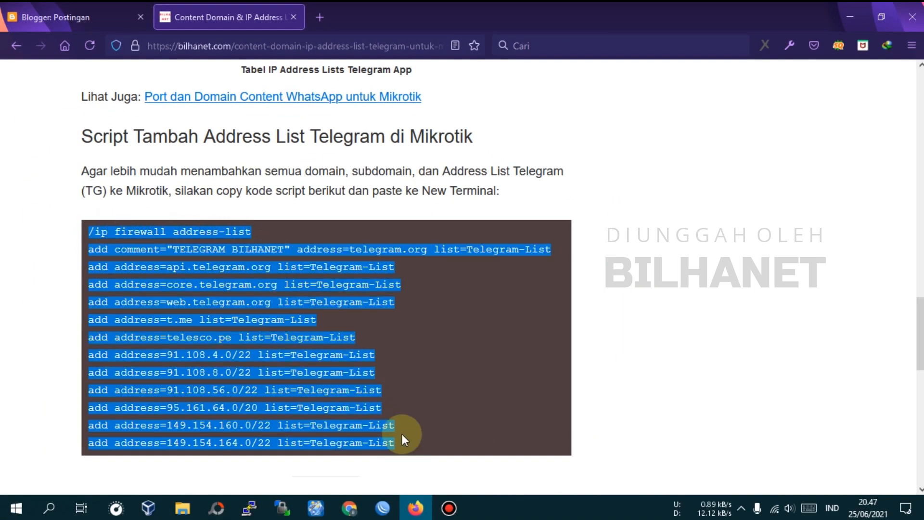
right_click(280, 337)
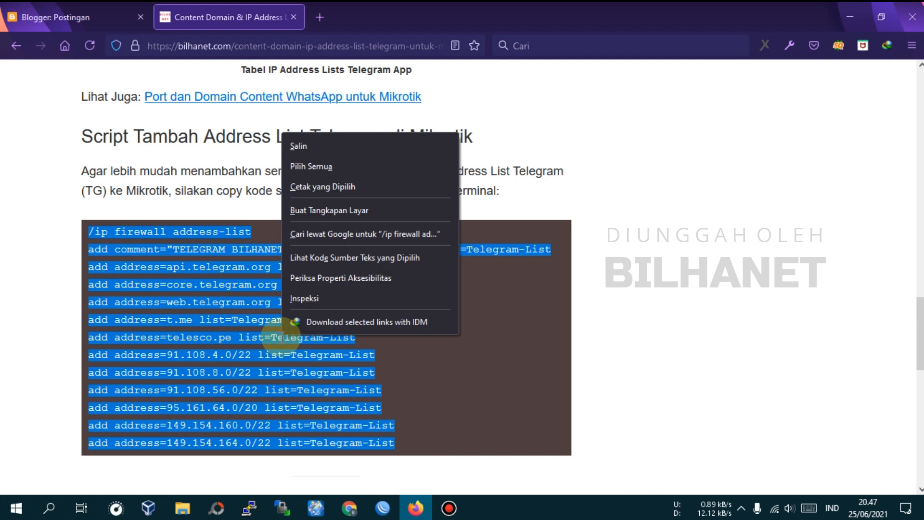
left_click(304, 145)
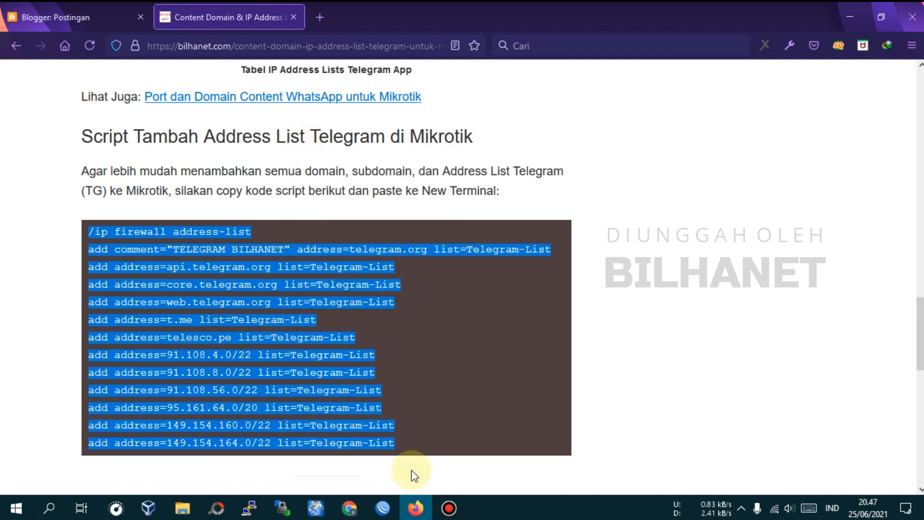
left_click(382, 509)
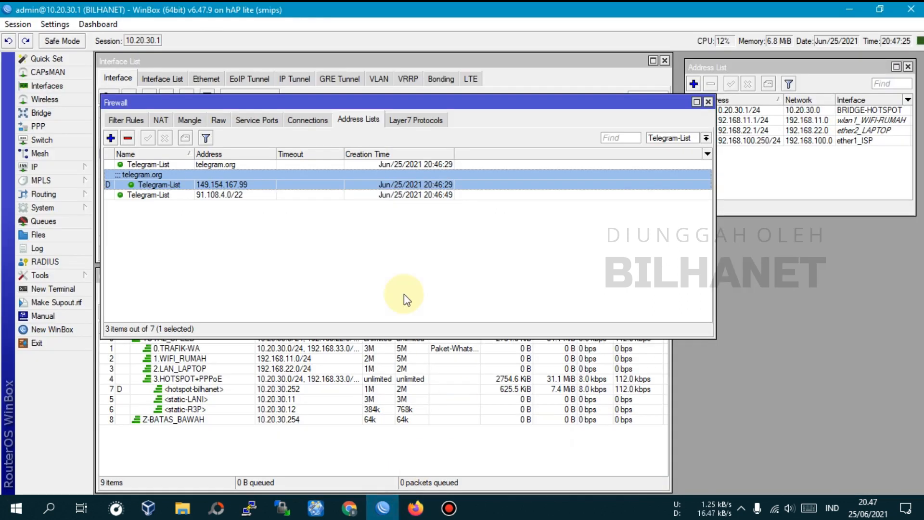
Delete the Telegram-List entries for telegram.org and 91.108.4.0/22, and check which lists remain available in the filter
left_click(145, 195)
left_click(149, 165)
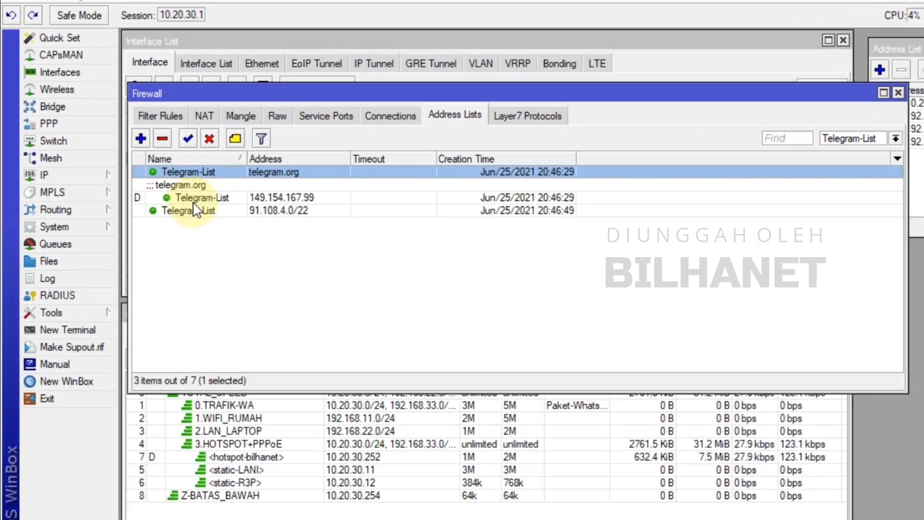
left_click(271, 211, "ctrl")
left_click(165, 138)
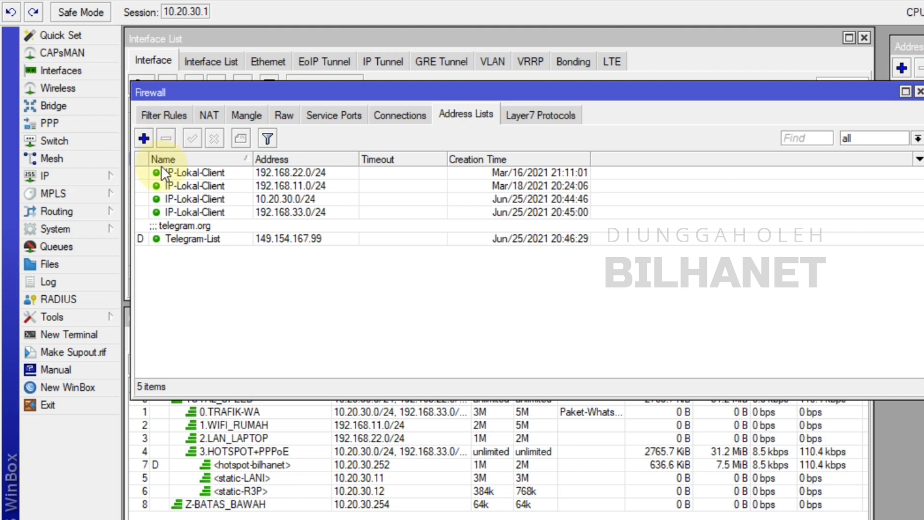
left_click(874, 141)
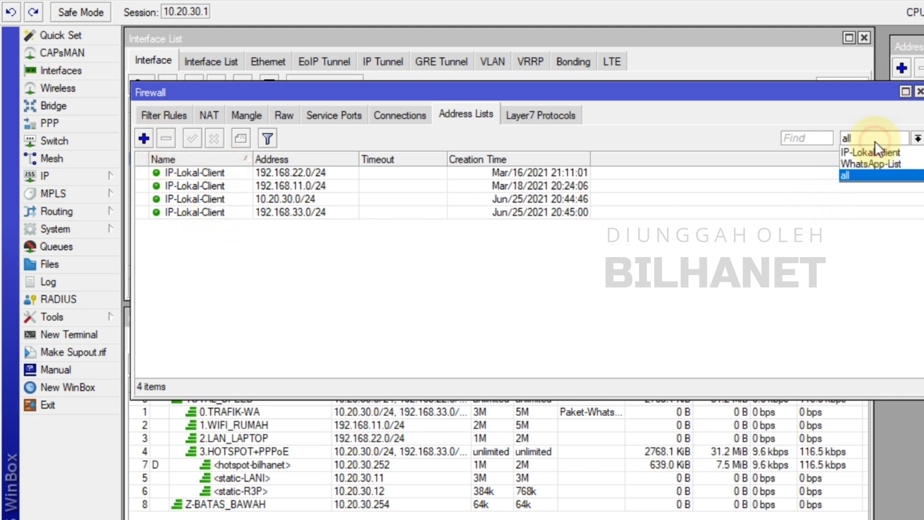
left_click(881, 143)
left_click(810, 253)
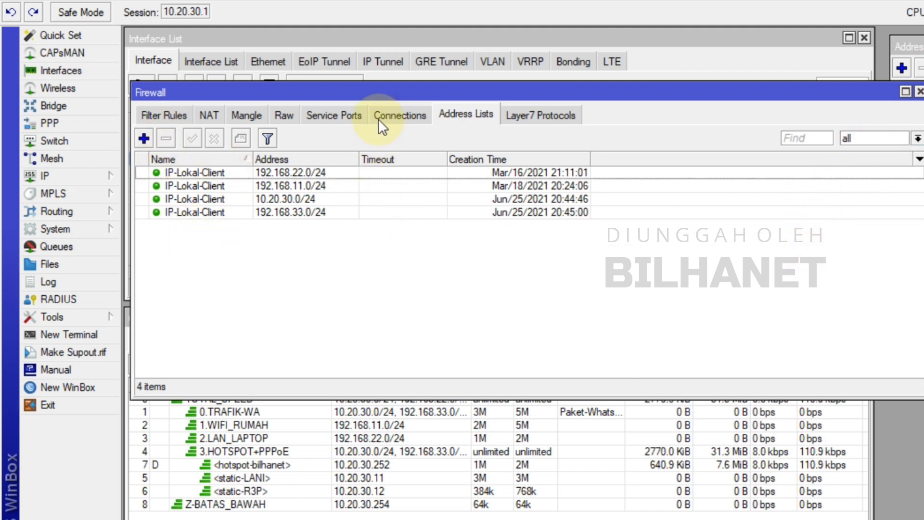
Run the copied Telegram address-list script in a new terminal beside the address lists, and close the terminal
left_click_drag(400, 91, 445, 90)
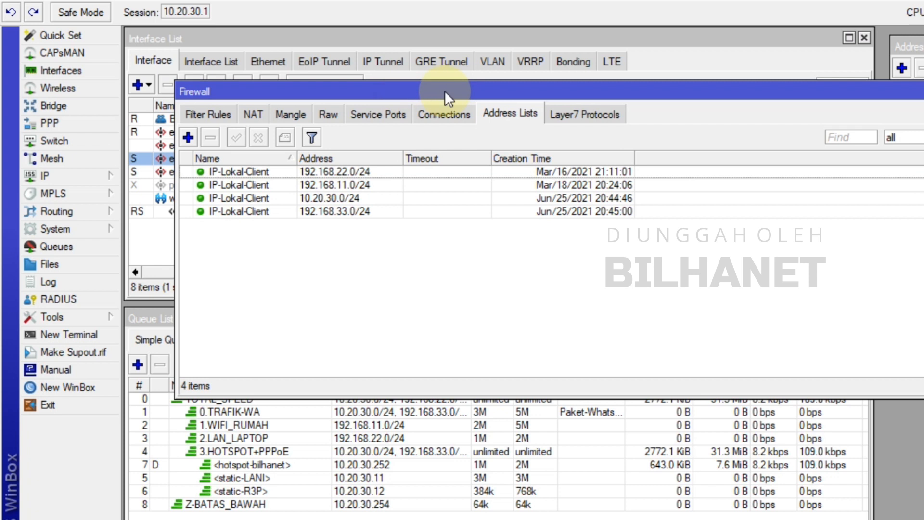
left_click(77, 334)
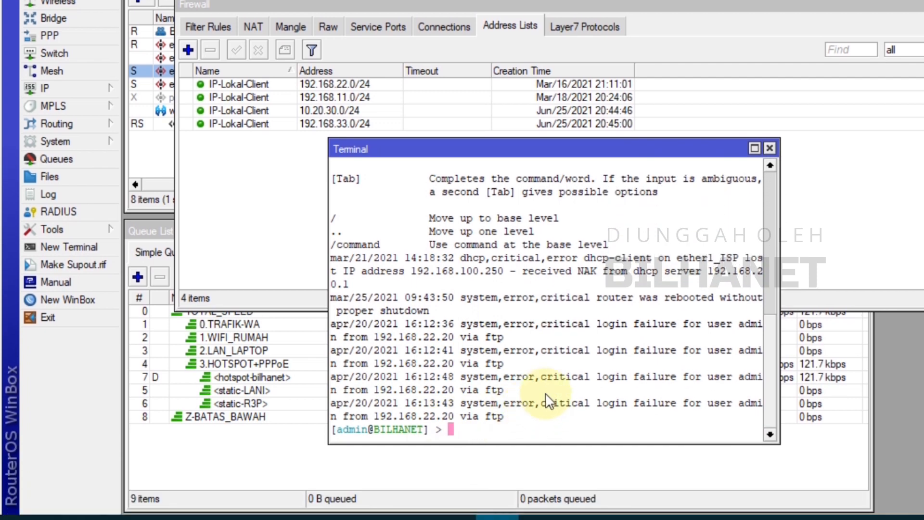
right_click(473, 426)
left_click(510, 414)
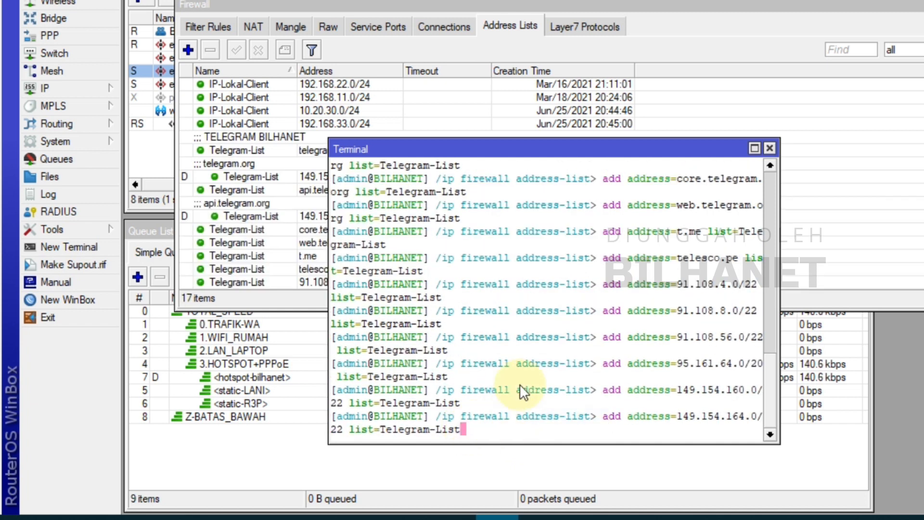
key("Return")
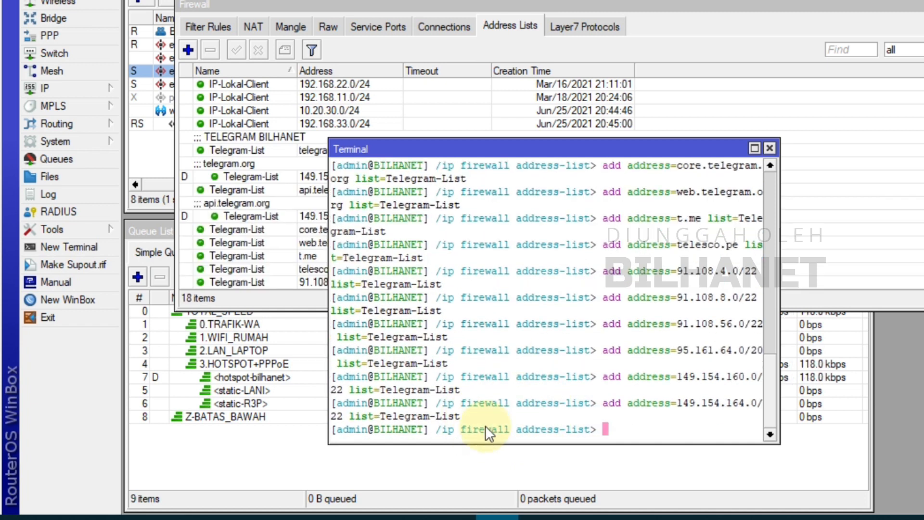
key("Return")
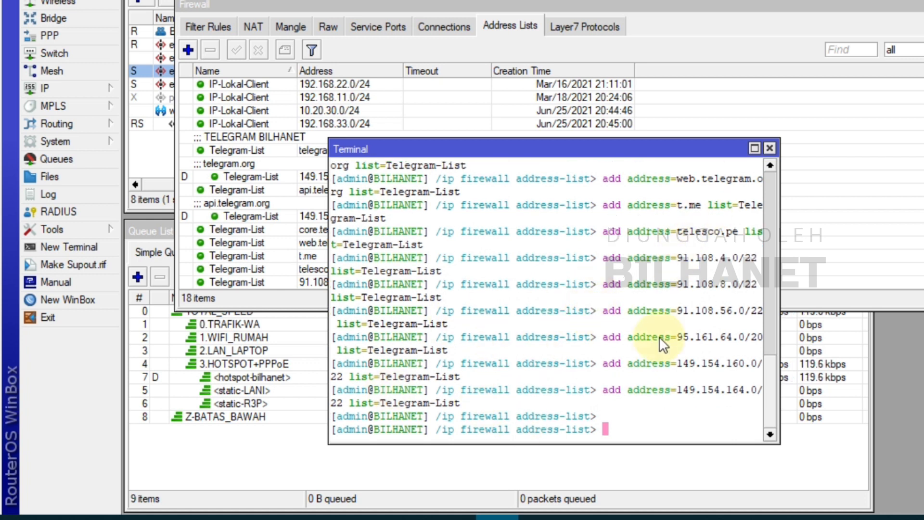
left_click(770, 147)
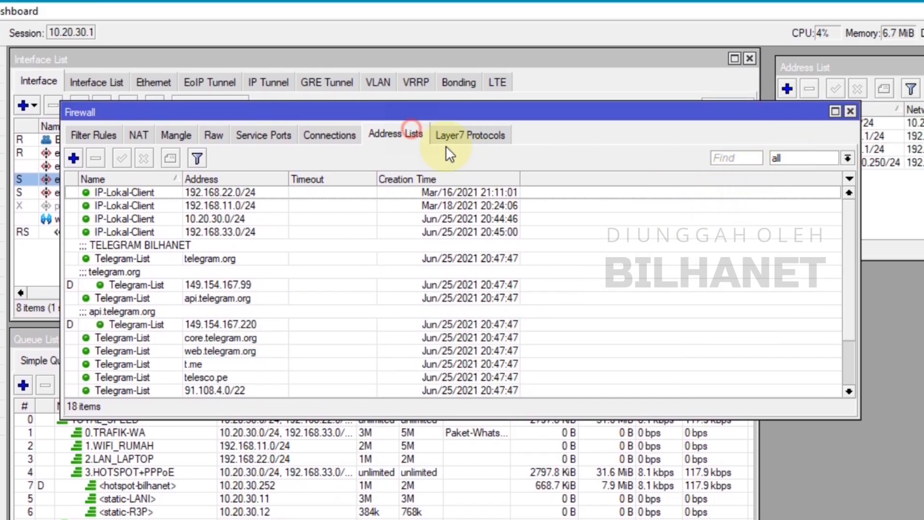
Show only the Telegram-List entries in the address lists and enlarge the Firewall window to view them all
left_click(790, 159)
left_click(799, 183)
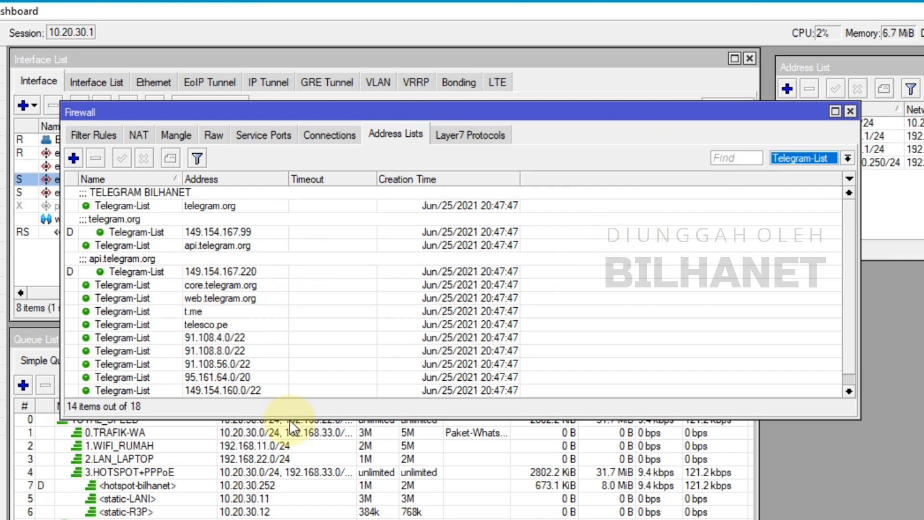
left_click_drag(290, 418, 288, 503)
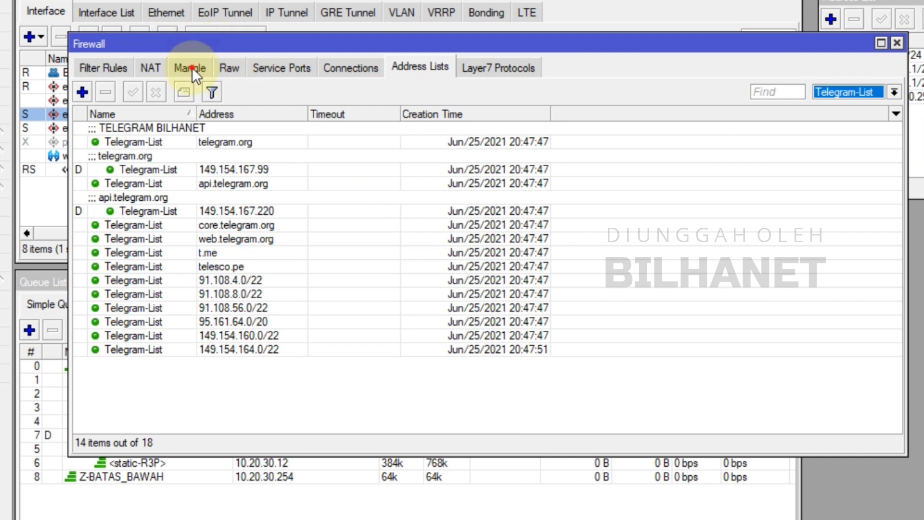
Start a new firewall mangle rule with its chain set to prerouting
left_click(192, 67)
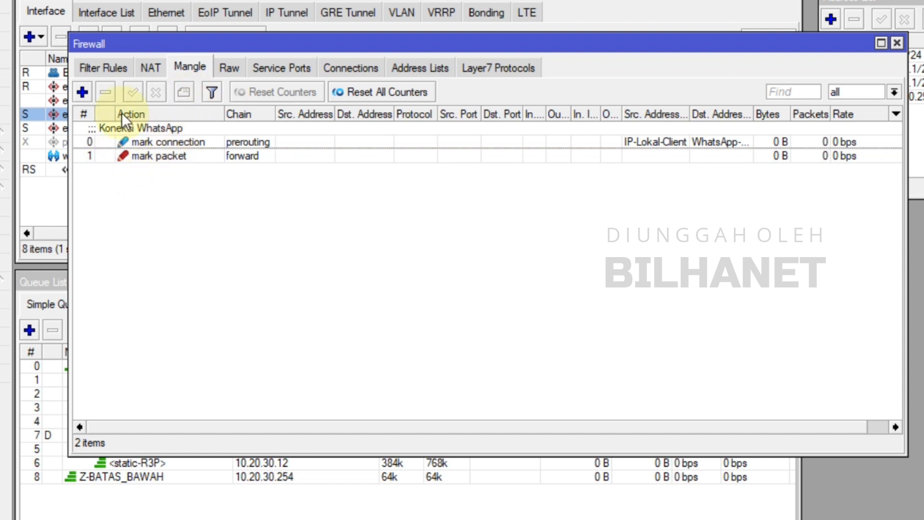
left_click(83, 92)
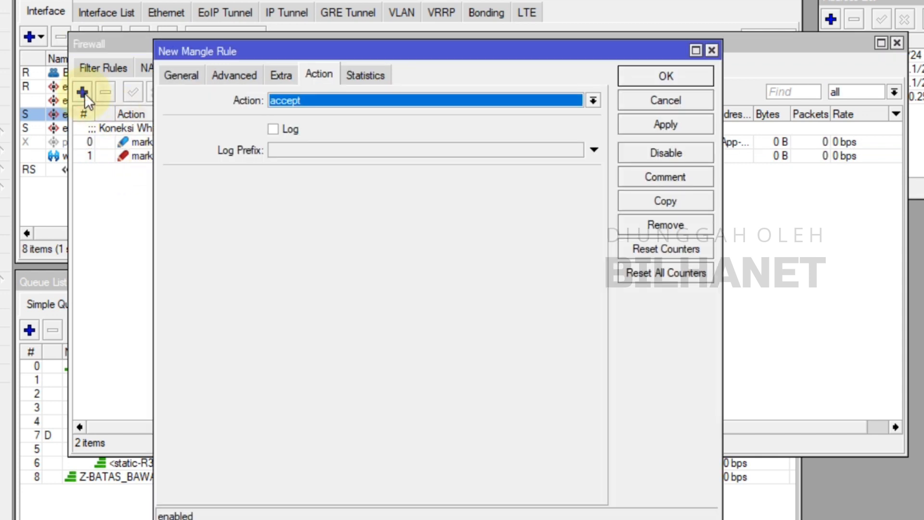
left_click(175, 73)
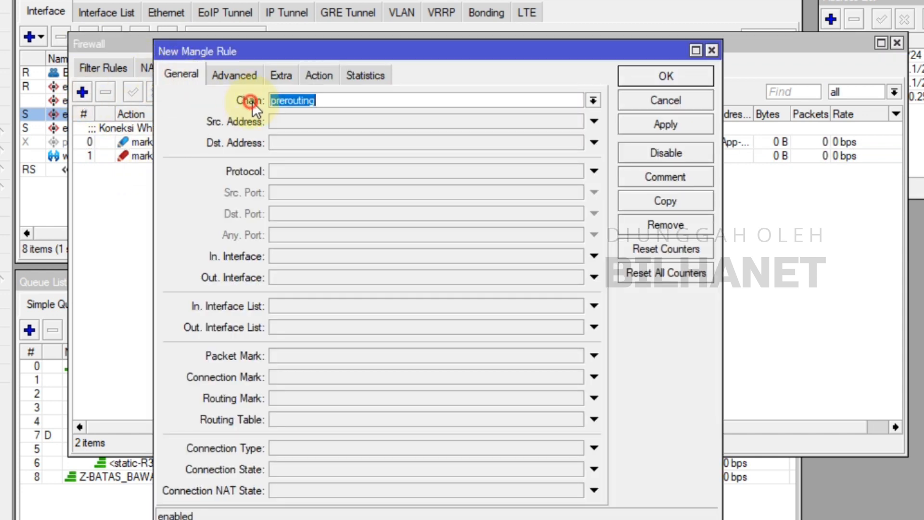
left_click(593, 100)
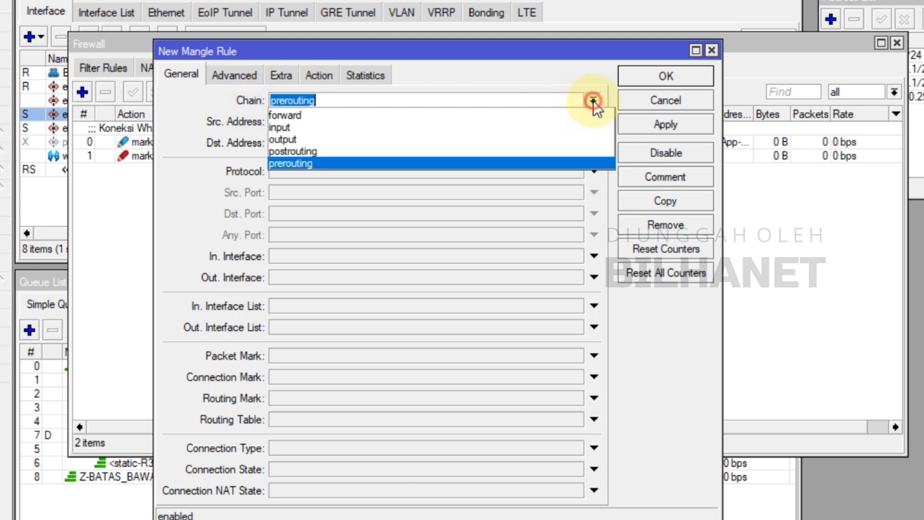
left_click(319, 162)
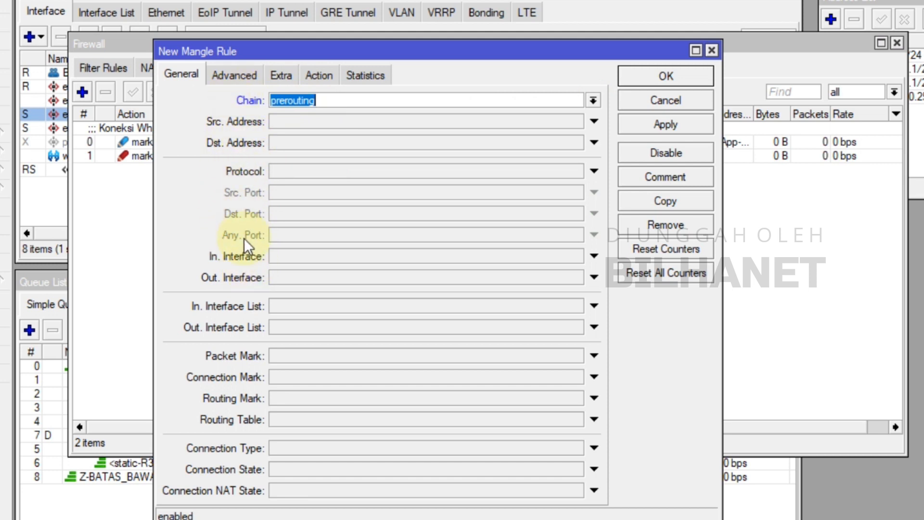
Set the new mangle rule's source address list to IP-Lokal-Client
left_click(235, 75)
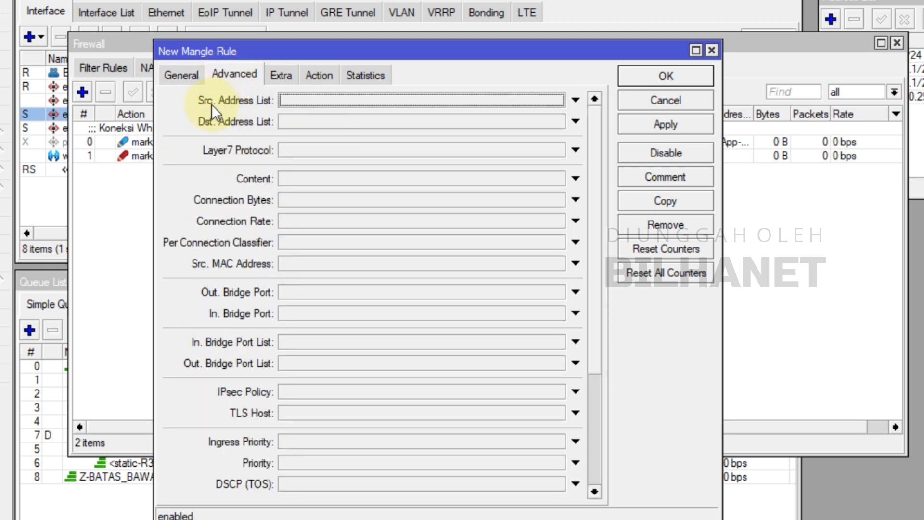
left_click(306, 100)
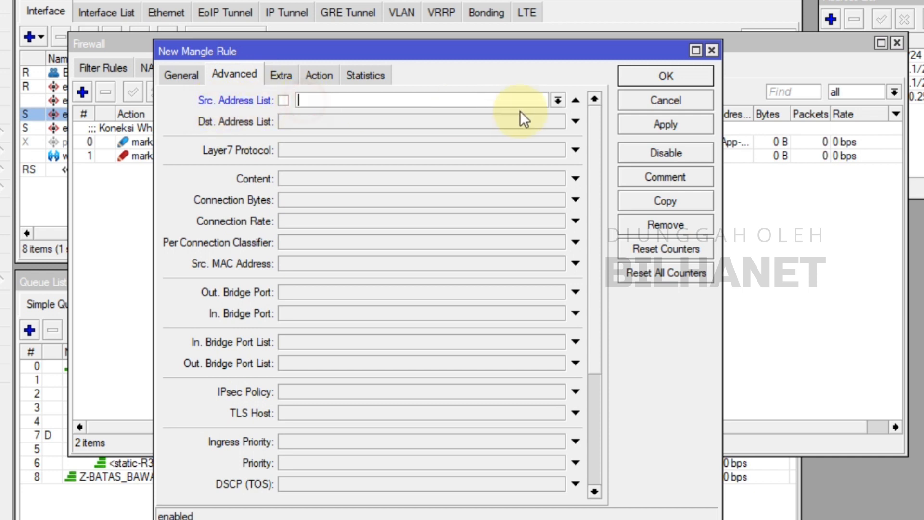
left_click(558, 99)
left_click(352, 115)
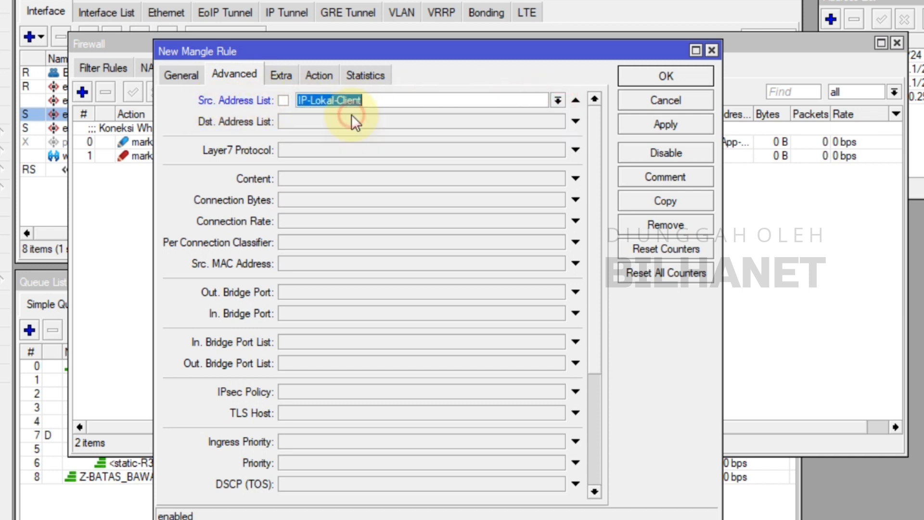
Set the mangle rule's destination address list to Telegram-List without negation, and recheck the chain and address-list settings
left_click(311, 123)
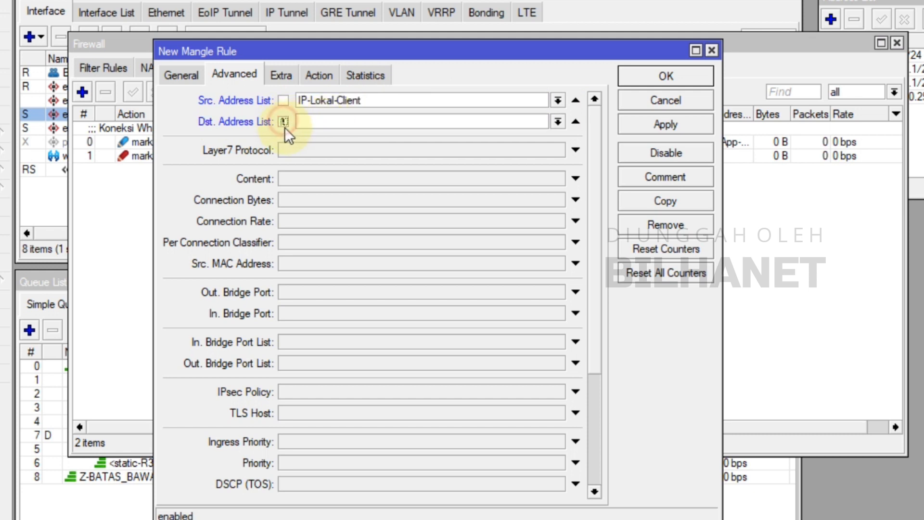
left_click(558, 121)
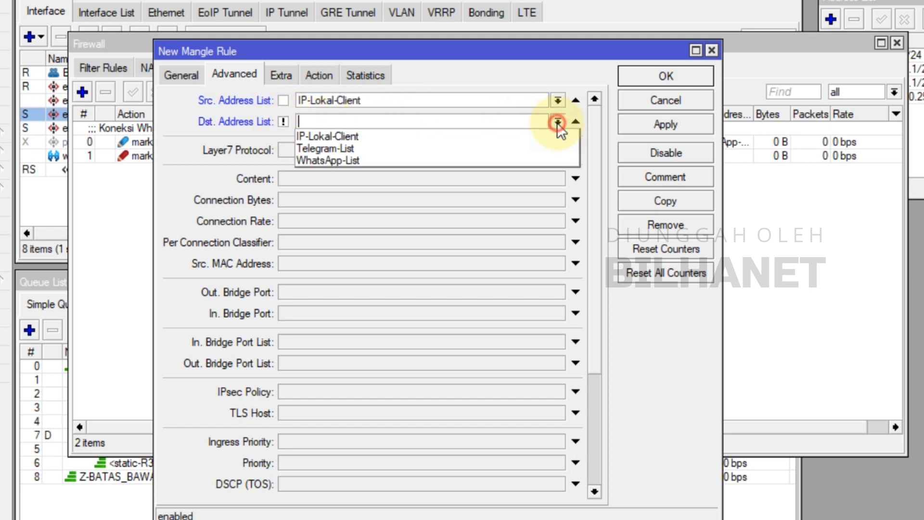
left_click(326, 137)
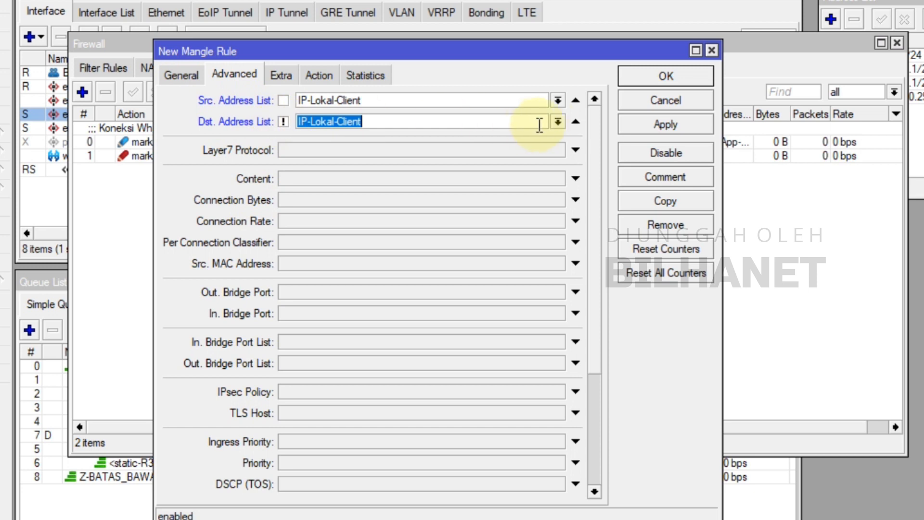
left_click(561, 121)
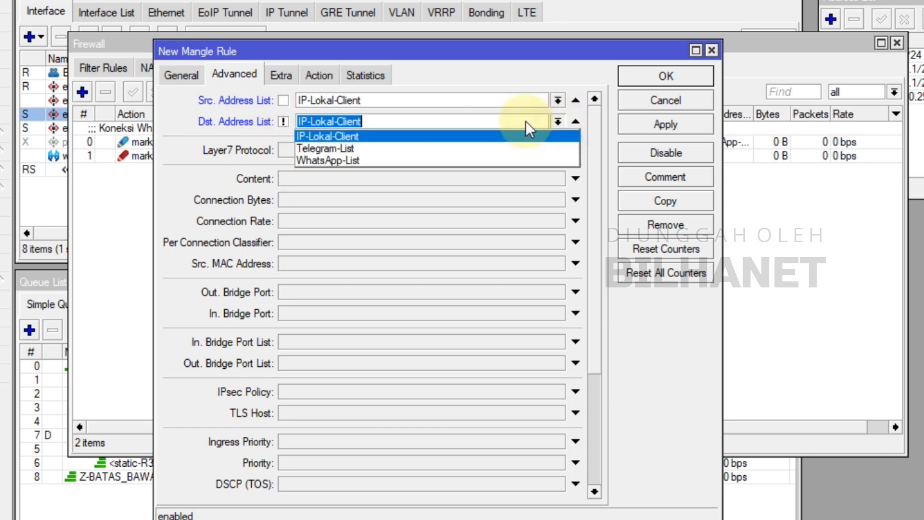
left_click(337, 143)
left_click_drag(470, 52, 473, 102)
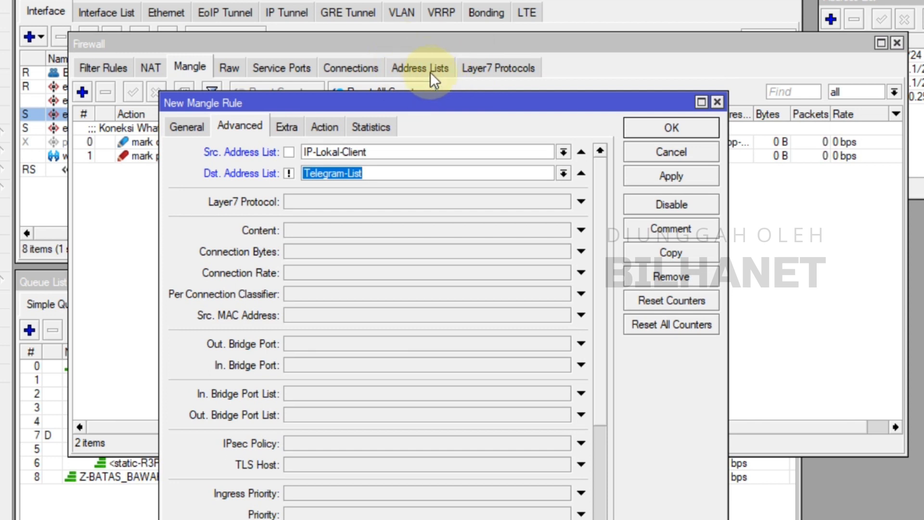
left_click(289, 174)
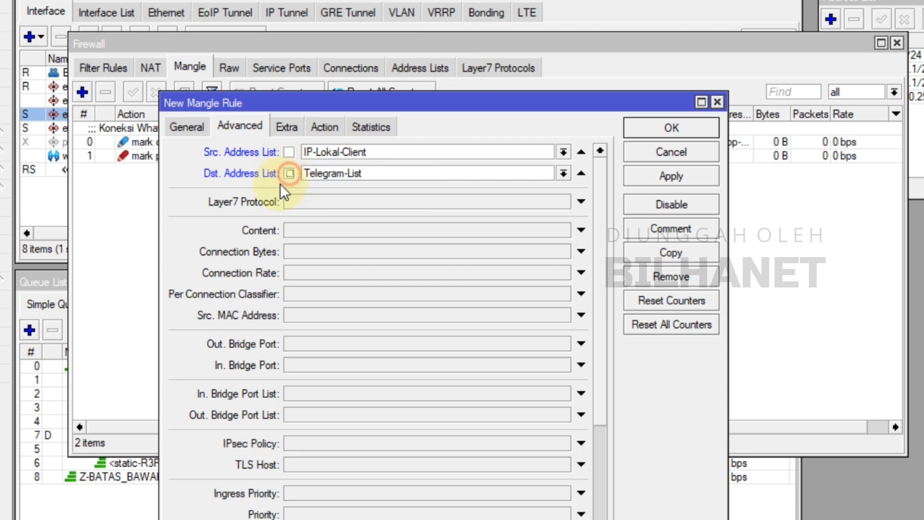
left_click(194, 128)
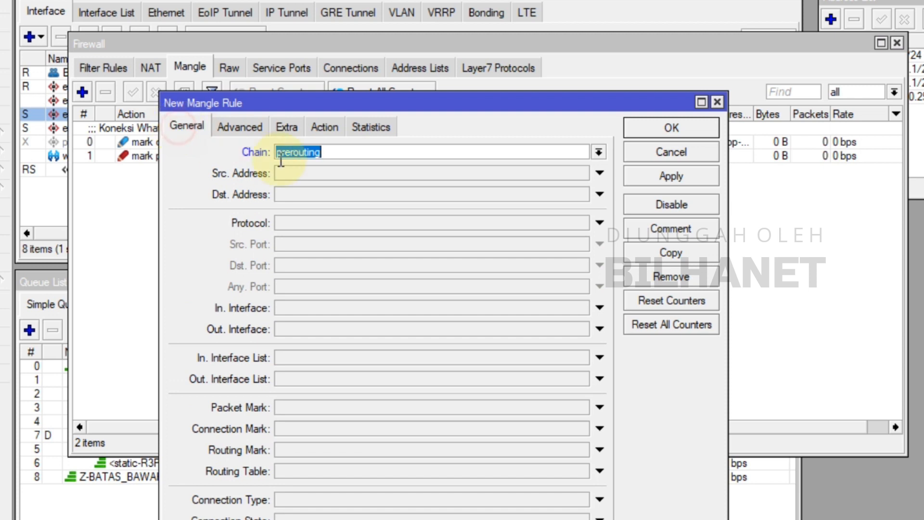
left_click(240, 127)
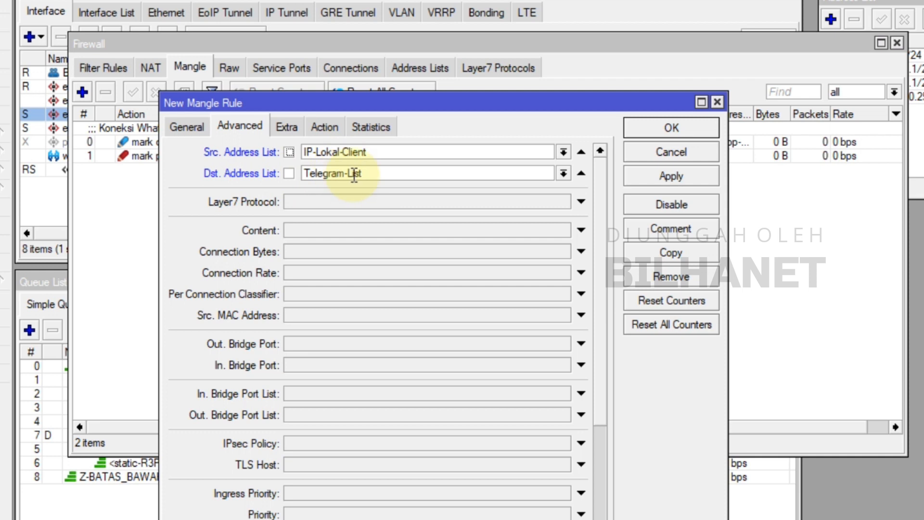
Set the rule's action to mark connection with the new connection mark Koneksi-Telegram, keep Passthrough enabled, and apply the rule
left_click(325, 127)
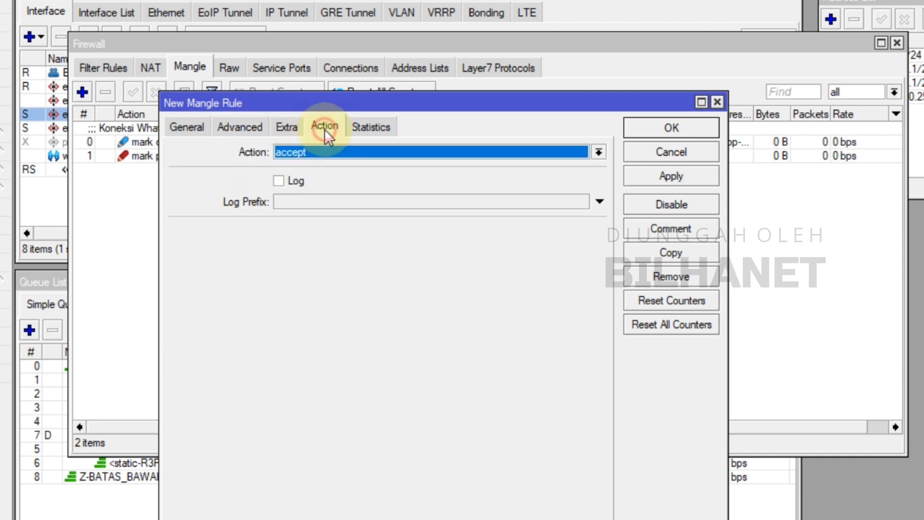
left_click(308, 152)
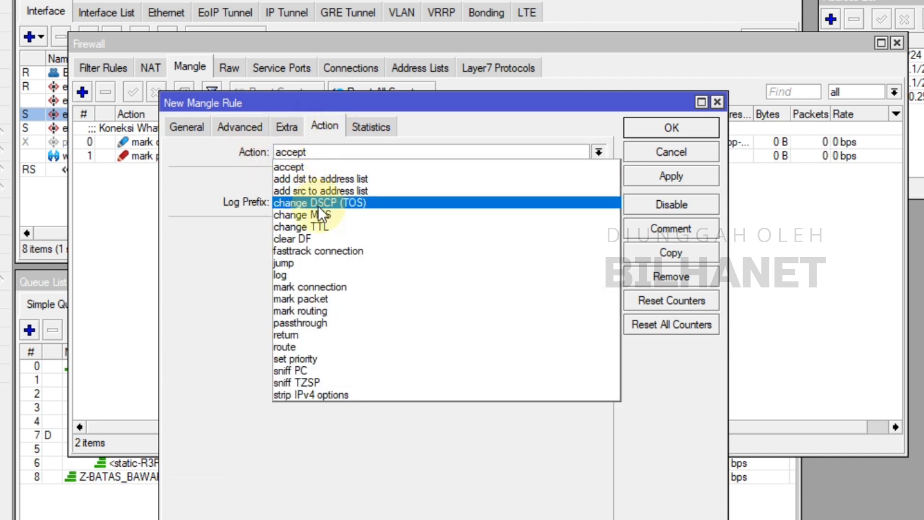
left_click(329, 286)
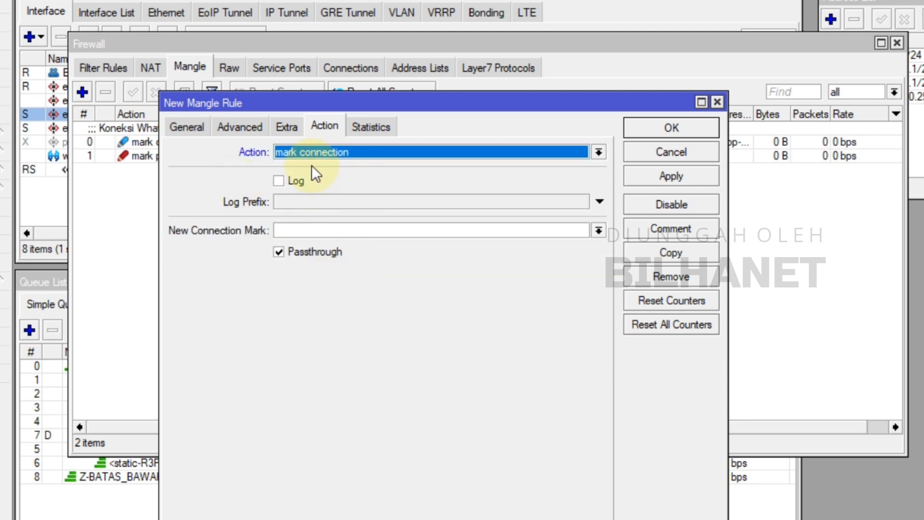
left_click(250, 129)
left_click(333, 126)
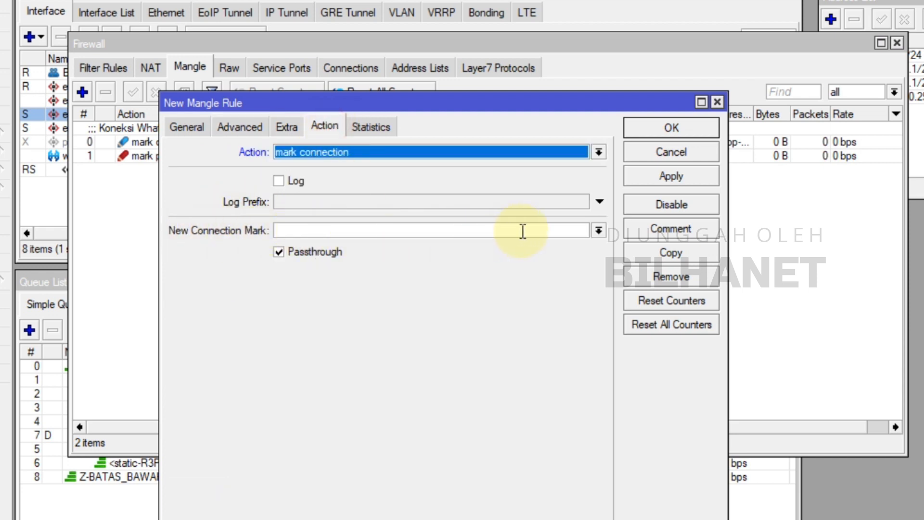
left_click(598, 231)
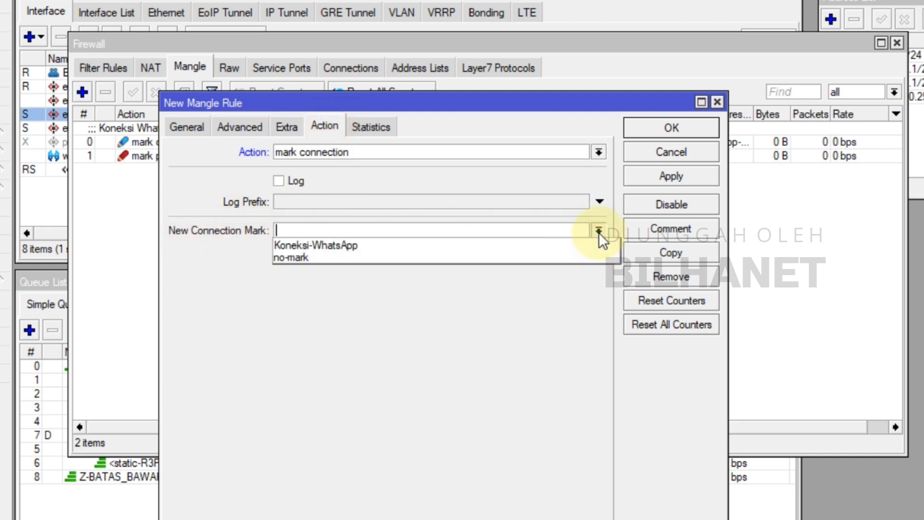
type("Koneksi-Telegram")
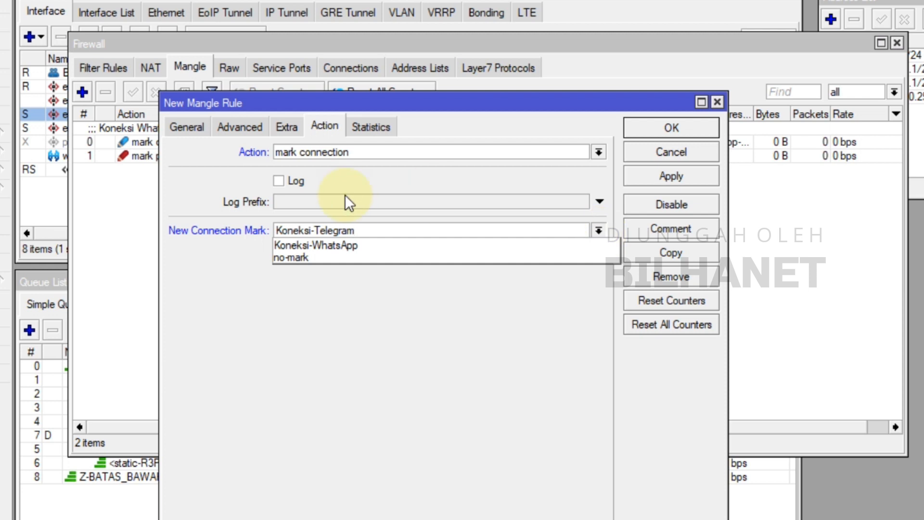
left_click(207, 247)
left_click(308, 251)
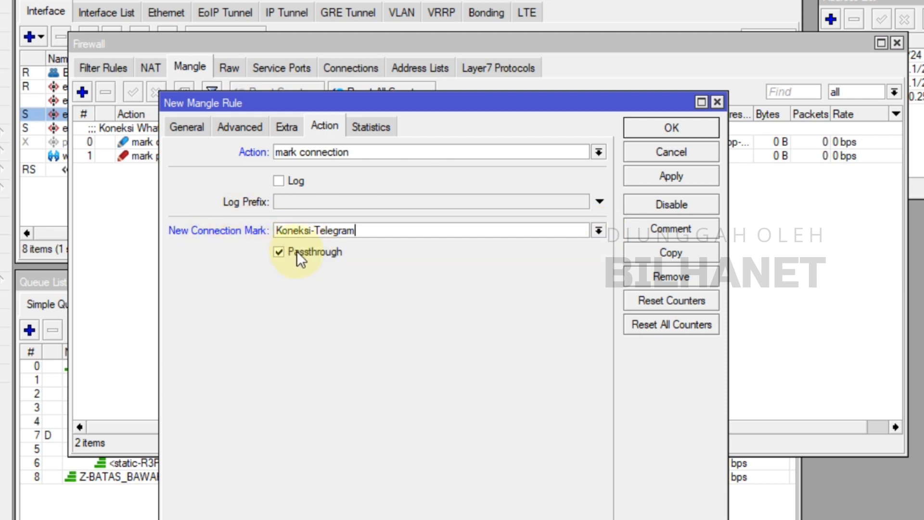
left_click(680, 177)
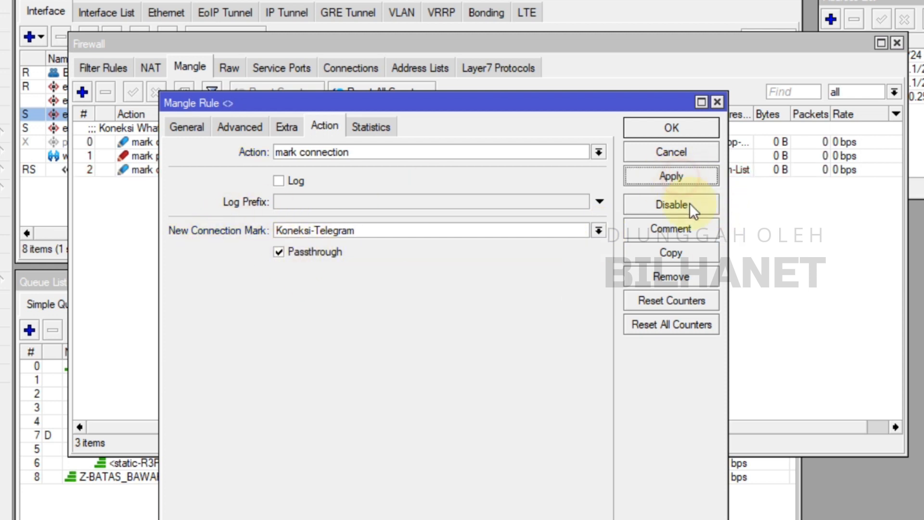
Add the comment "Koneksi Telegram" to the mangle rule, save it, and select it in the mangle list
left_click(688, 229)
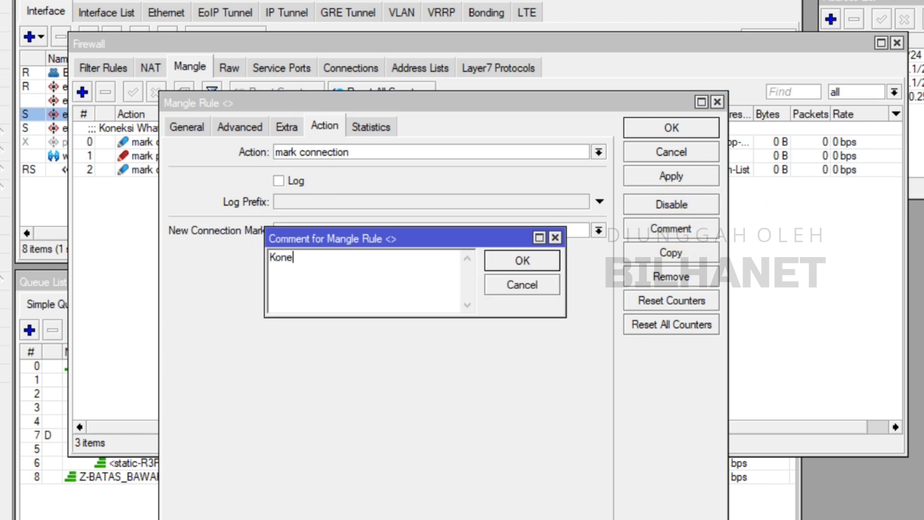
type("ram")
left_click(523, 263)
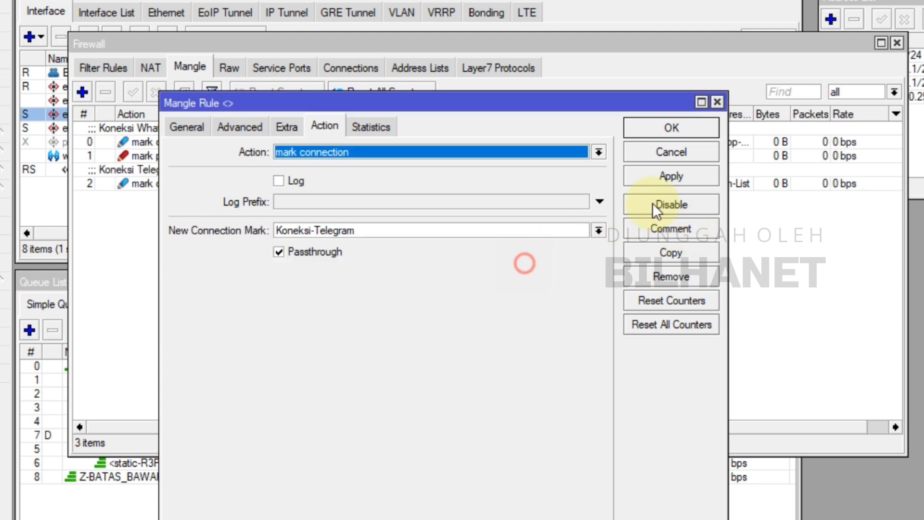
left_click(674, 128)
left_click(154, 185)
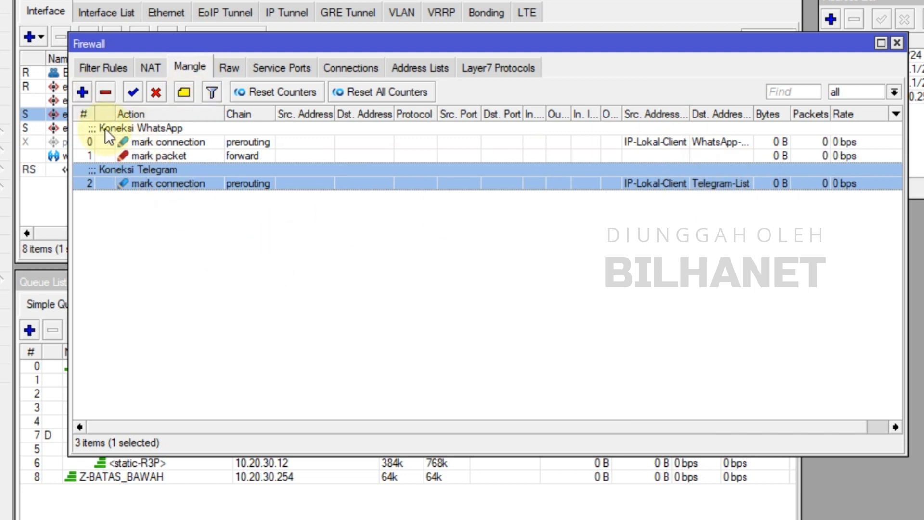
Start a second mangle rule with chain forward and connection mark Koneksi-Telegram
left_click(85, 90)
left_click(186, 125)
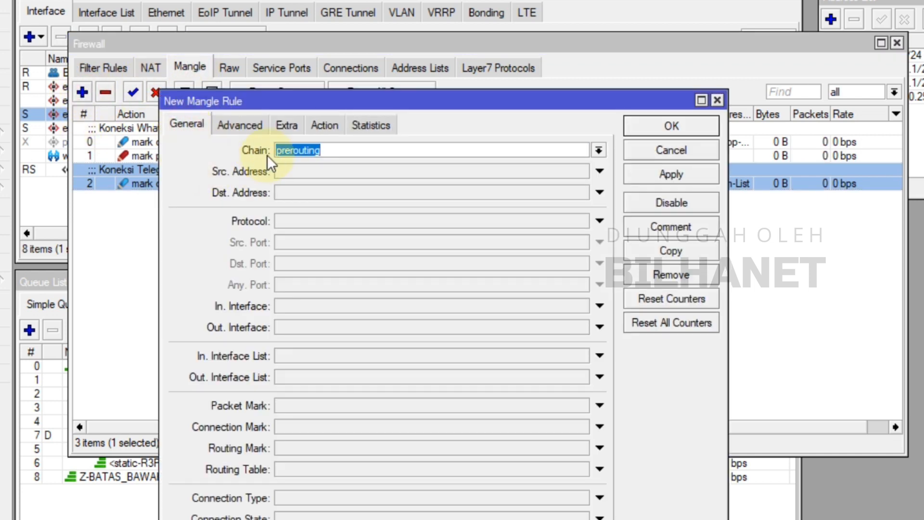
left_click(598, 150)
left_click(309, 165)
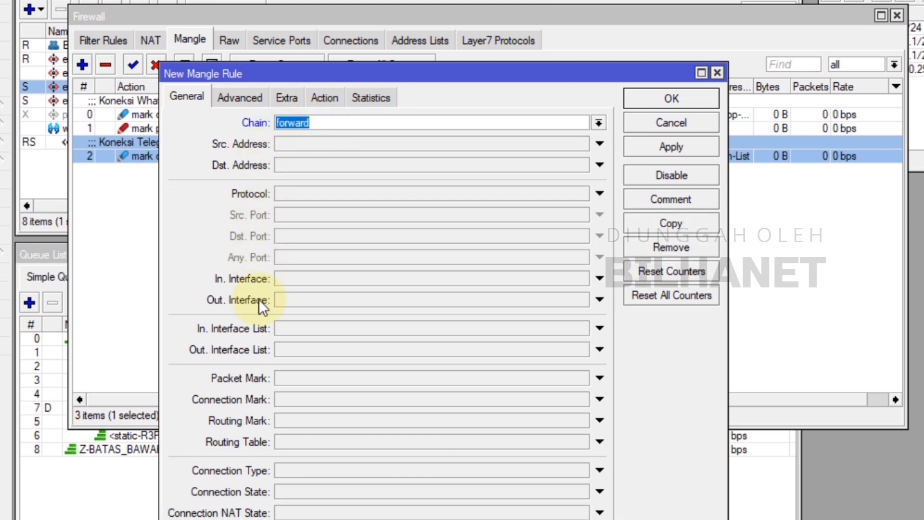
left_click(293, 400)
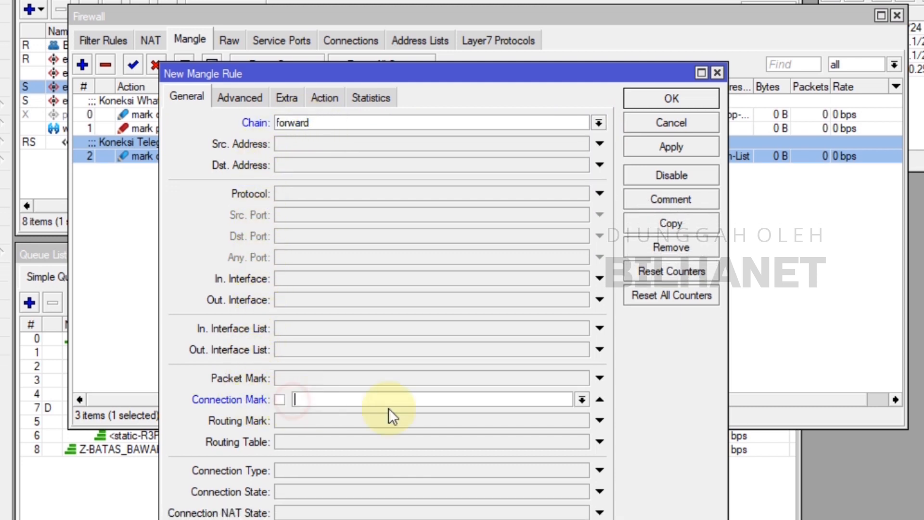
left_click(581, 400)
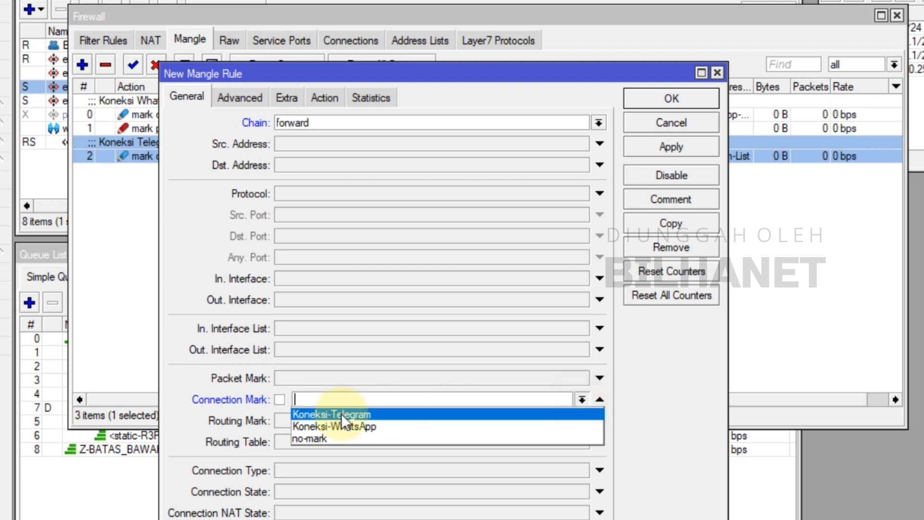
left_click(371, 415)
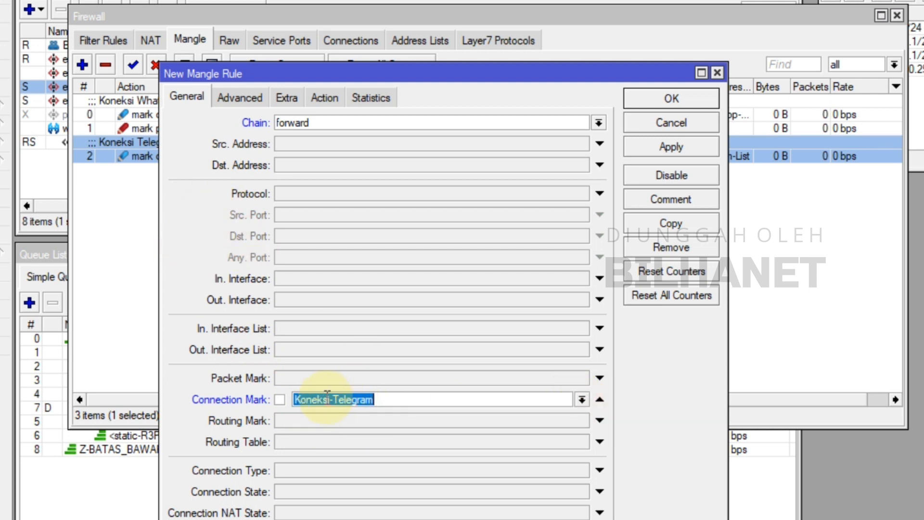
Set the new mangle rule's action to mark packet with the new packet mark Paket-Telegram
left_click(248, 95)
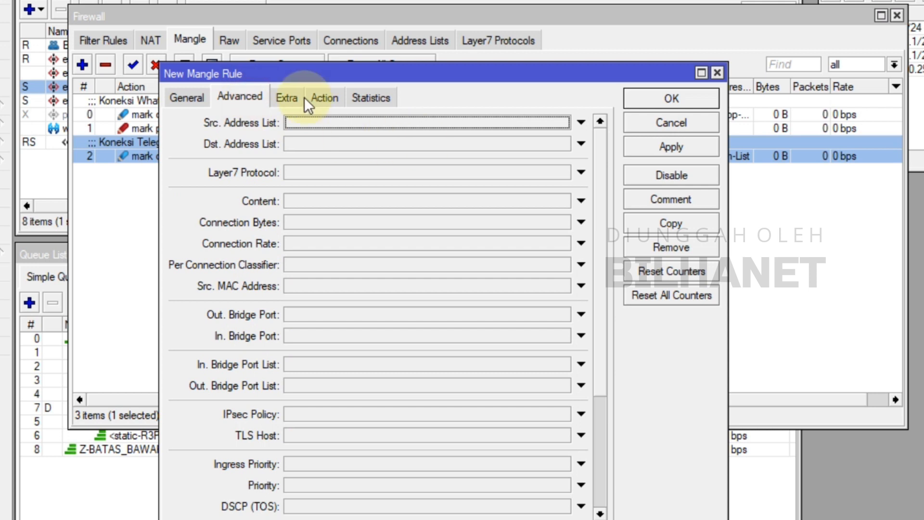
left_click(325, 96)
left_click(289, 123)
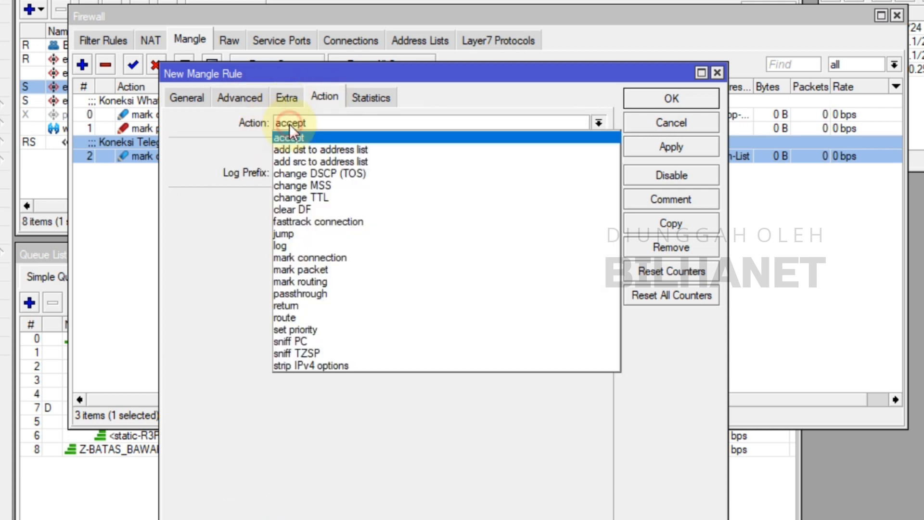
left_click(323, 268)
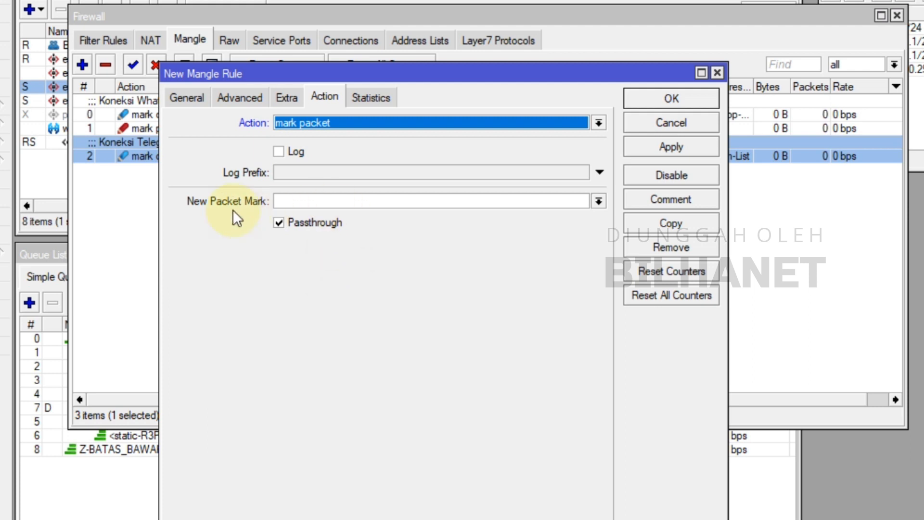
left_click(599, 201)
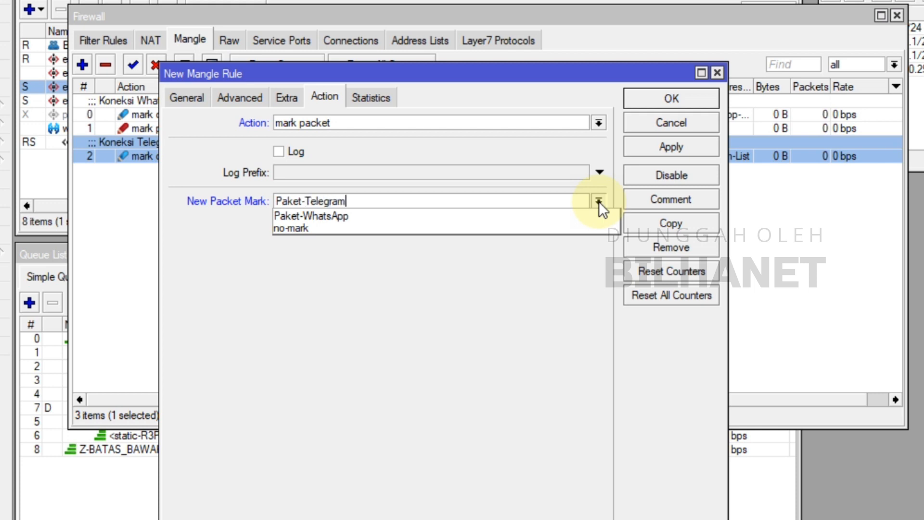
left_click(599, 201)
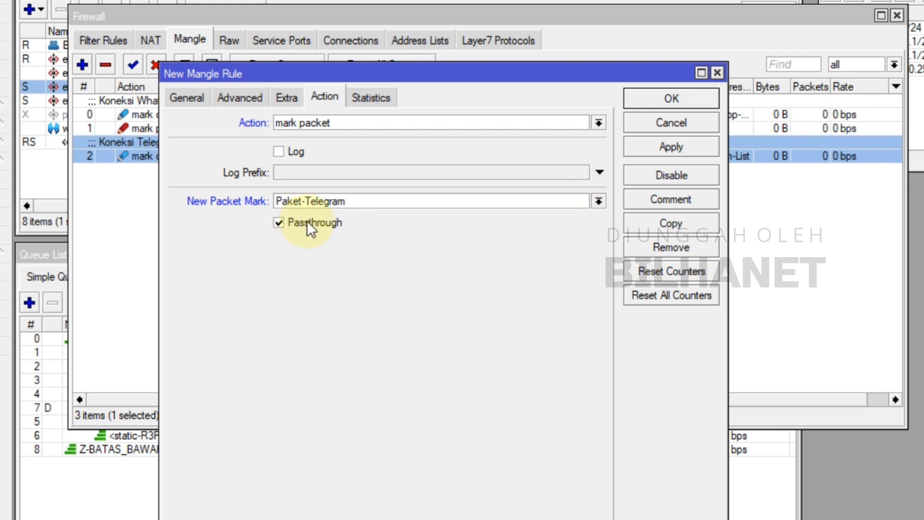
Disable Passthrough for the packet-marking rule, apply it and save the rule
left_click(281, 221)
left_click(696, 148)
left_click(665, 97)
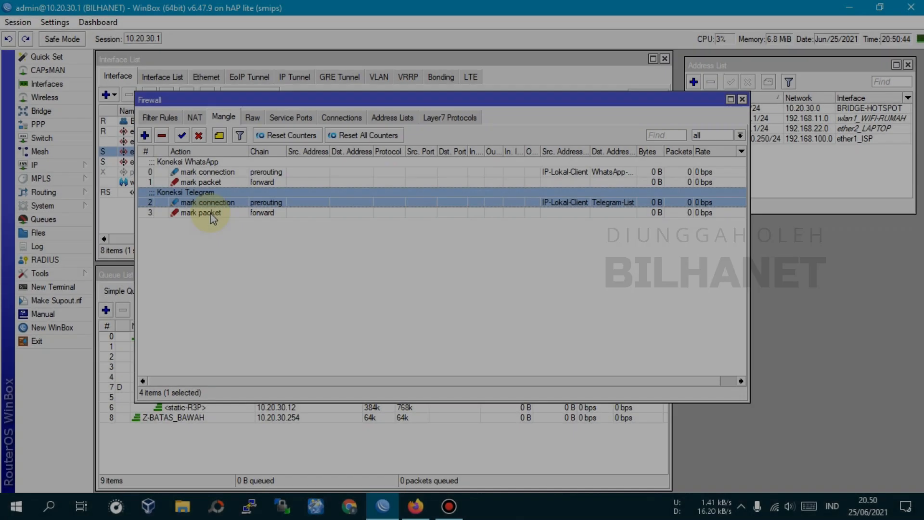
Review the mark connection and mark packet rules under Koneksi Telegram in the mangle list
left_click(212, 214)
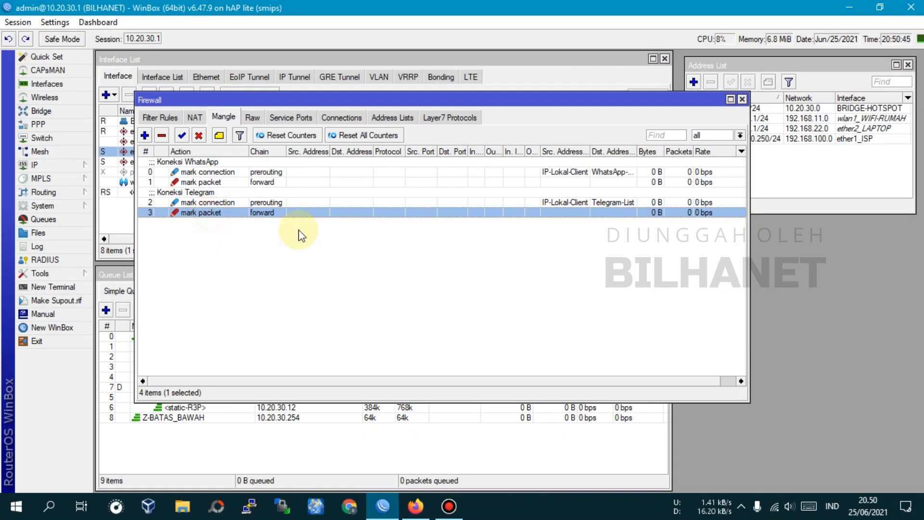
left_click(212, 201)
left_click(188, 212)
left_click(197, 202)
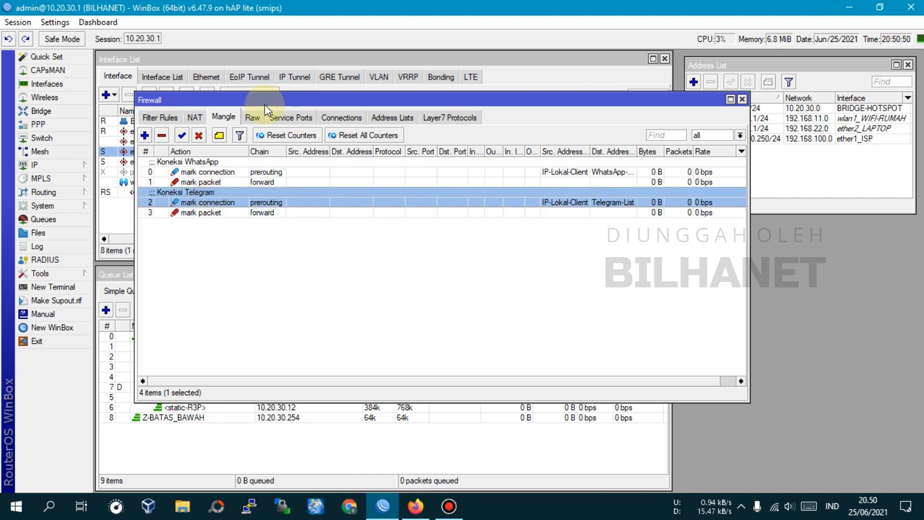
Close the Firewall window and bring up the simple queues in the Queue List
left_click_drag(266, 110, 358, 125)
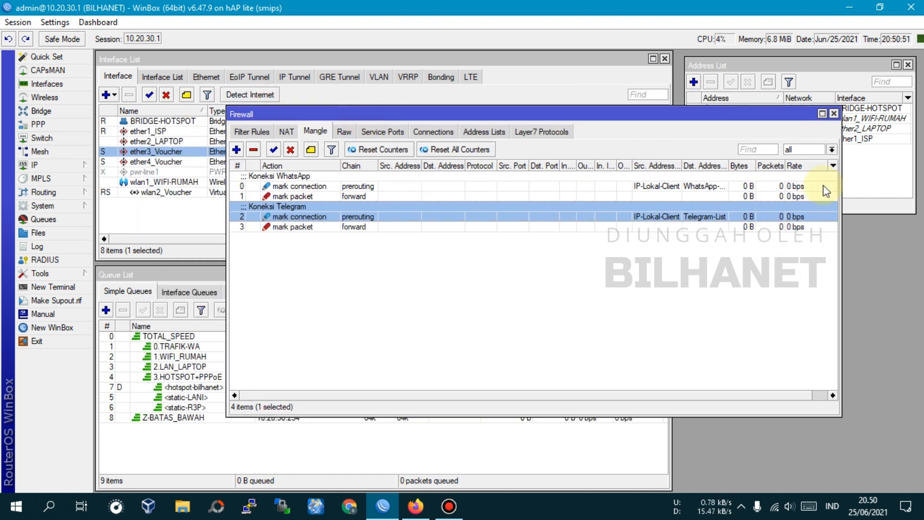
left_click(836, 113)
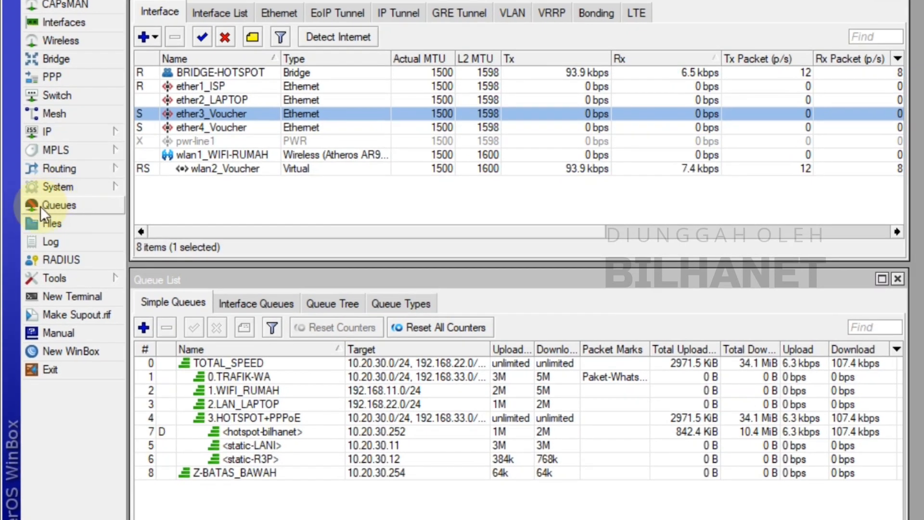
left_click(41, 206)
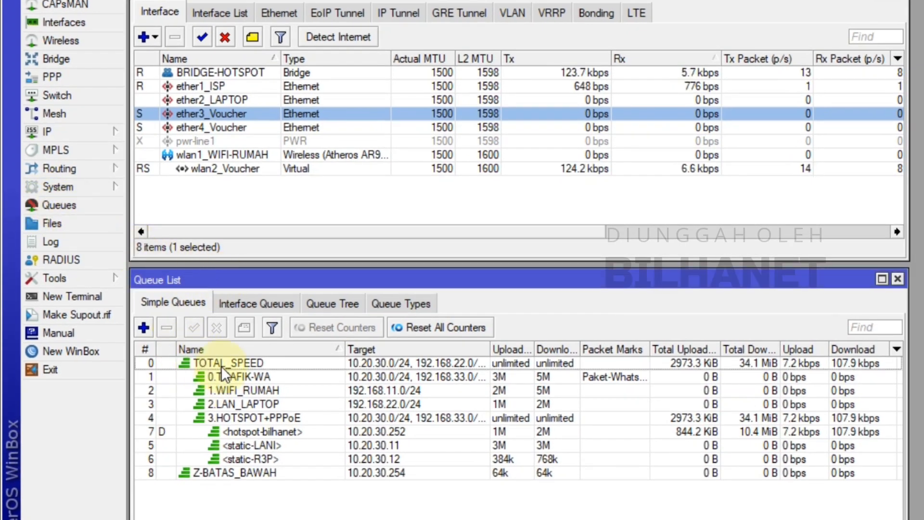
left_click_drag(200, 279, 204, 277)
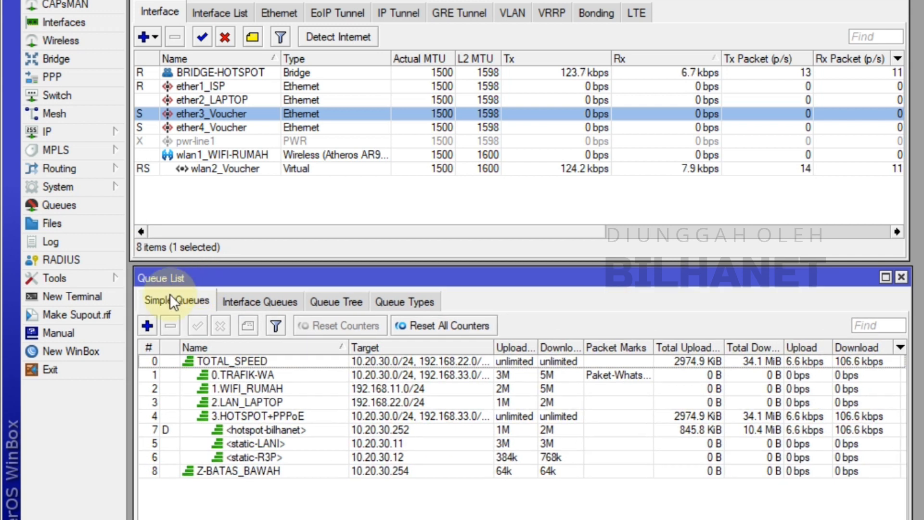
left_click(146, 326)
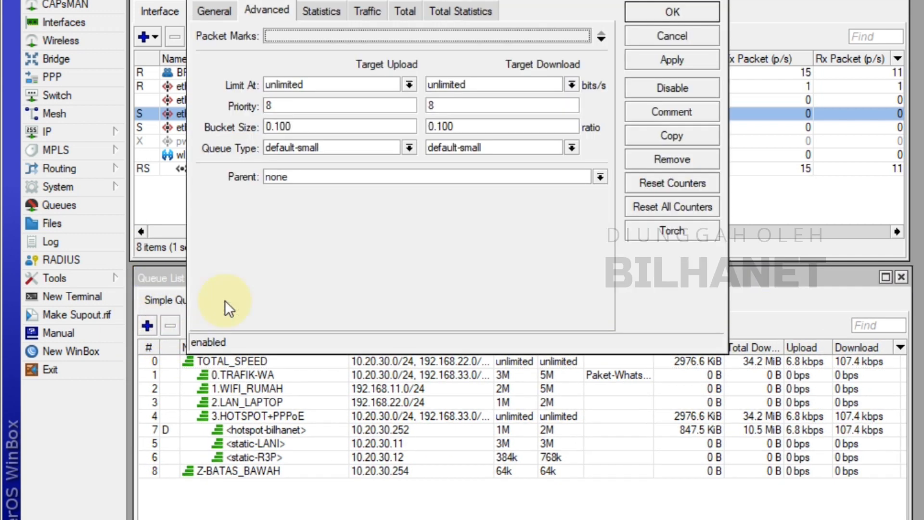
left_click(657, 40)
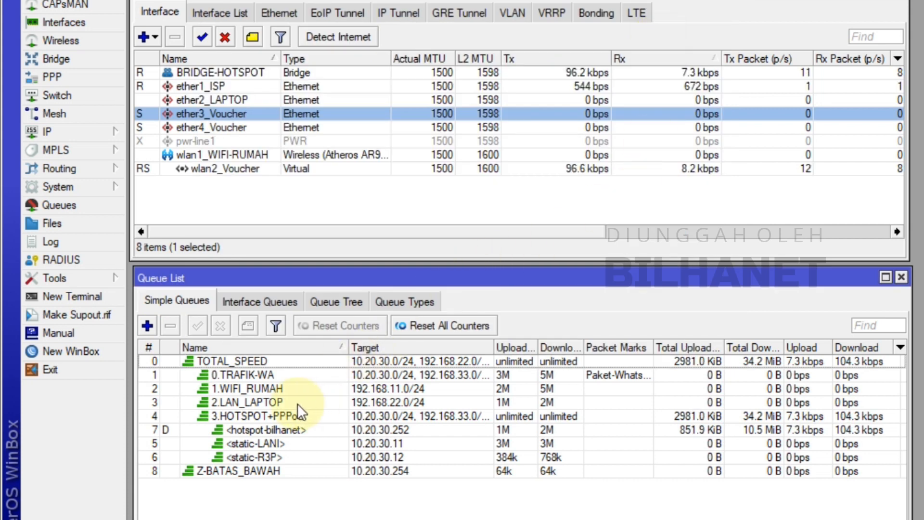
left_click(253, 375)
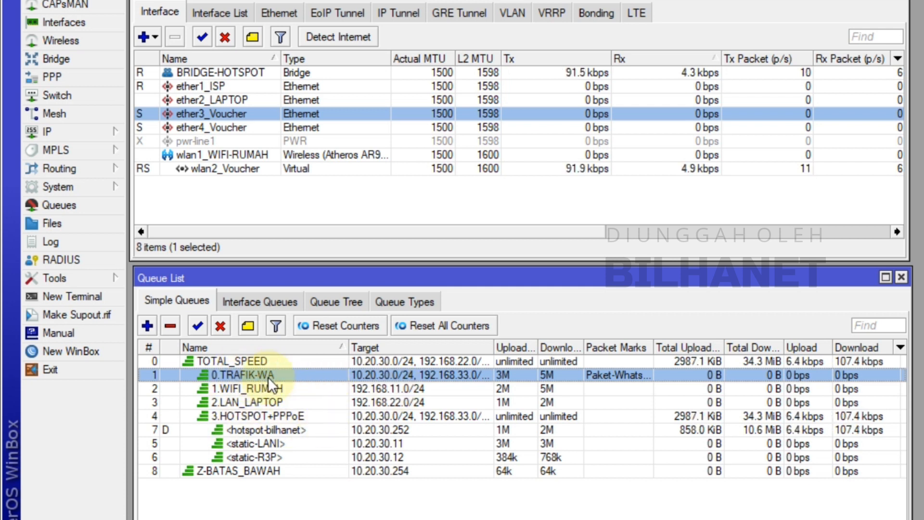
double_click(250, 374)
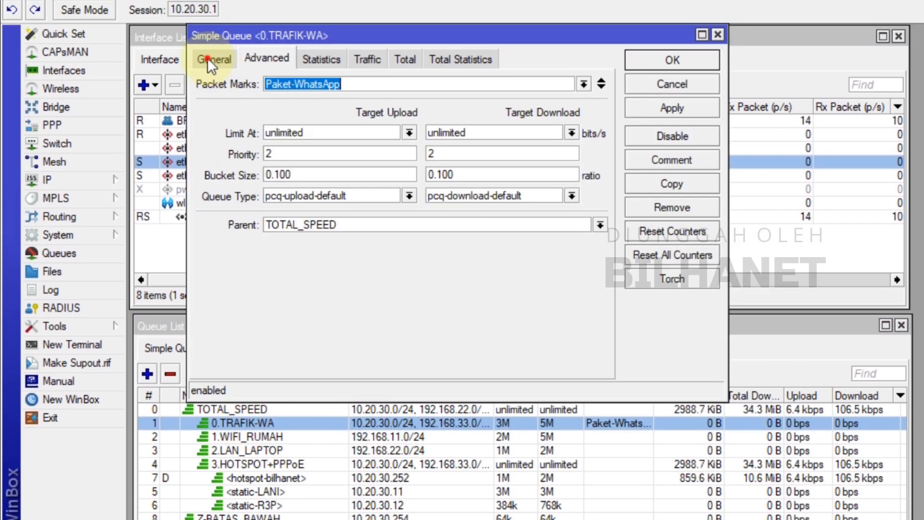
left_click(207, 58)
left_click(269, 58)
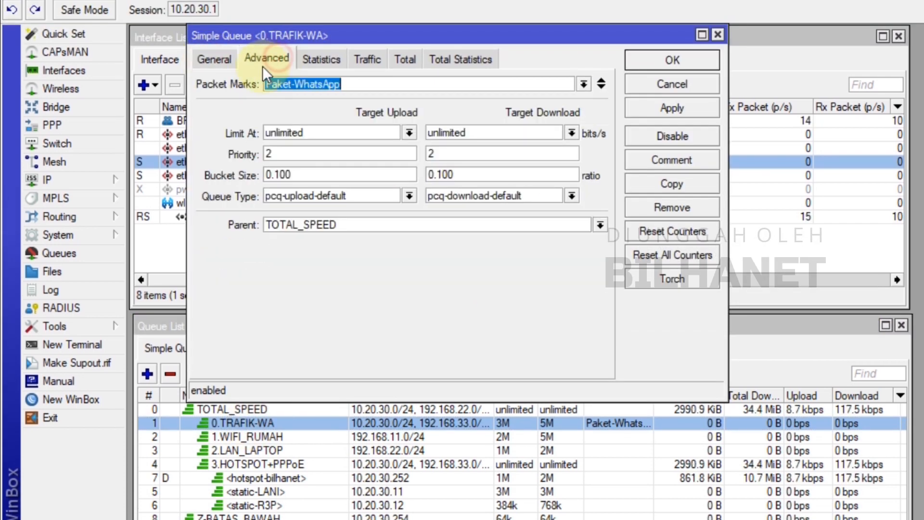
left_click(601, 84)
left_click(583, 105)
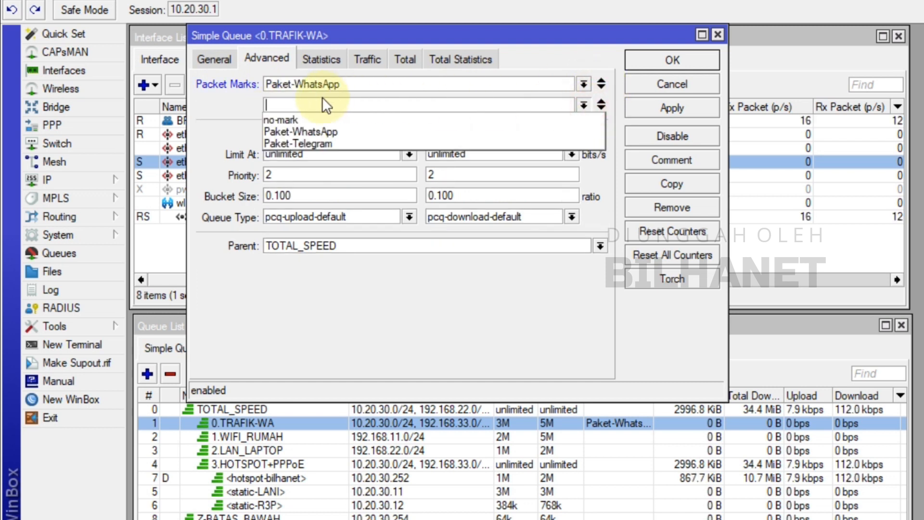
left_click(307, 144)
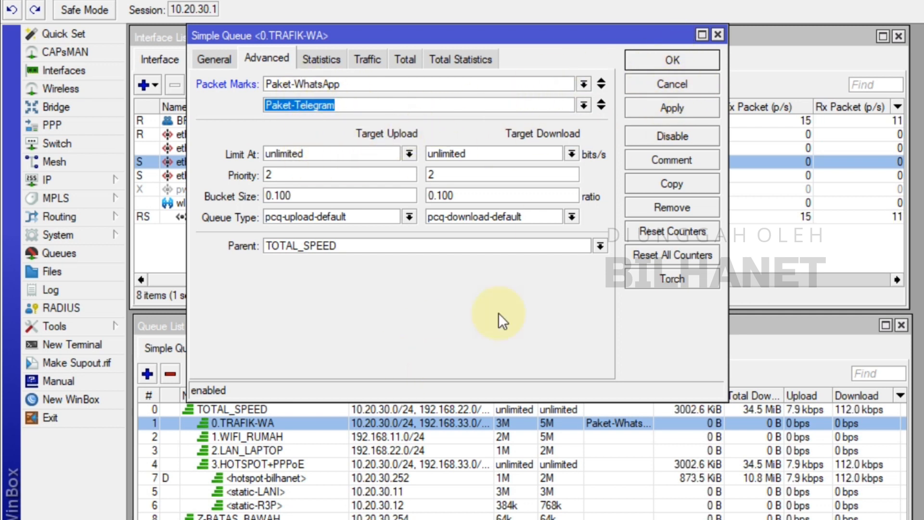
left_click(670, 84)
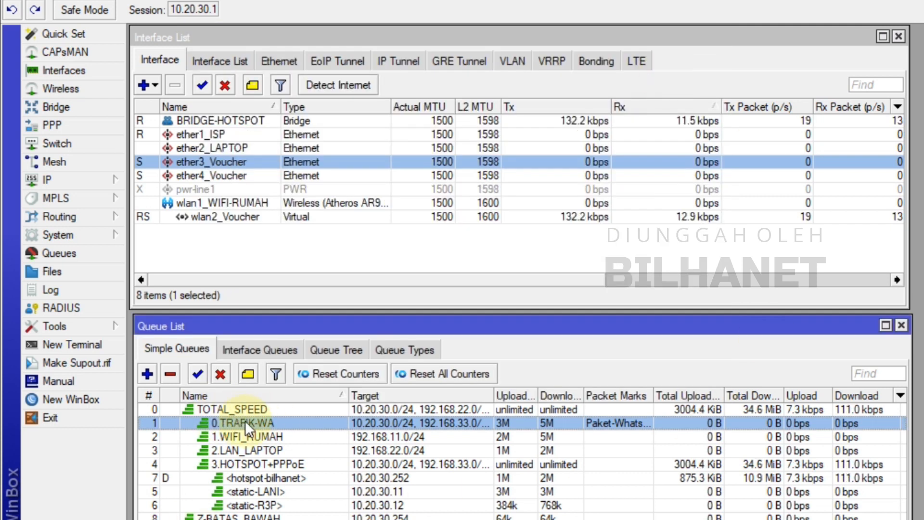
Start a new simple queue and name it 0.TRAFIK-TELEGRAM
left_click(144, 375)
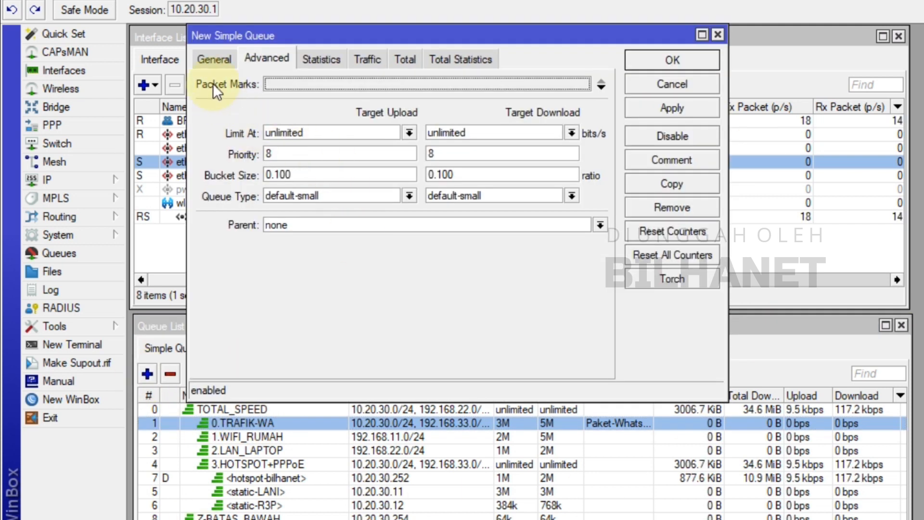
left_click(214, 59)
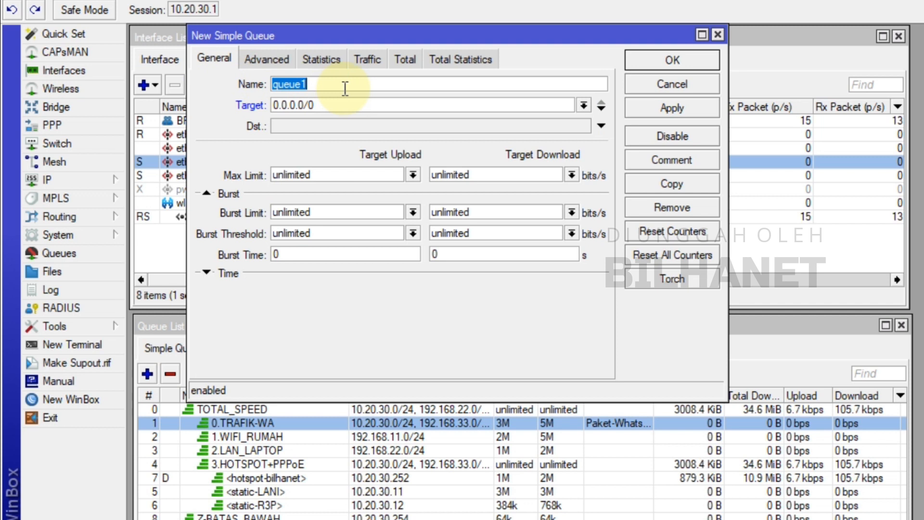
type("0.TRAFIK-TELEGRAM")
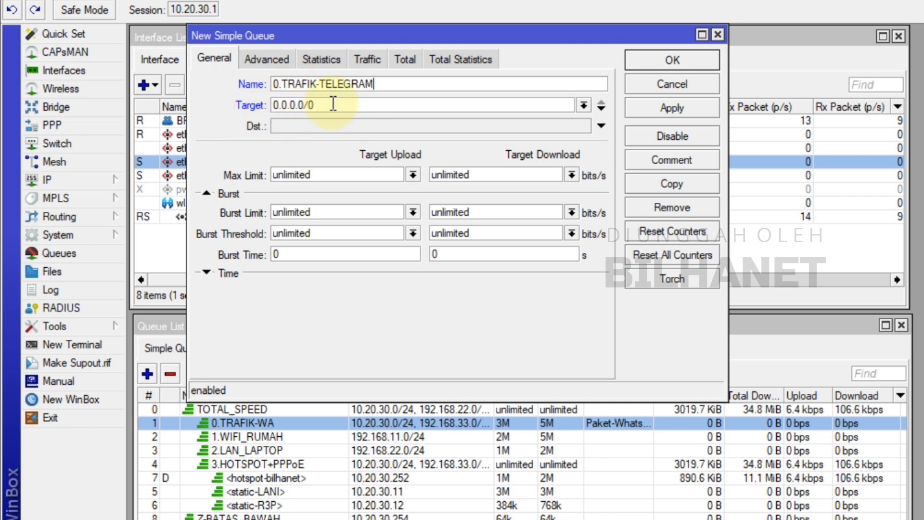
Set the Telegram queue's targets to the networks 10.20.30.0/24 and 192.168.33.0/24
left_click_drag(330, 103, 262, 103)
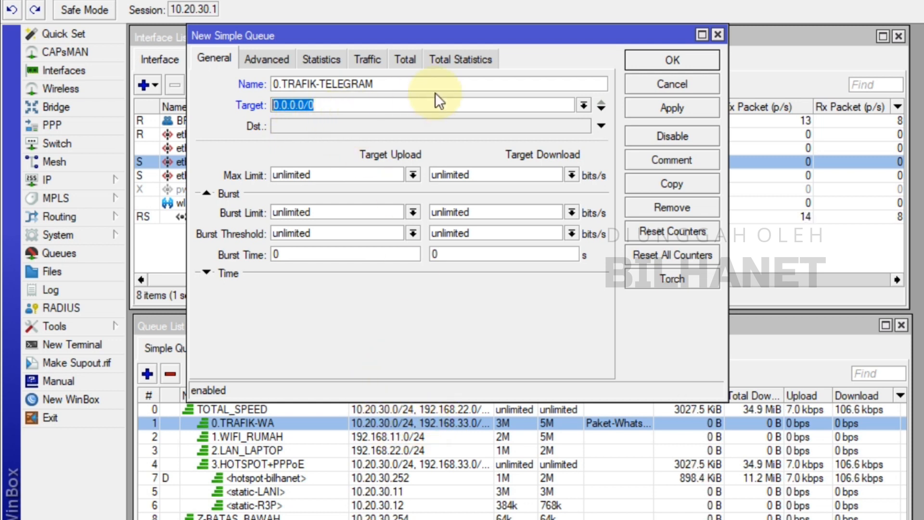
type("10.2")
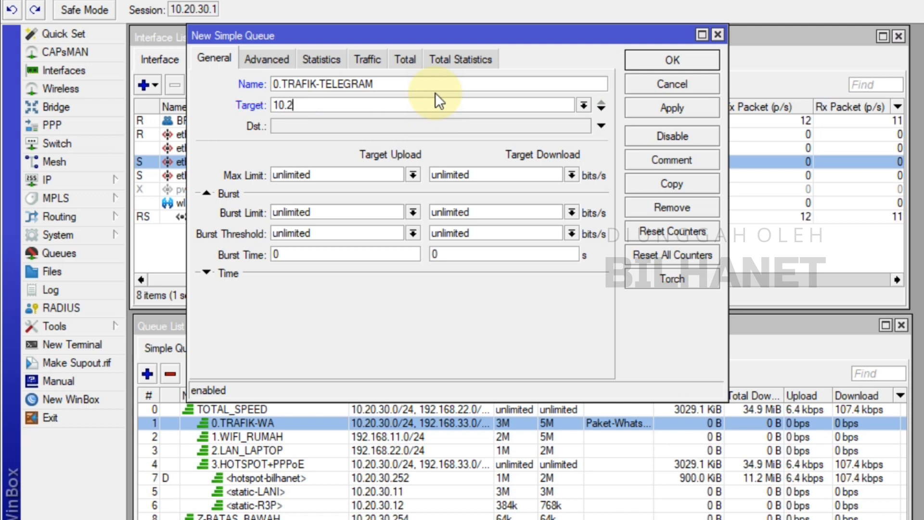
type("0.30.0")
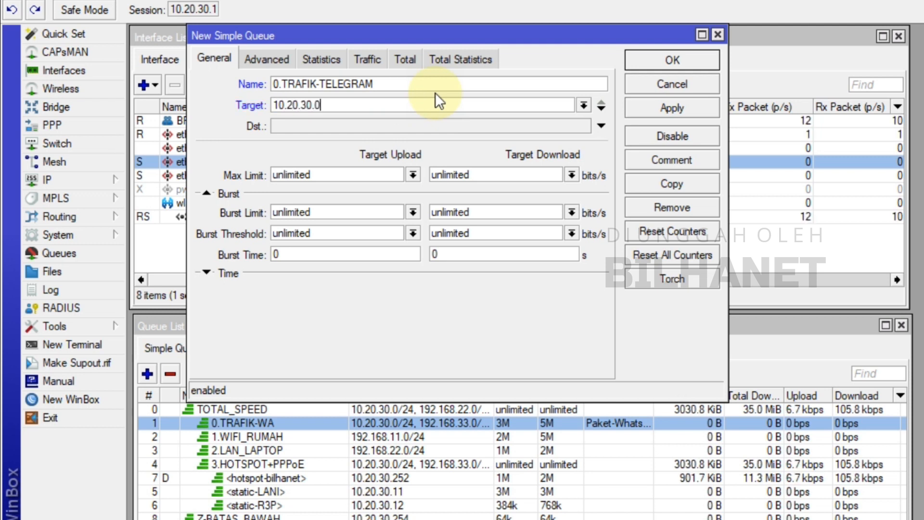
type("/24")
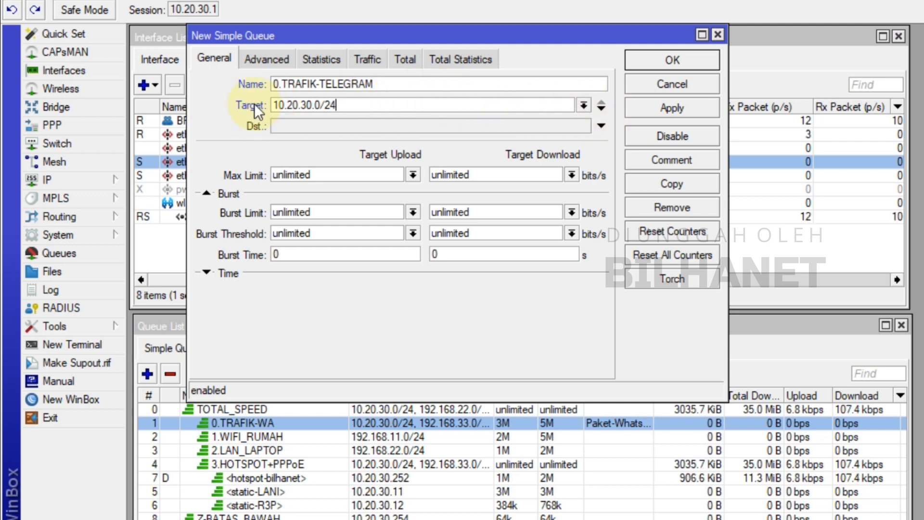
left_click(602, 107)
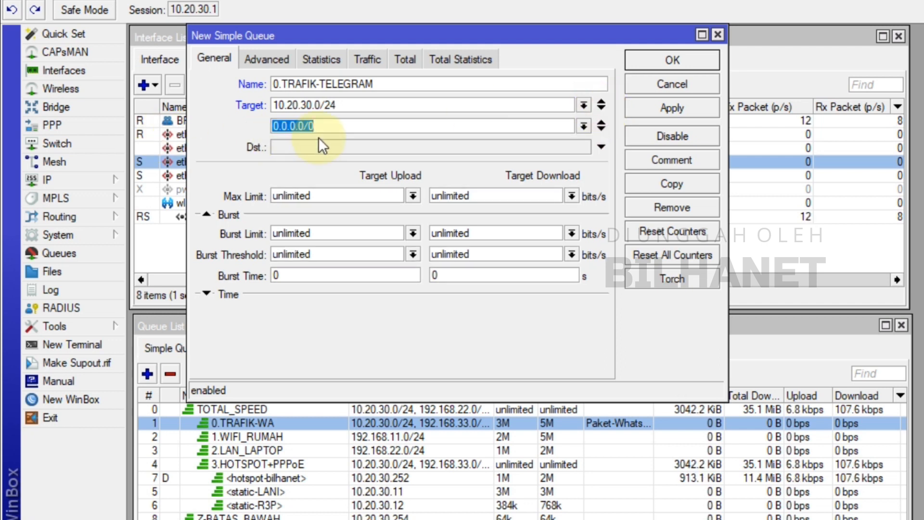
type("192.168.33.")
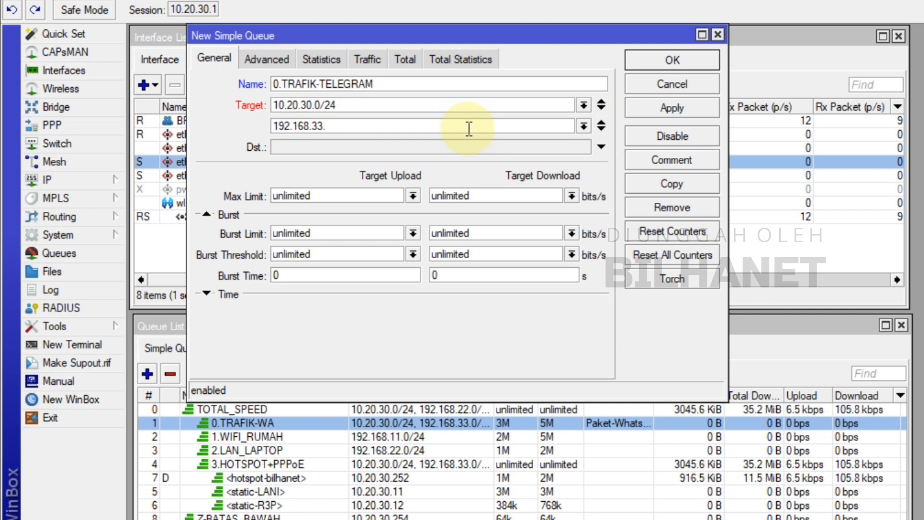
type("0/24")
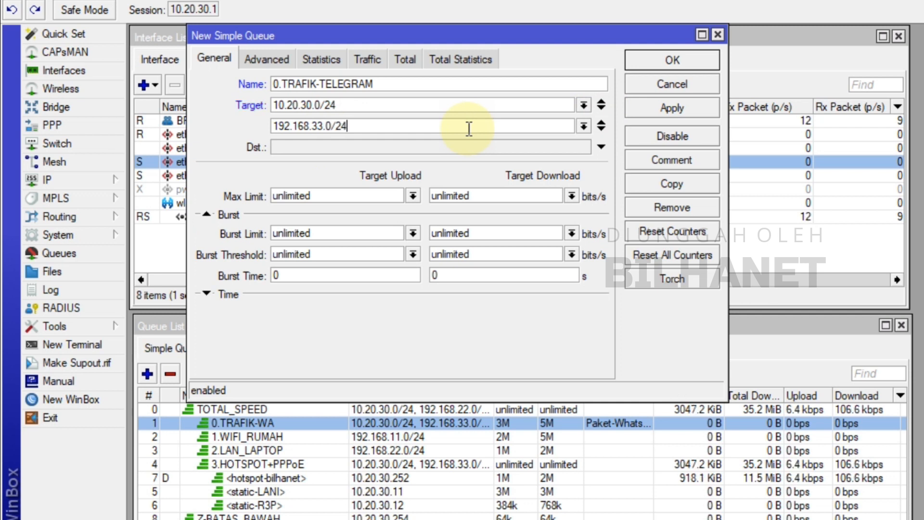
left_click(603, 130)
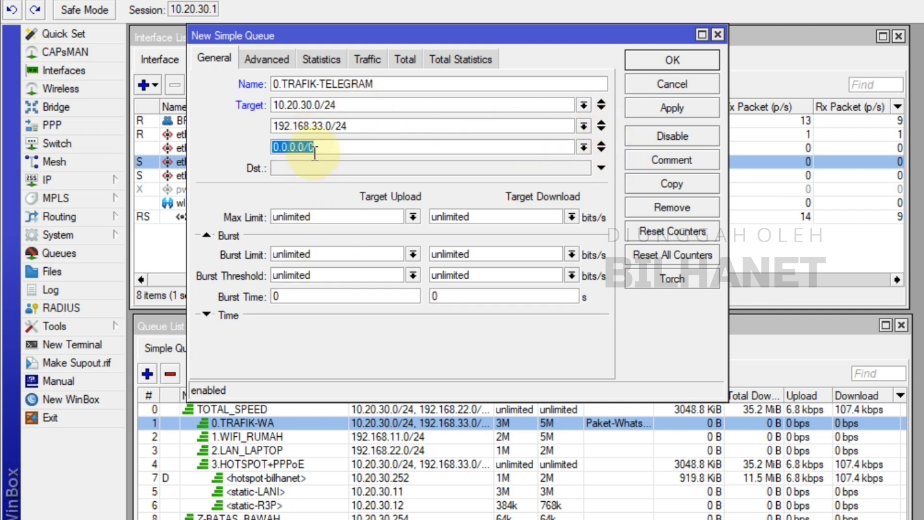
left_click(601, 147)
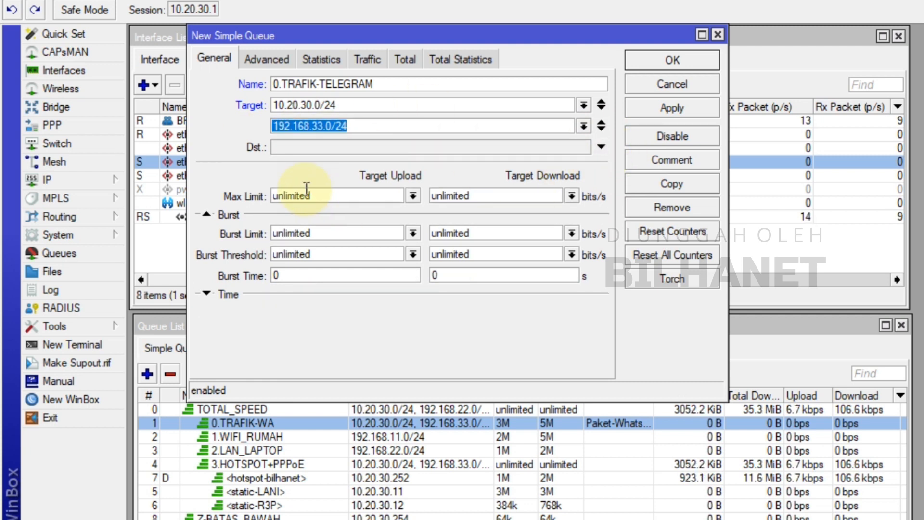
Set the Telegram queue's max limit to 3M for target upload and 5M for target download
left_click(413, 196)
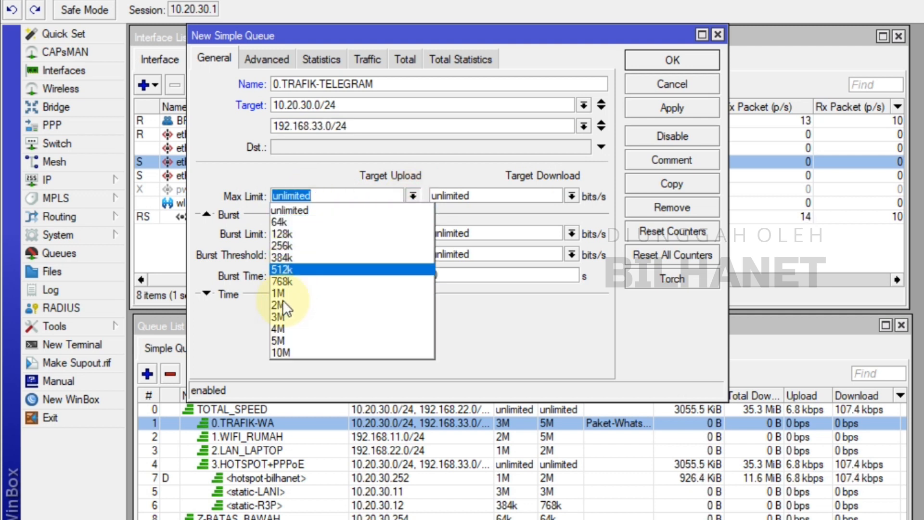
left_click(282, 317)
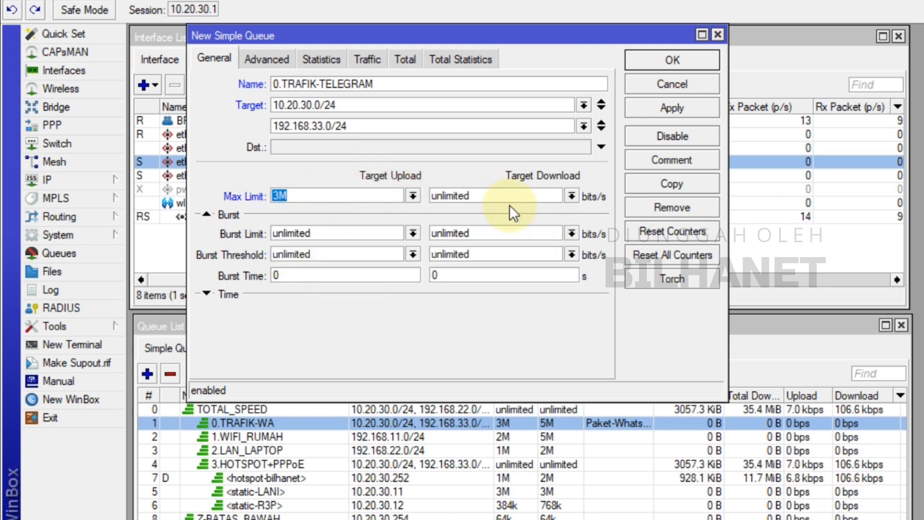
left_click(571, 195)
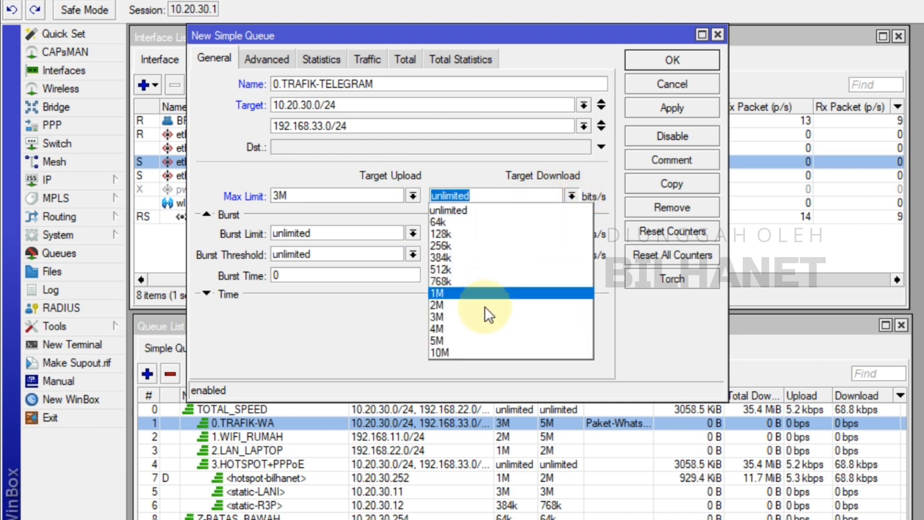
left_click(443, 339)
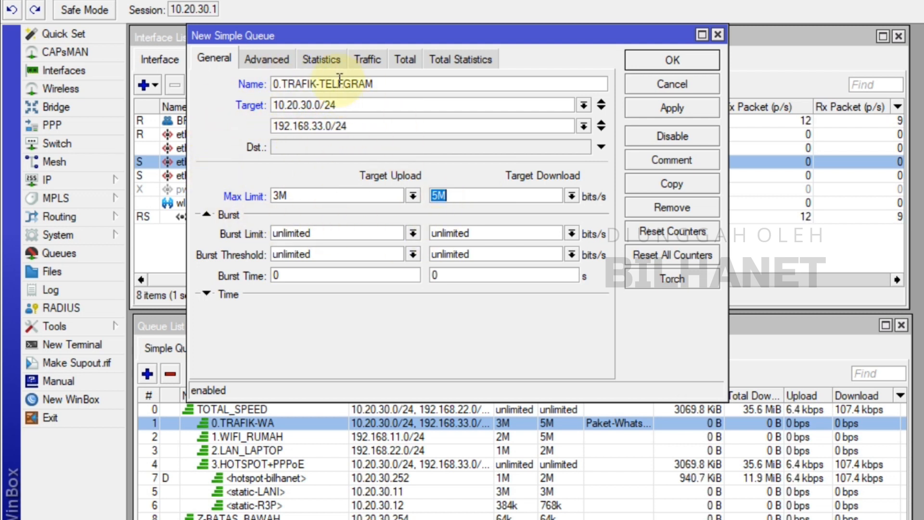
Assign the packet mark Paket-Telegram to the new queue in its advanced settings
left_click(262, 63)
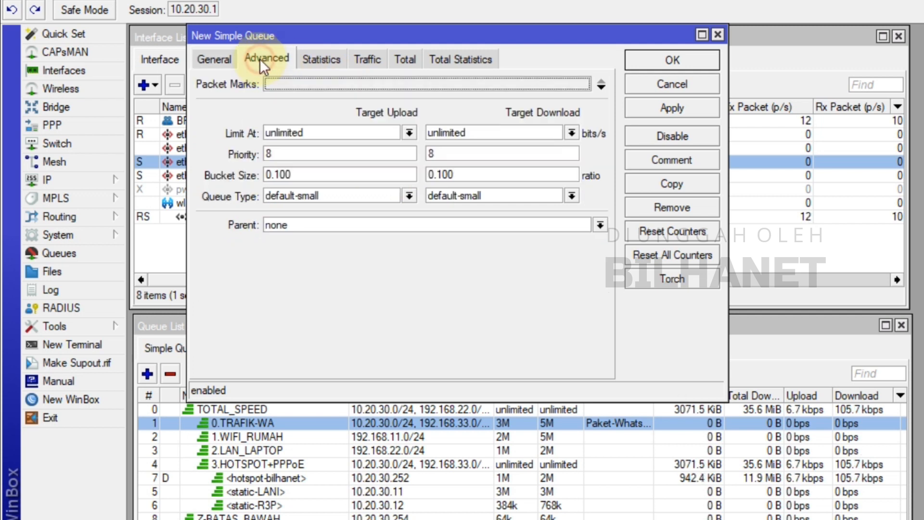
left_click(218, 85)
left_click(565, 88)
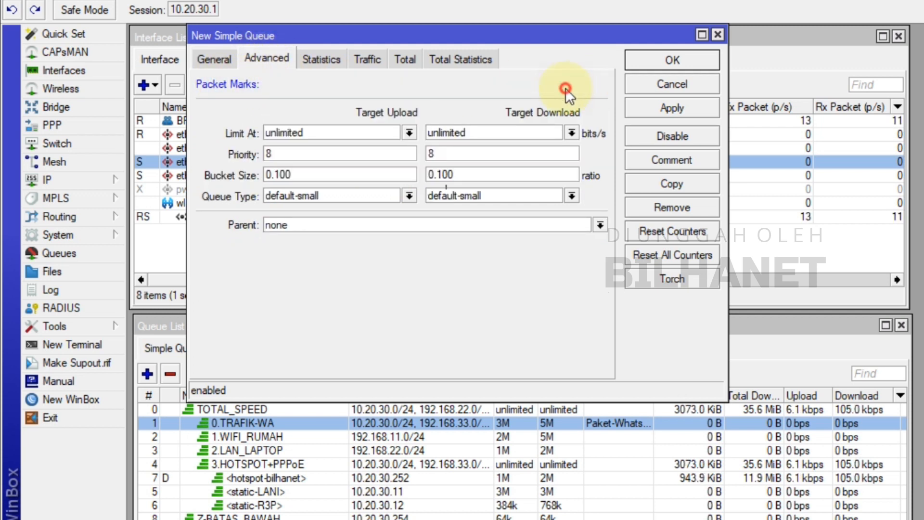
left_click(585, 85)
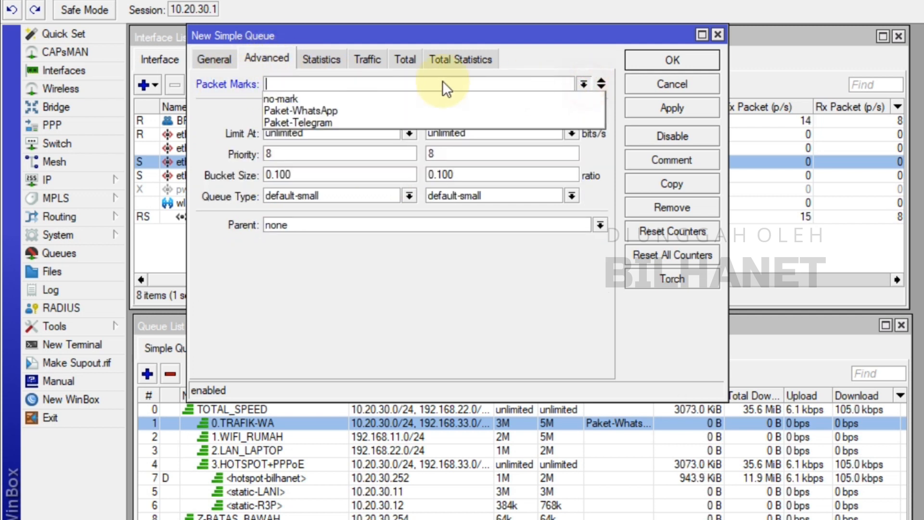
left_click(322, 120)
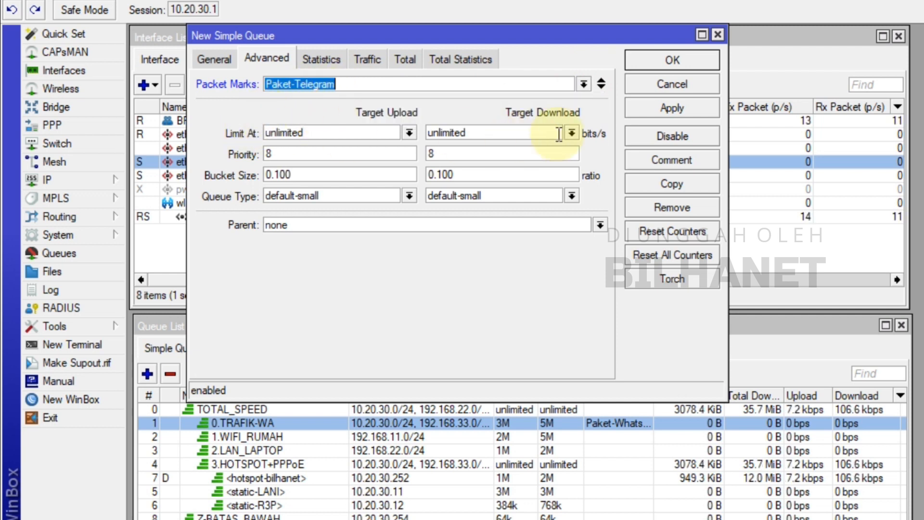
Set the Telegram queue's priority to 3 for both target upload and target download
left_click(270, 153)
left_click_drag(285, 153, 257, 153)
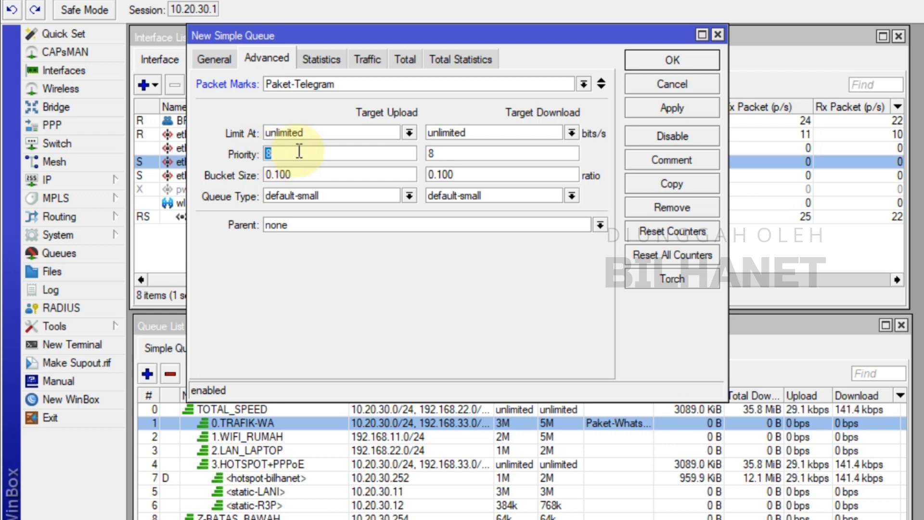
type("2")
key("BackSpace")
type("3")
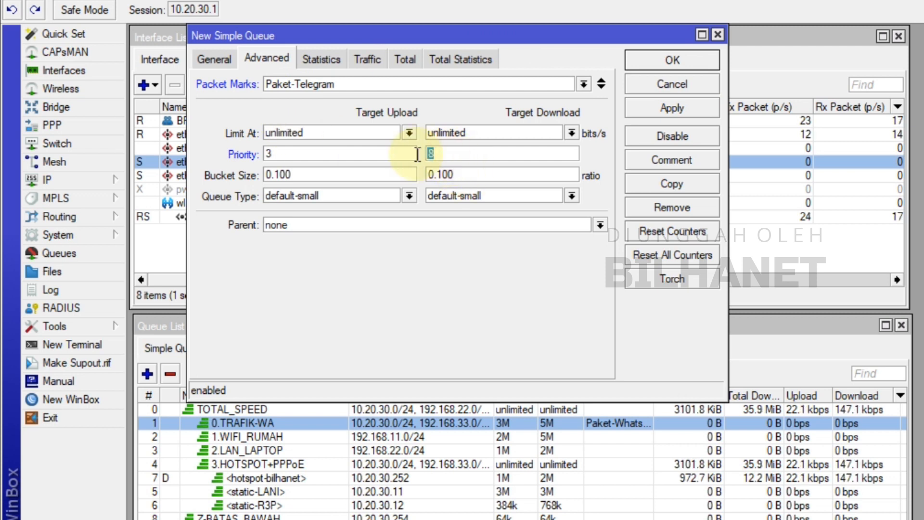
Set the queue type to pcq-upload-default for upload and pcq-download-default for download
left_click(229, 198)
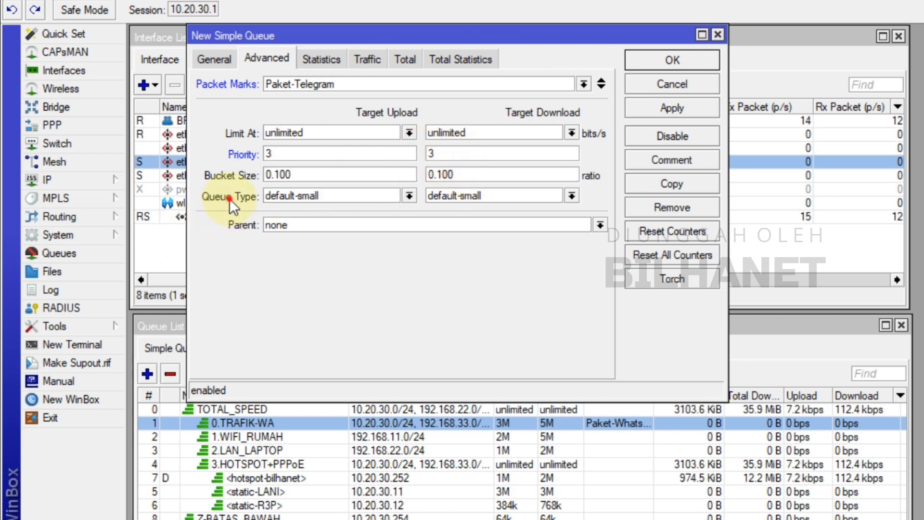
left_click(409, 195)
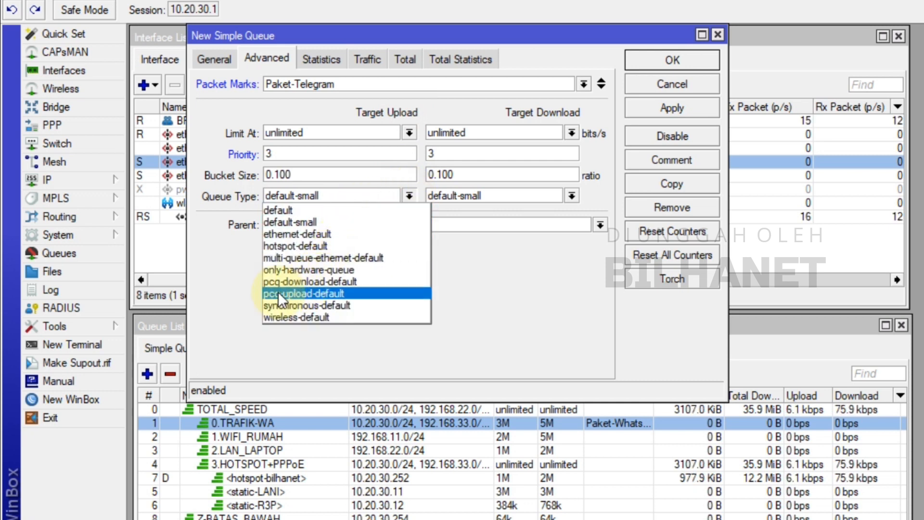
left_click(310, 292)
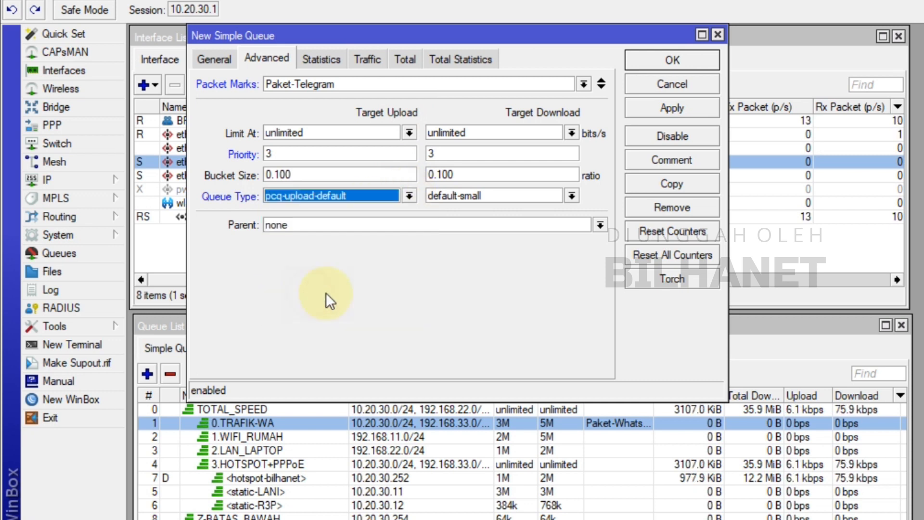
left_click(572, 196)
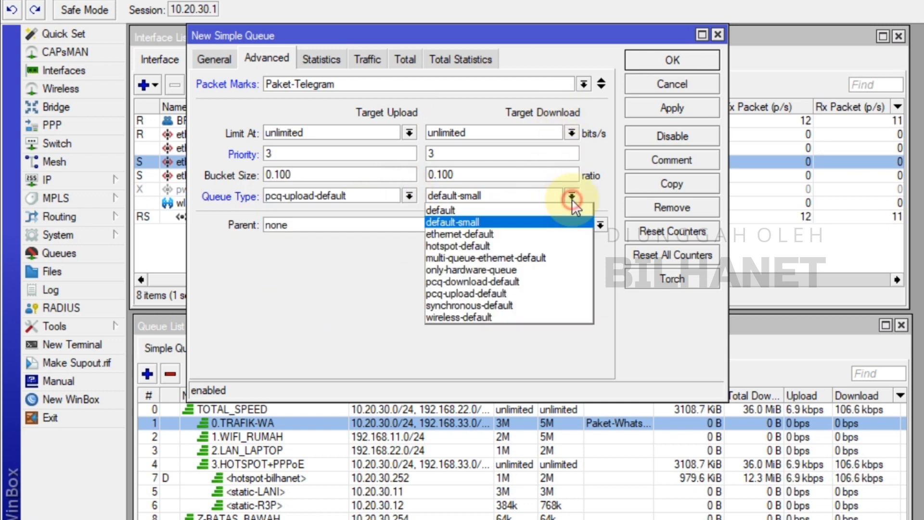
left_click(473, 285)
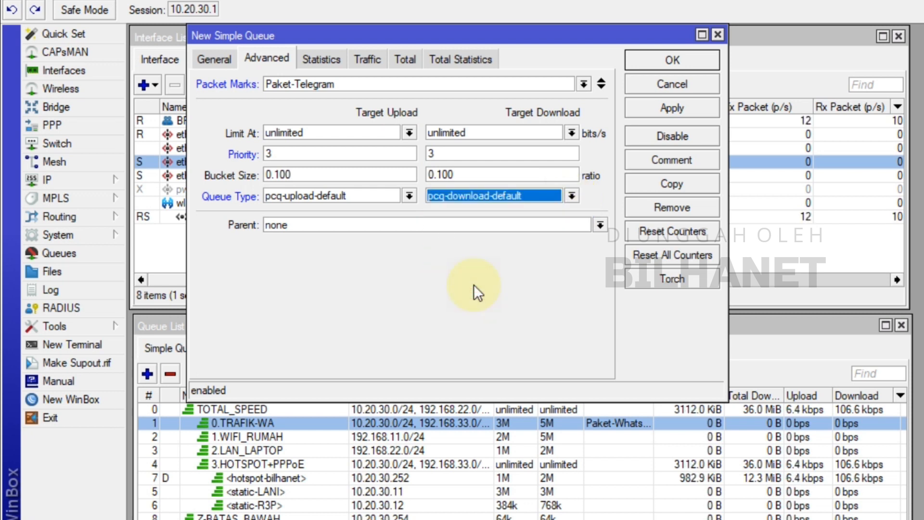
Choose TOTAL_SPEED as the Telegram queue's parent and save the queue
left_click(282, 227)
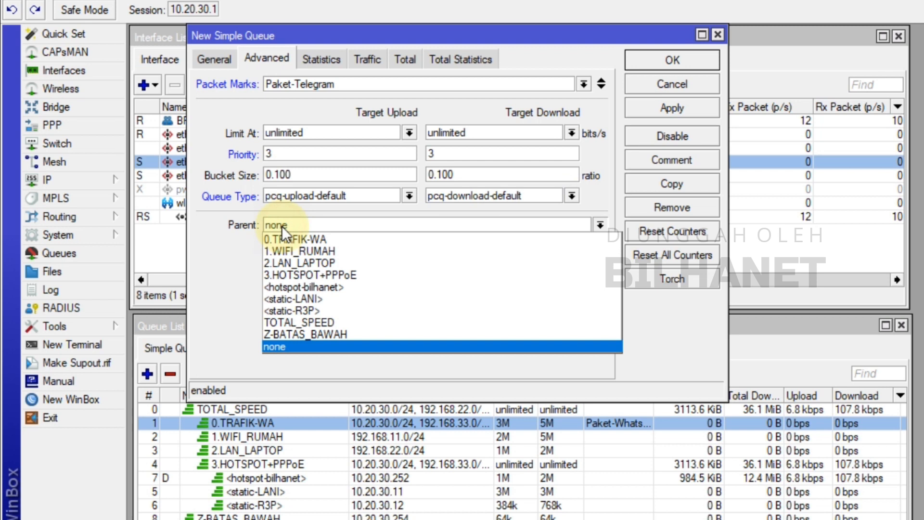
left_click(281, 226)
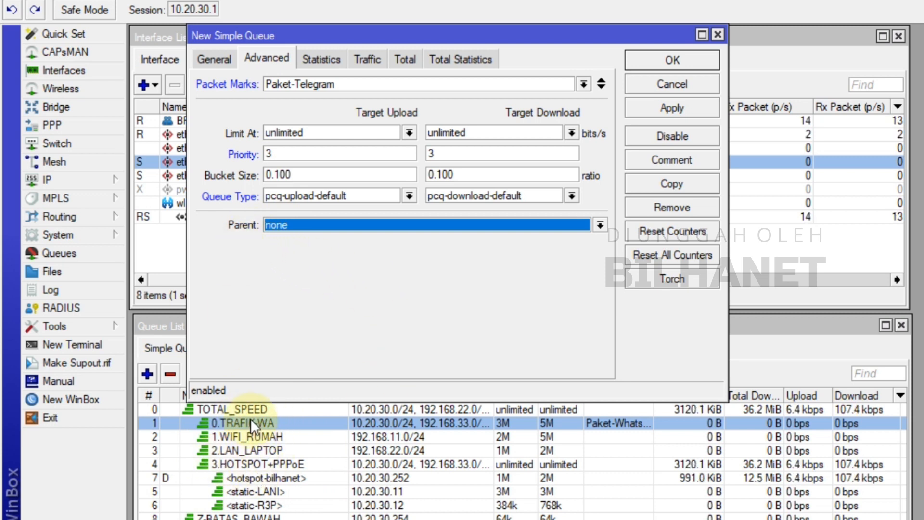
left_click(428, 229)
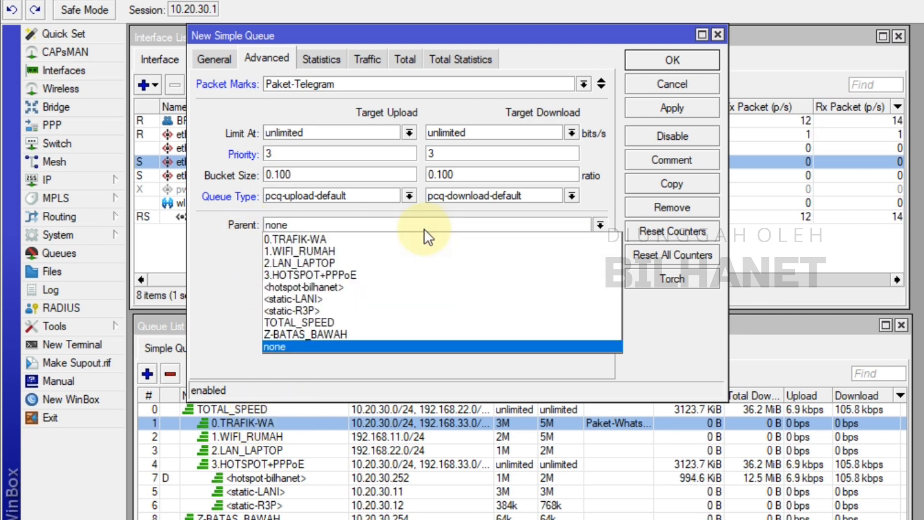
left_click(322, 323)
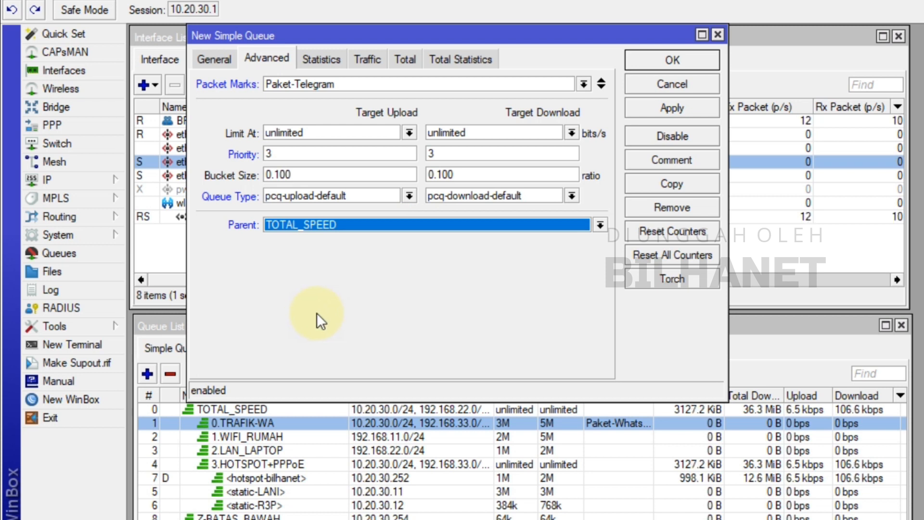
left_click(698, 106)
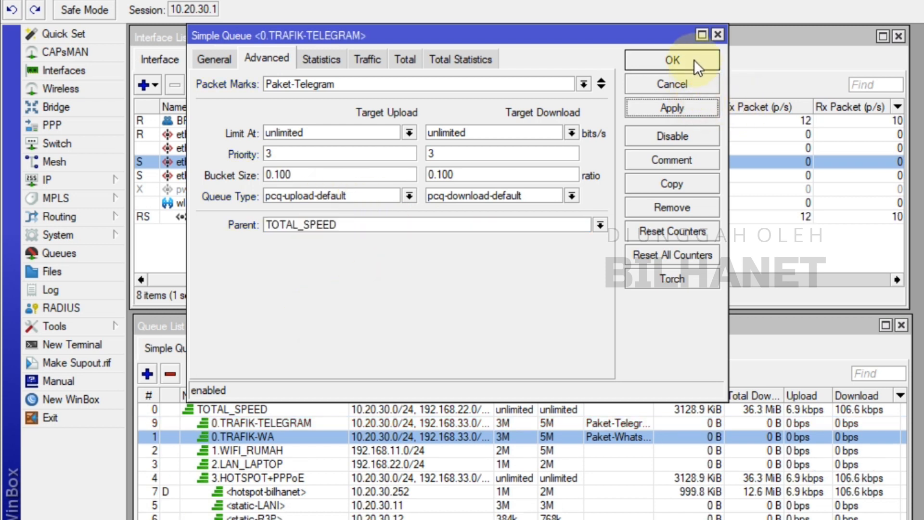
left_click(694, 60)
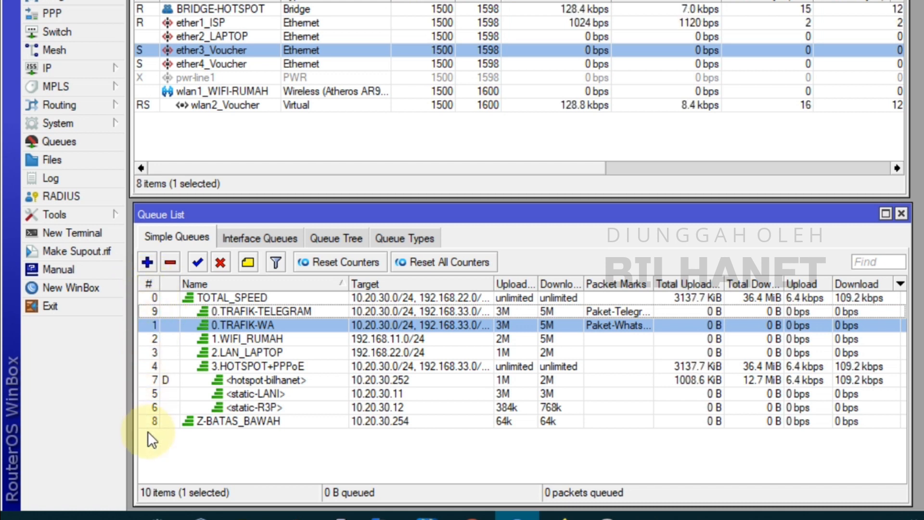
Sort the simple queues by number and move 0.TRAFIK-TELEGRAM directly below 0.TRAFIK-WA, then restore the tree view
left_click(149, 284)
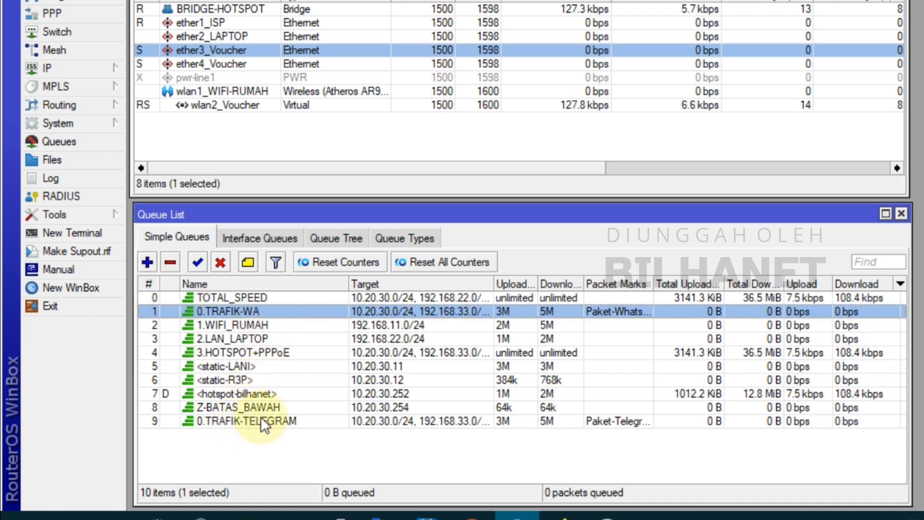
left_click(255, 419)
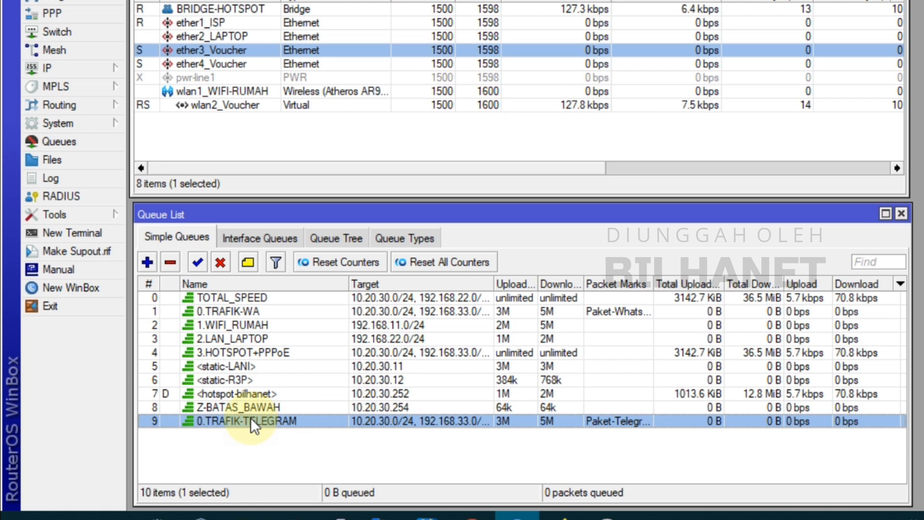
left_click_drag(250, 417, 248, 316)
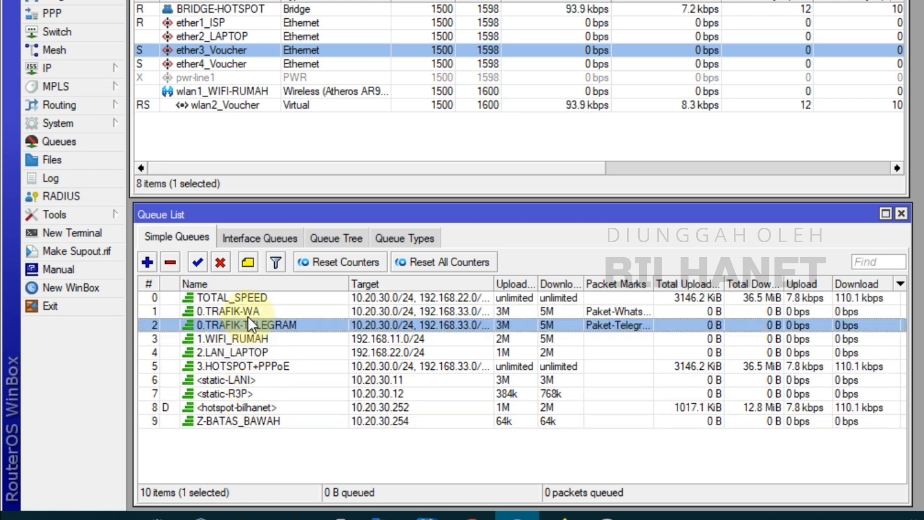
left_click(270, 367)
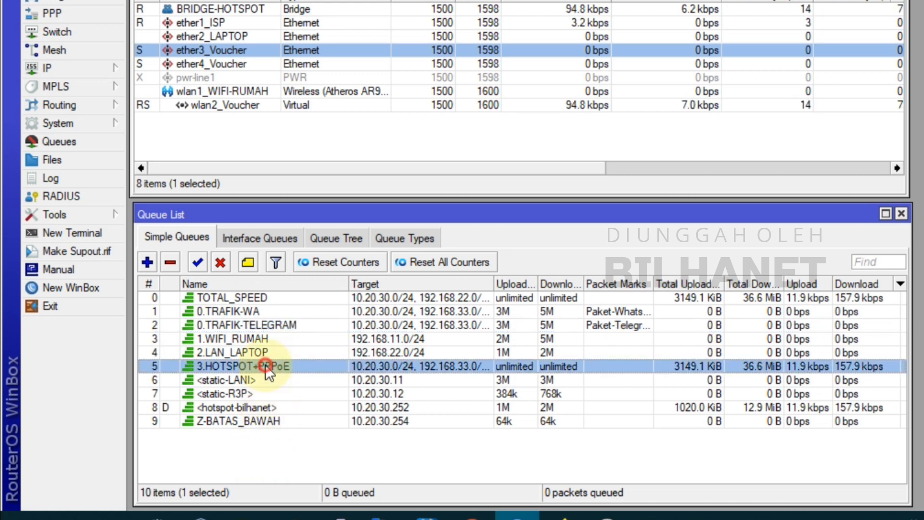
mouse_move(257, 324)
left_mouse_down()
mouse_move(198, 288)
mouse_move(230, 324)
mouse_move(235, 288)
mouse_move(260, 324)
mouse_move(246, 316)
mouse_move(250, 325)
left_mouse_up()
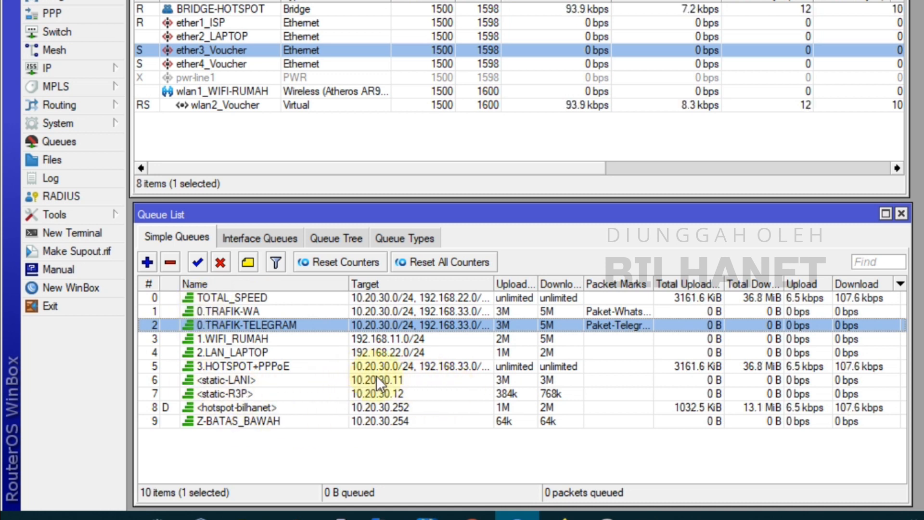
left_click(152, 285)
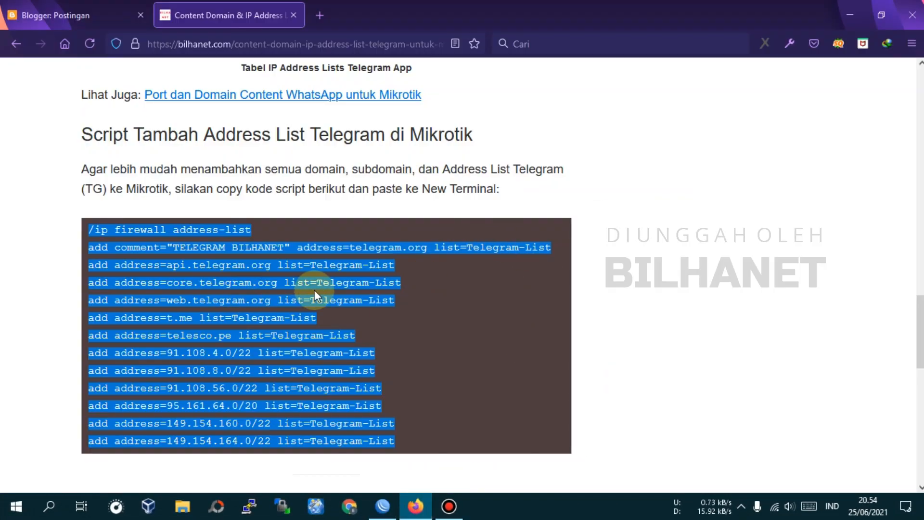
Place WinBox beside the Firefox window and open telegram.org in the browser
left_click(382, 506)
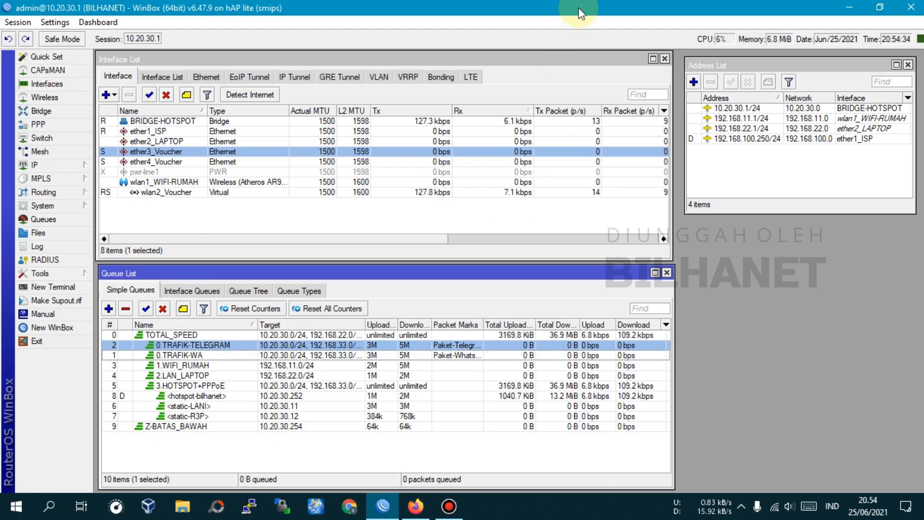
left_click_drag(579, 14, 46, 5)
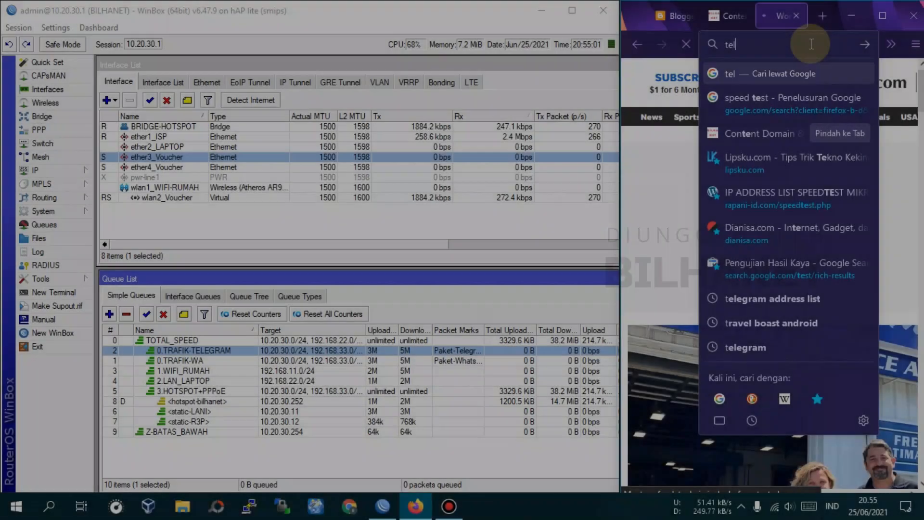
type("elegram.org")
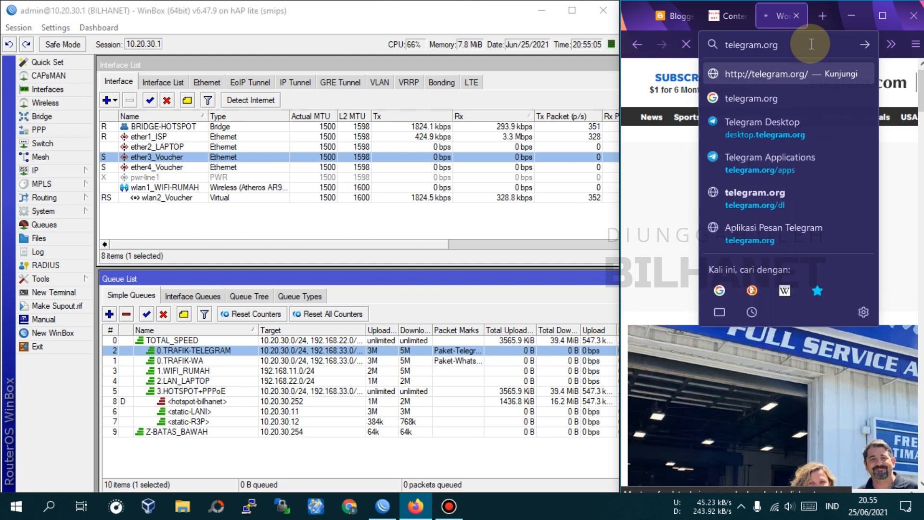
key("Return")
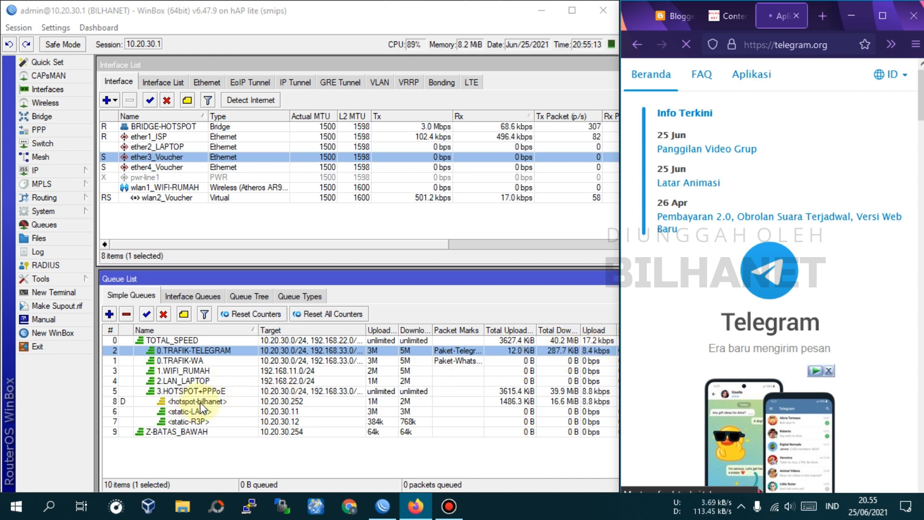
Browse telegram.org to its Windows / Mac / Linux page and examine the traffic on the hotspot and 0.TRAFIK-TELEGRAM queues
left_click(218, 404)
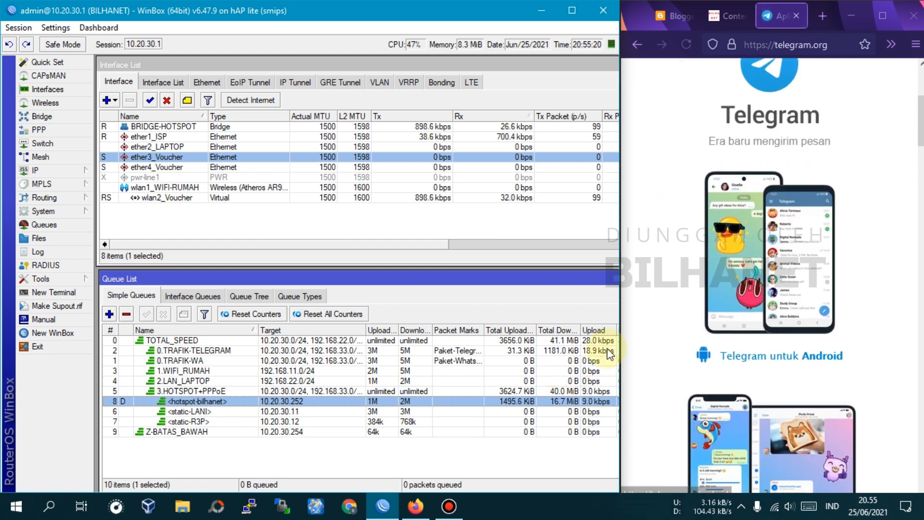
scroll(649, 332, "down", 10)
scroll(694, 332, "up", 8)
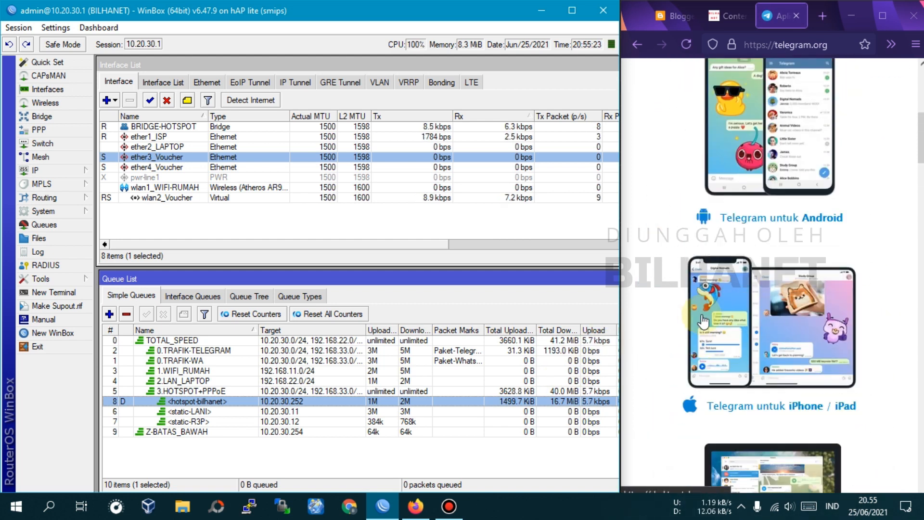
scroll(703, 320, "down", 5)
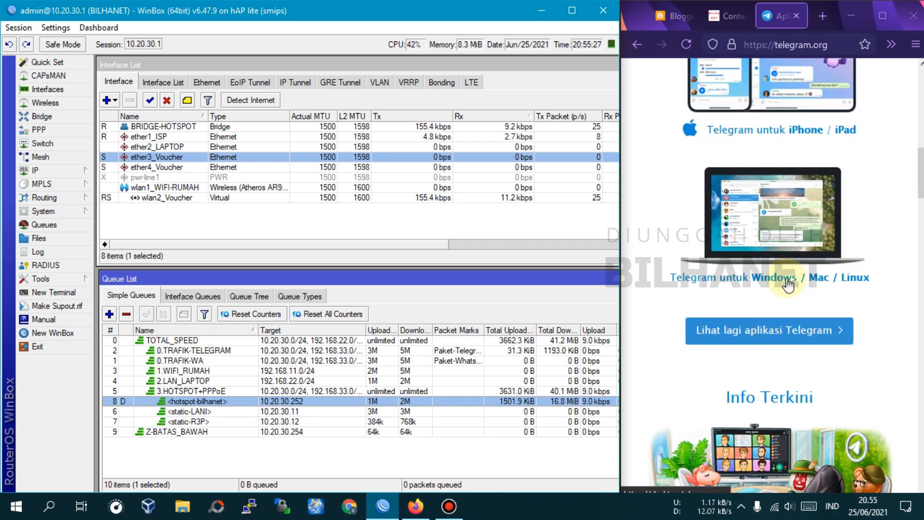
left_click(786, 279)
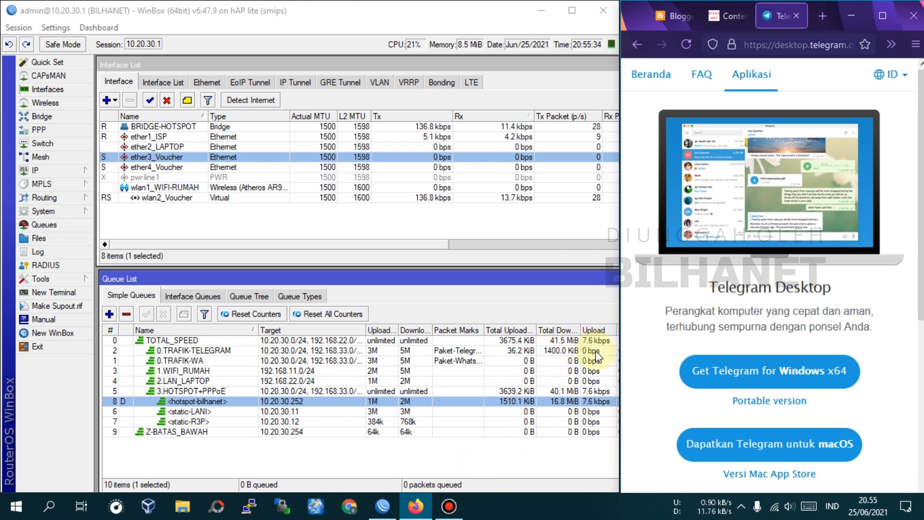
left_click(596, 352)
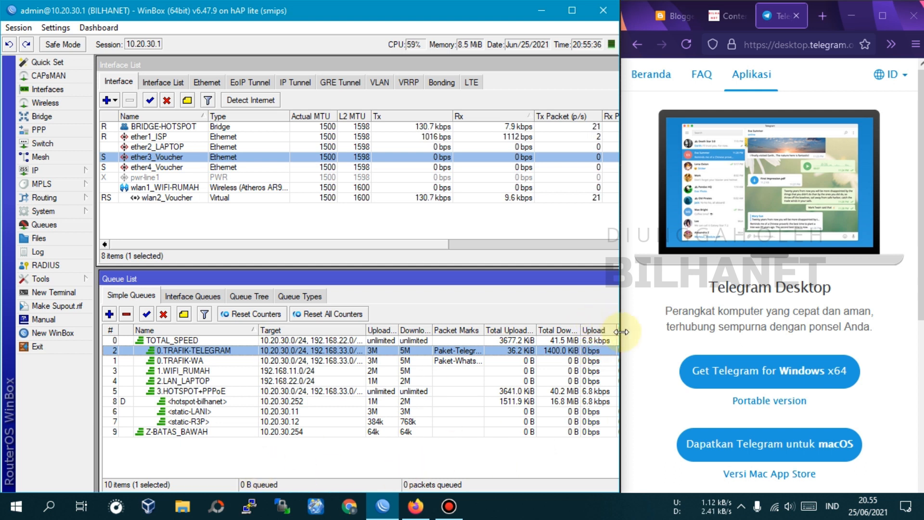
Expose the queues' download rates and start downloading Telegram's Windows x64 portable version, keeping the progress dialog clear of the queue rows
left_click_drag(605, 279, 559, 279)
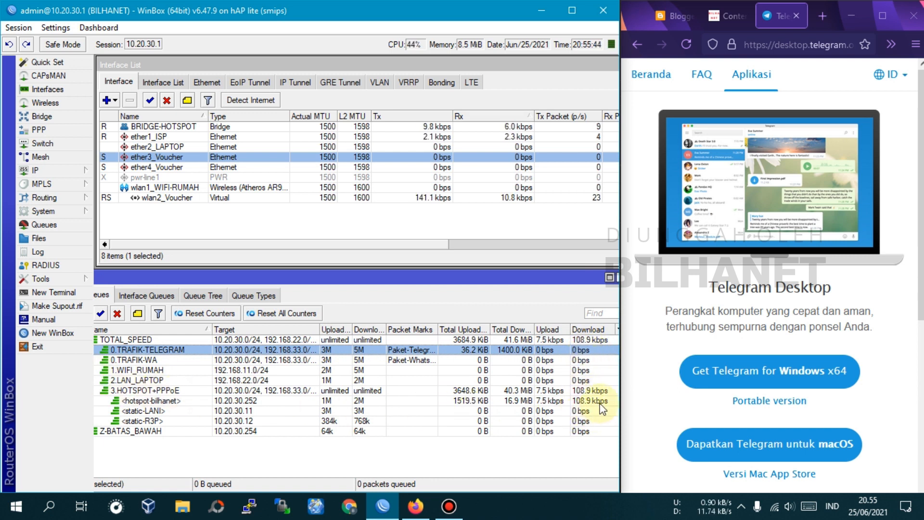
scroll(777, 353, "down", 3)
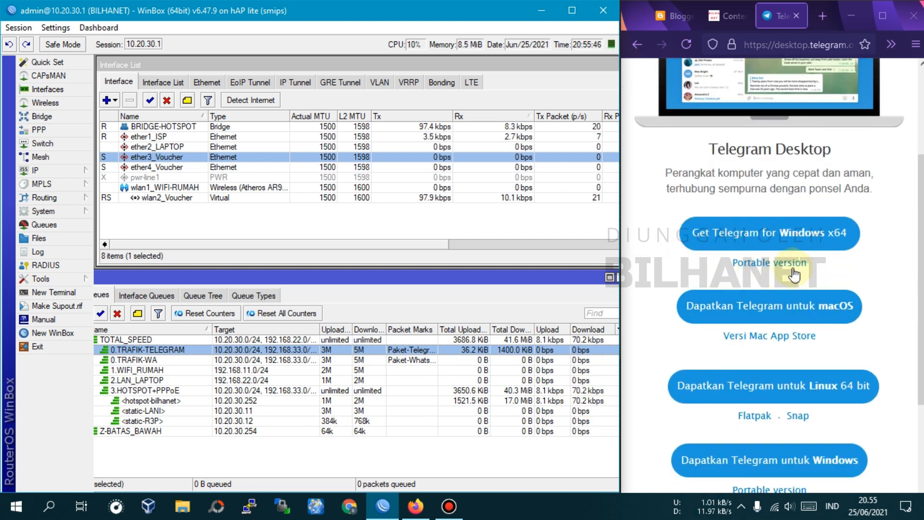
left_click(769, 262)
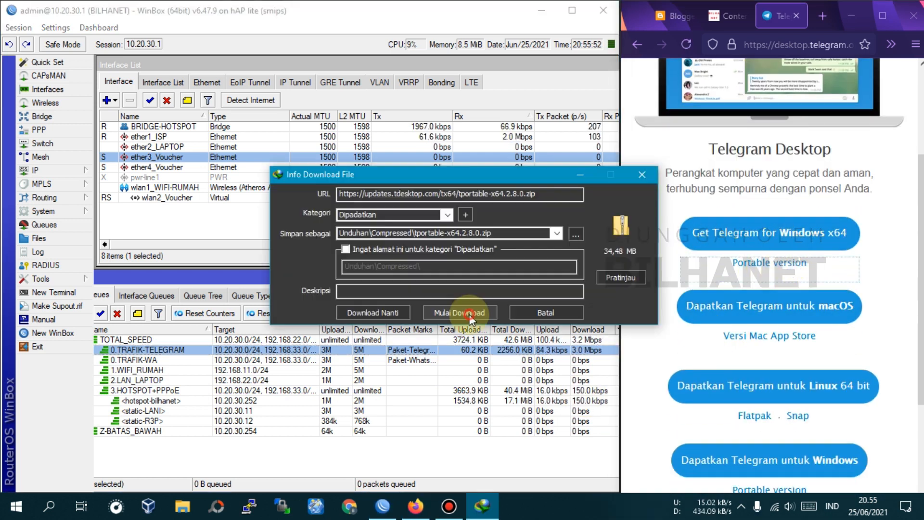
left_click(463, 313)
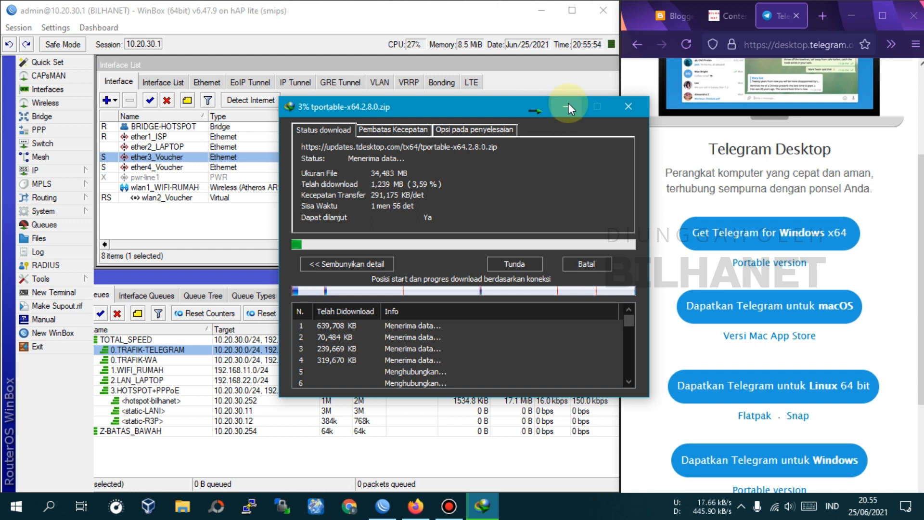
left_click_drag(511, 111, 415, 41)
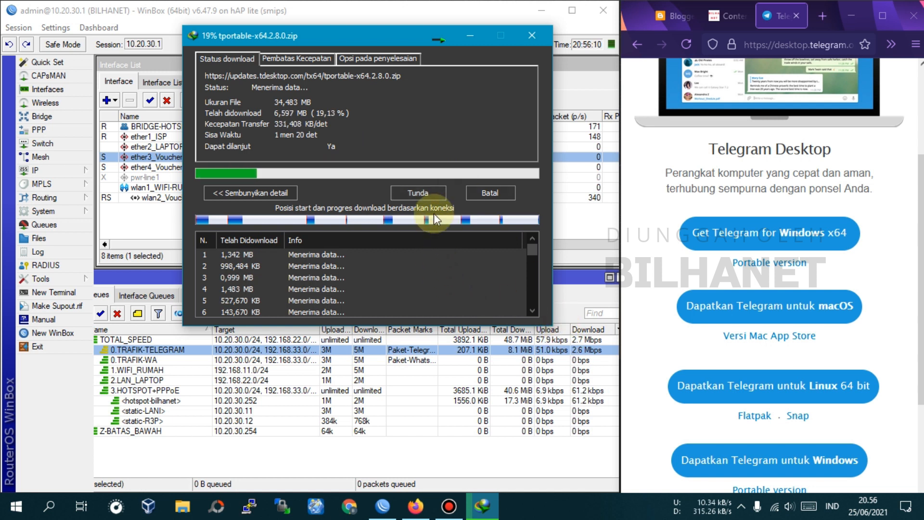
Stop the tportable-x64.2.8.0.zip download and dismiss its dialog, then maximize Firefox and switch back to WinBox
left_click(422, 194)
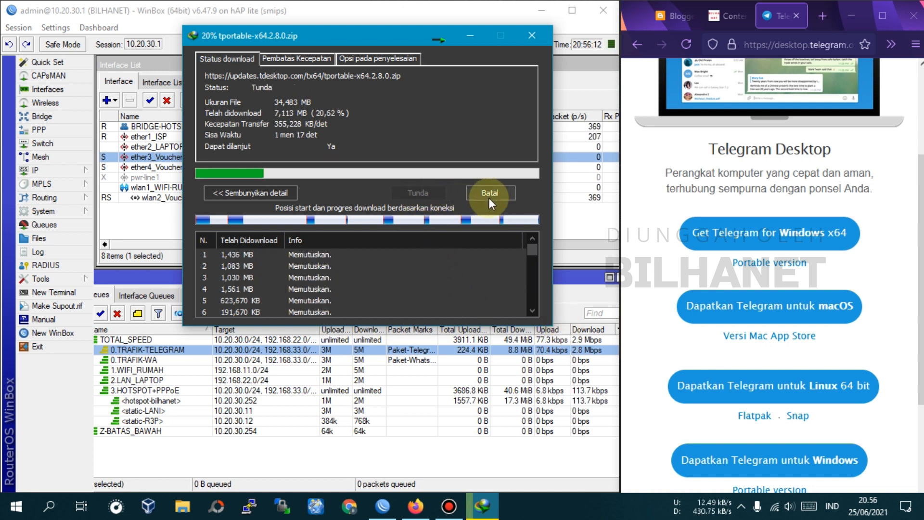
left_click(489, 197)
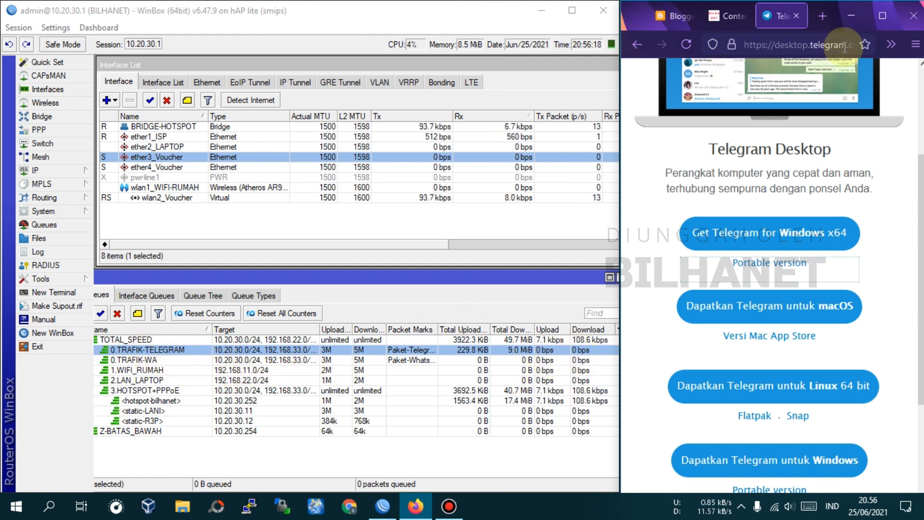
left_click(882, 16)
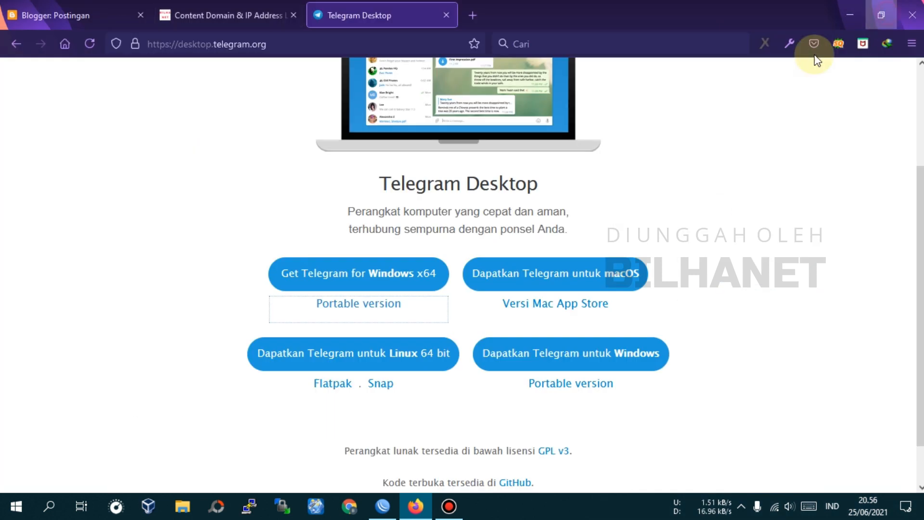
left_click(381, 510)
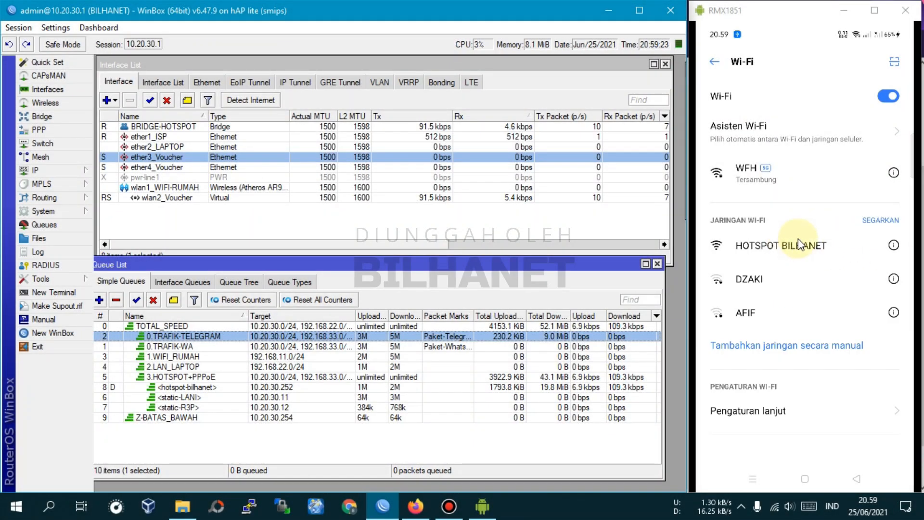
Connect the mirrored phone to the HOTSPOT BILHANET Wi-Fi and realign the Queue List window beneath the Interface List
left_click(797, 253)
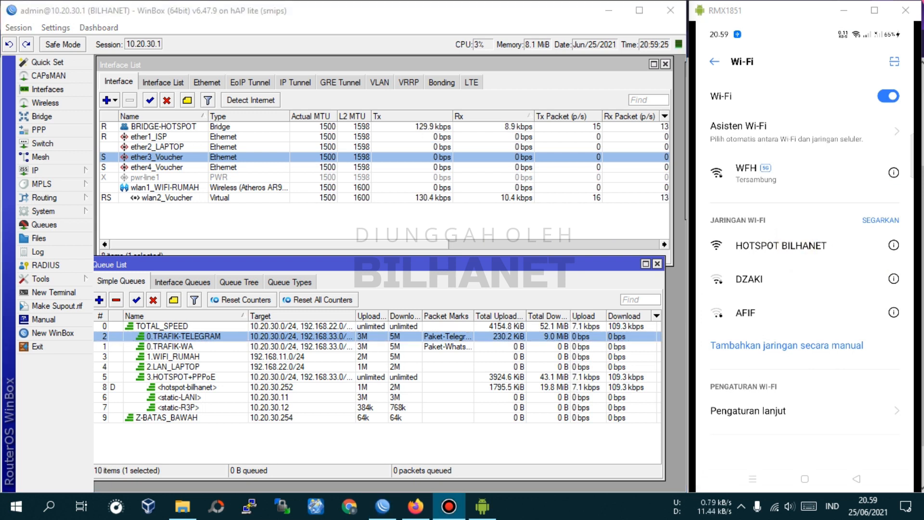
left_click(754, 258)
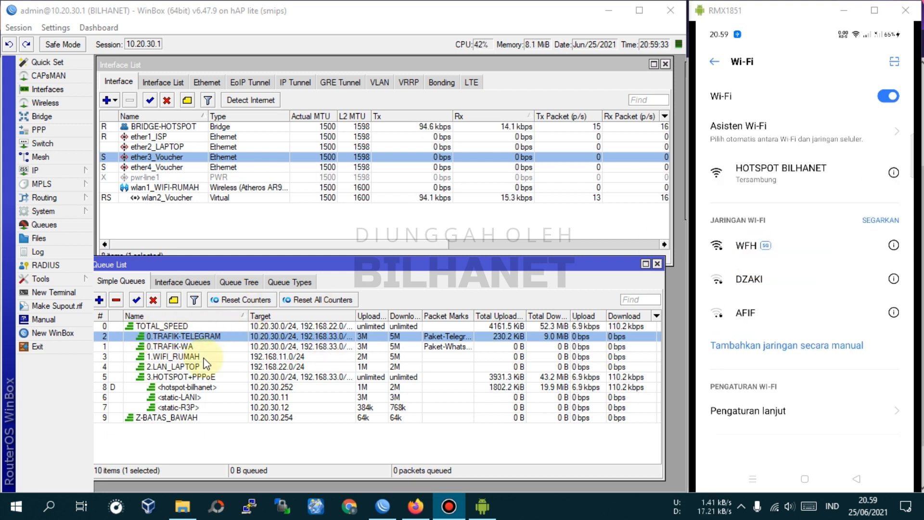
left_click_drag(195, 267, 213, 267)
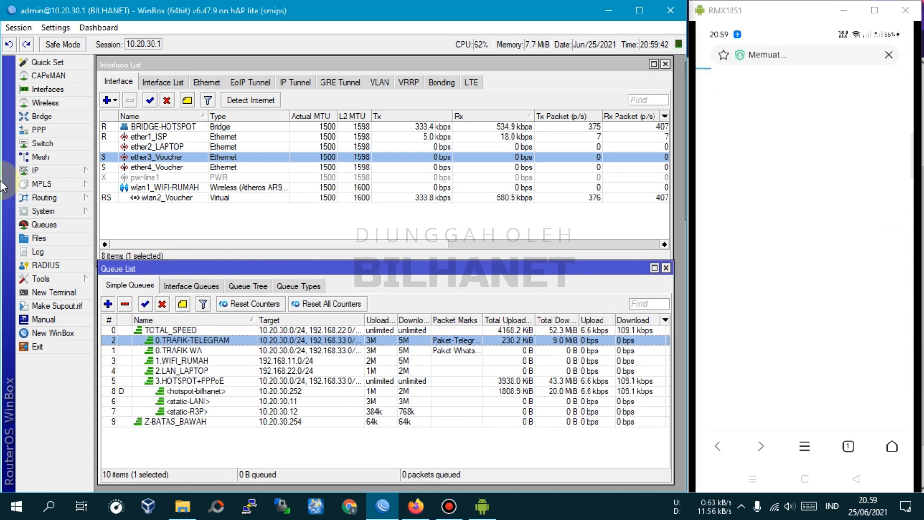
Open the router's hotspot user list and select the first BW-512k voucher user
left_click(48, 170)
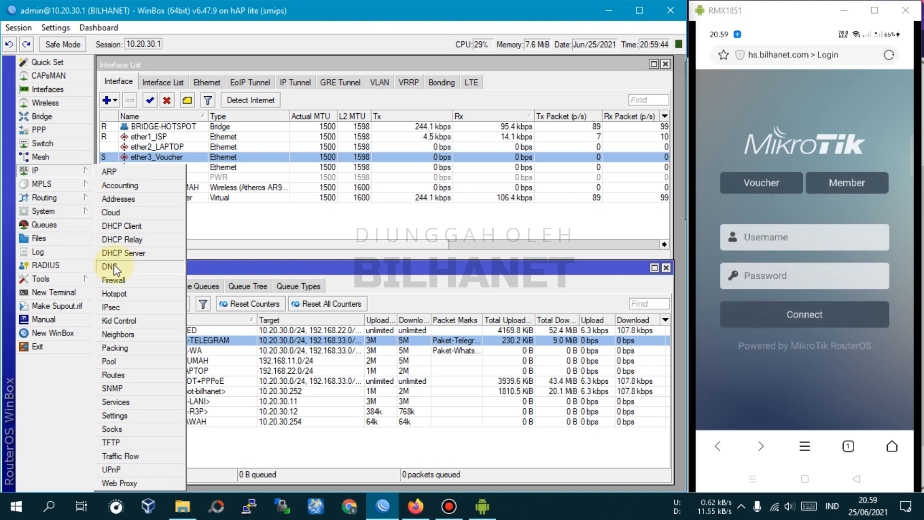
left_click(118, 293)
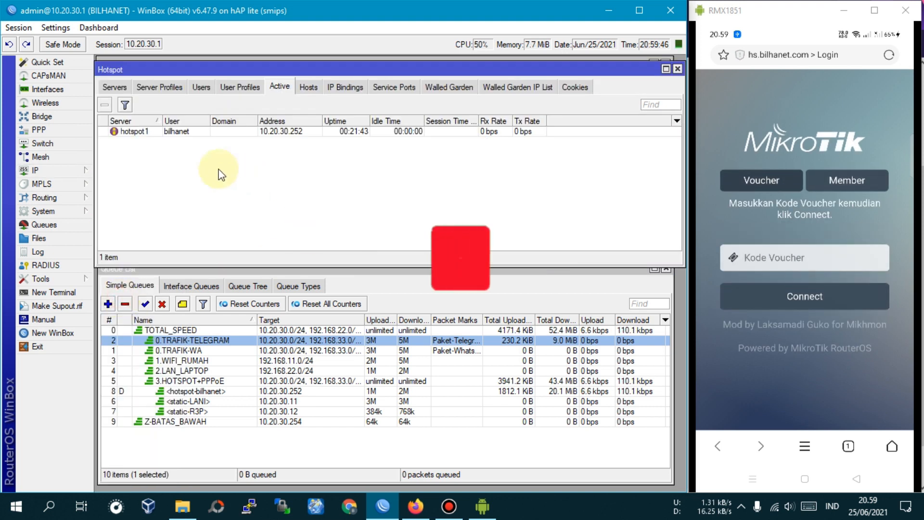
left_click(209, 90)
left_click(190, 173)
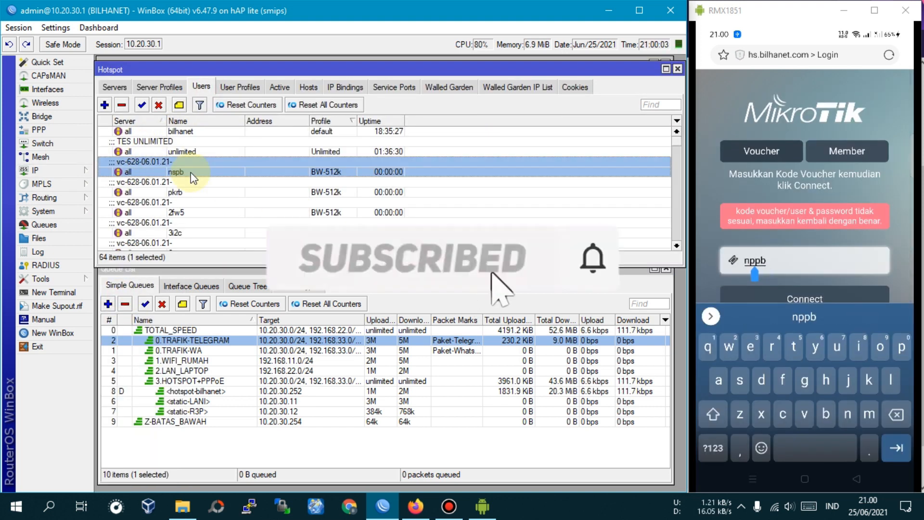
Correct the voucher code on the phone's hotspot login page to match the selected user, log in, and close the Hotspot window
key("BackSpace")
type("s")
key("Return")
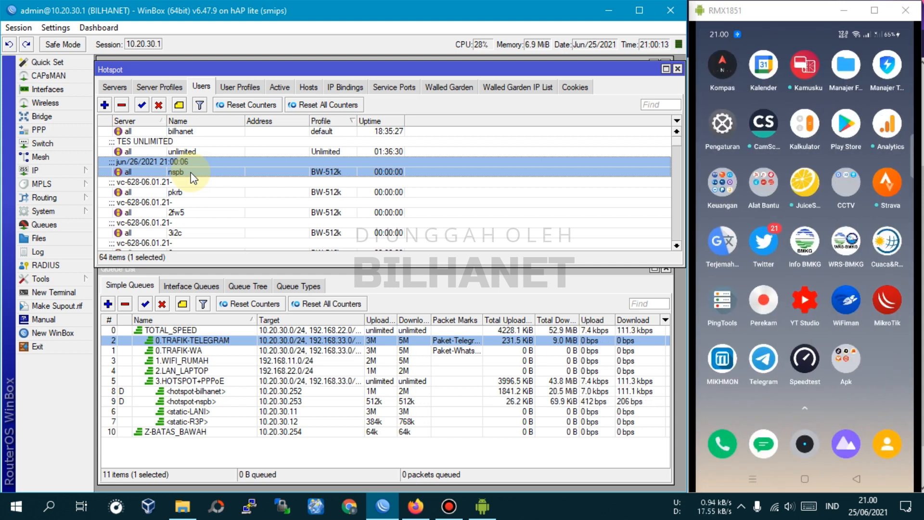
left_click(677, 69)
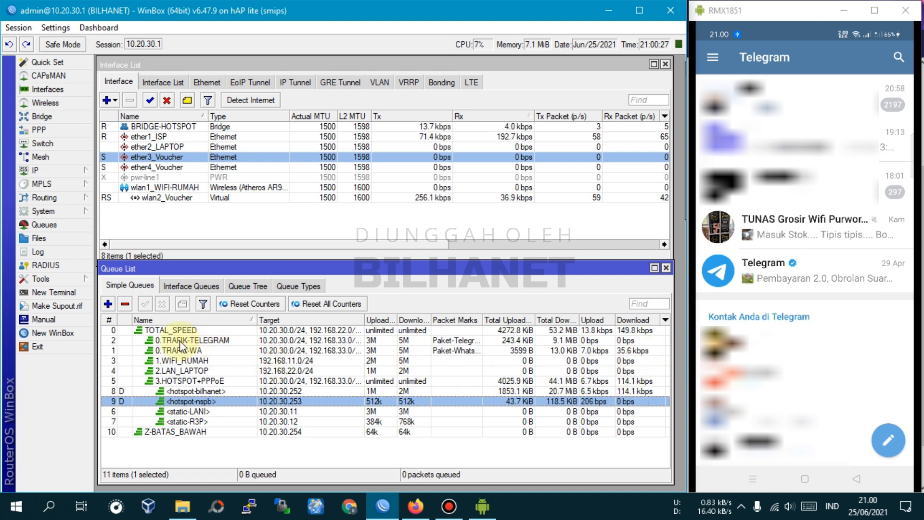
Compare traffic on 0.TRAFIK-TELEGRAM and the phone's 512k hotspot queue while a Telegram channel video downloads on the phone
left_click(210, 340)
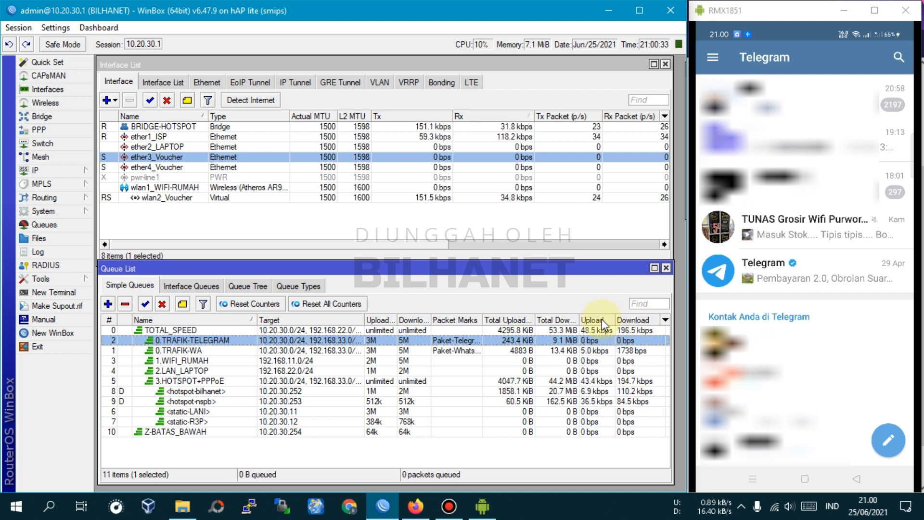
left_click(204, 401)
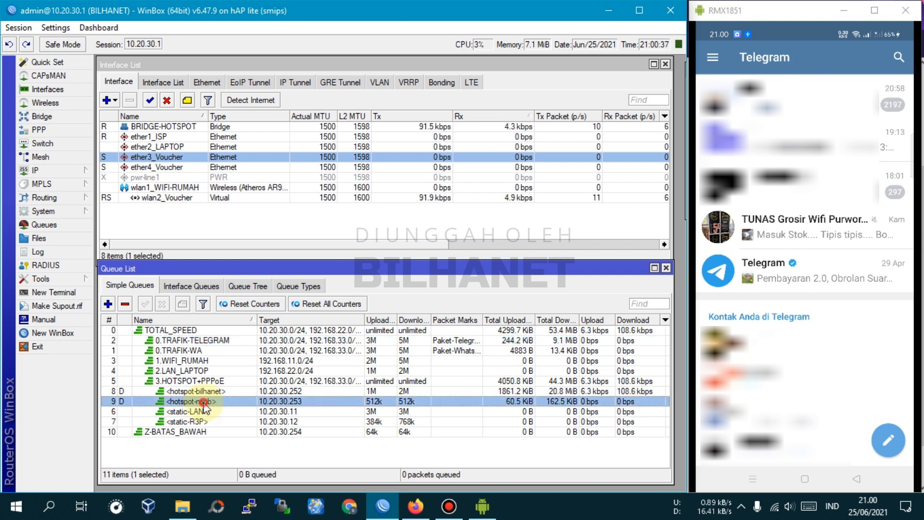
left_click(626, 341)
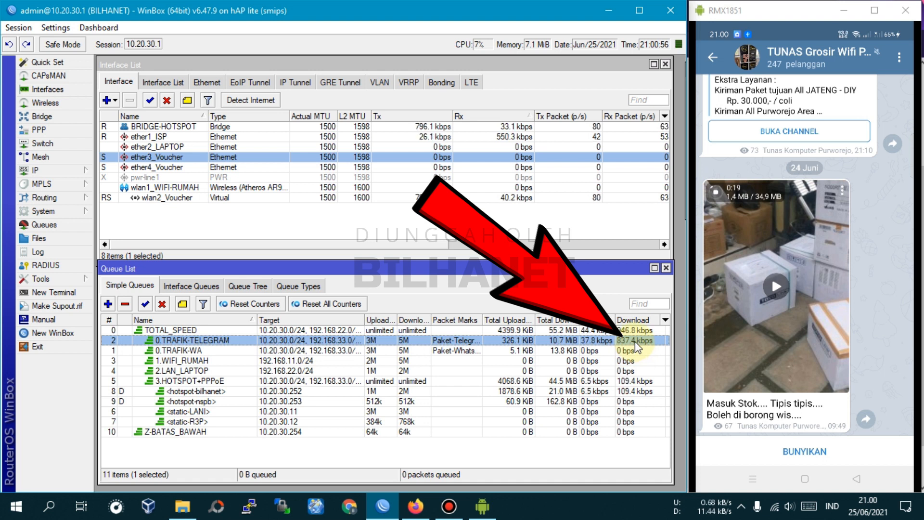
Examine the rates of the Telegram mark connection and mark packet rules in the firewall mangle list, then close the Firewall window
left_click(61, 172)
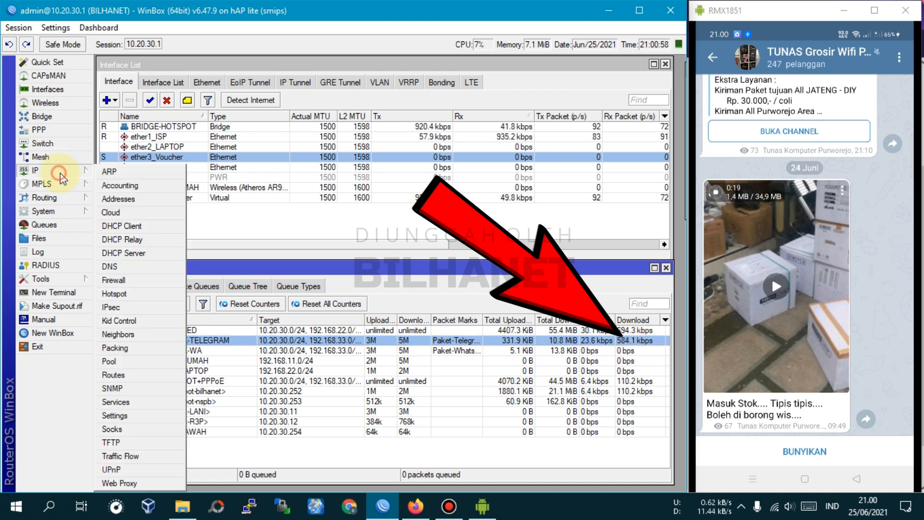
left_click(116, 283)
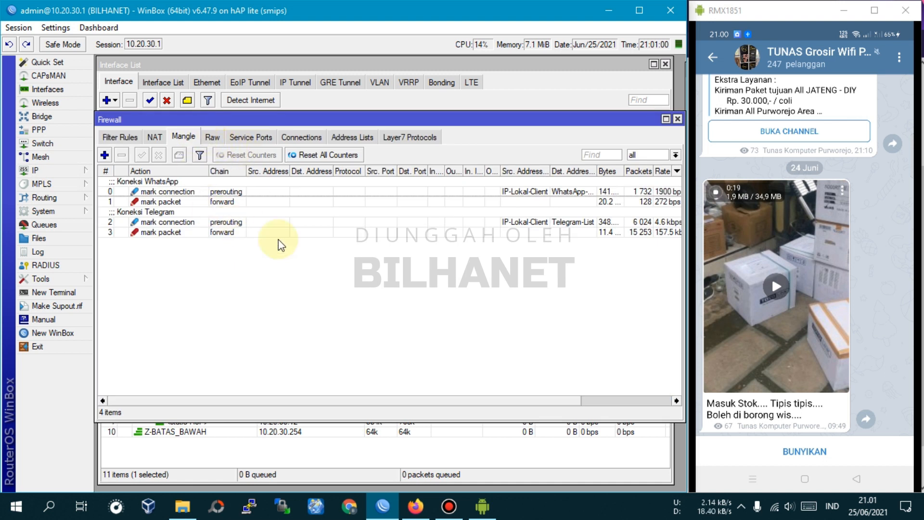
left_click_drag(322, 397, 456, 392)
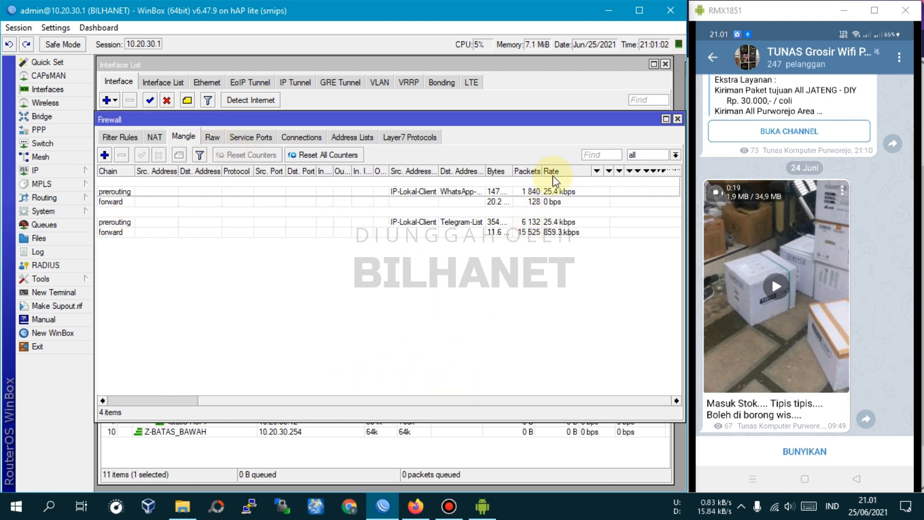
left_click(559, 222)
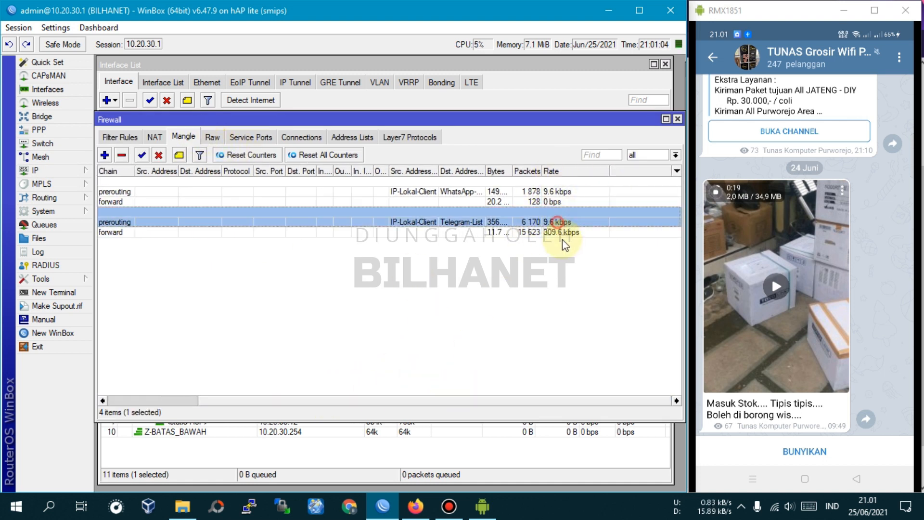
left_click(558, 233)
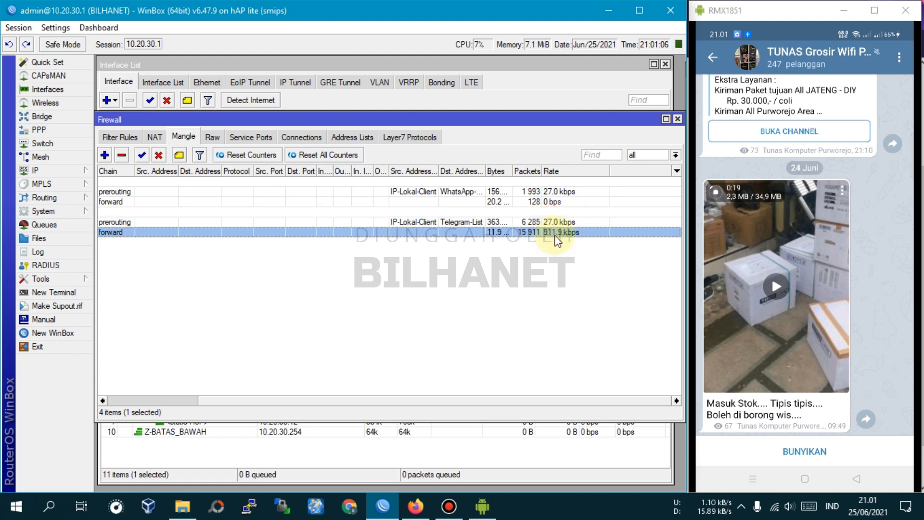
left_click(678, 119)
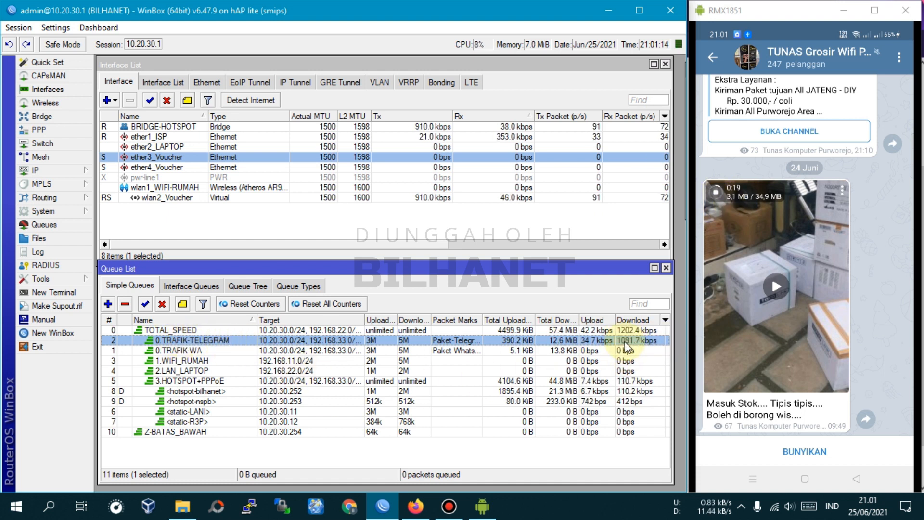
Examine the phone's hotspot queue and the 0.TRAFIK-TELEGRAM upload rate during a video upload to the bilhanet bot, widening the Upload column
left_click(630, 403)
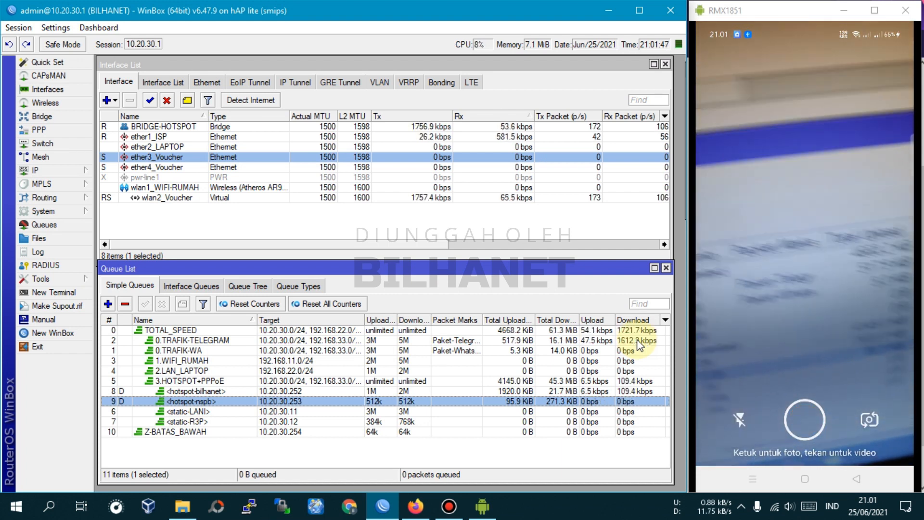
left_click(599, 340)
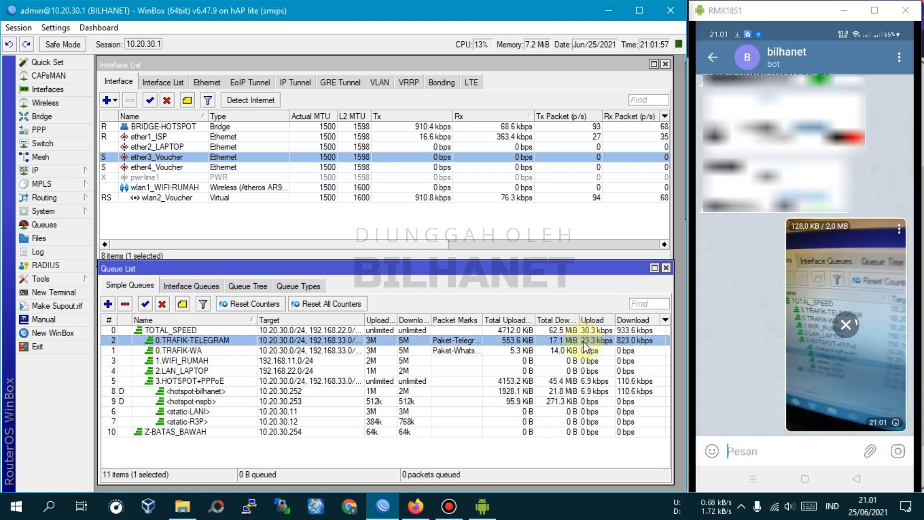
left_click_drag(615, 319, 628, 319)
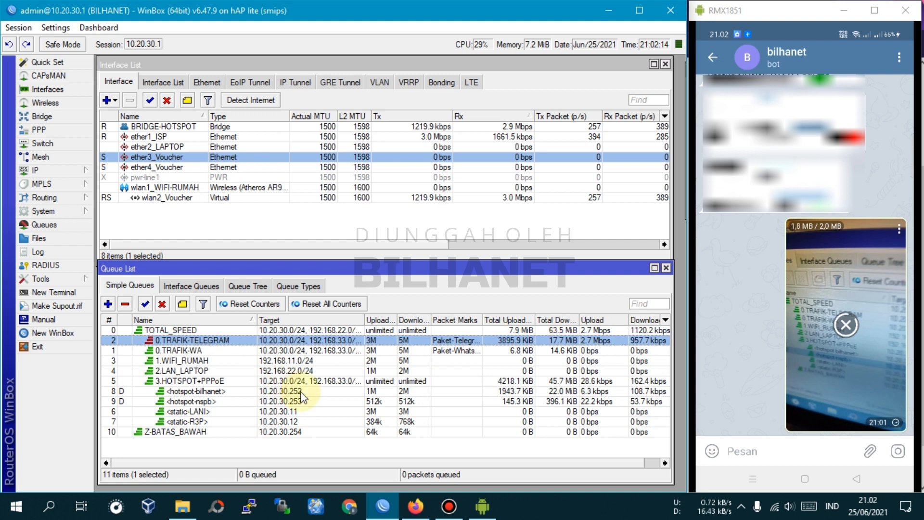
left_click_drag(527, 268, 525, 249)
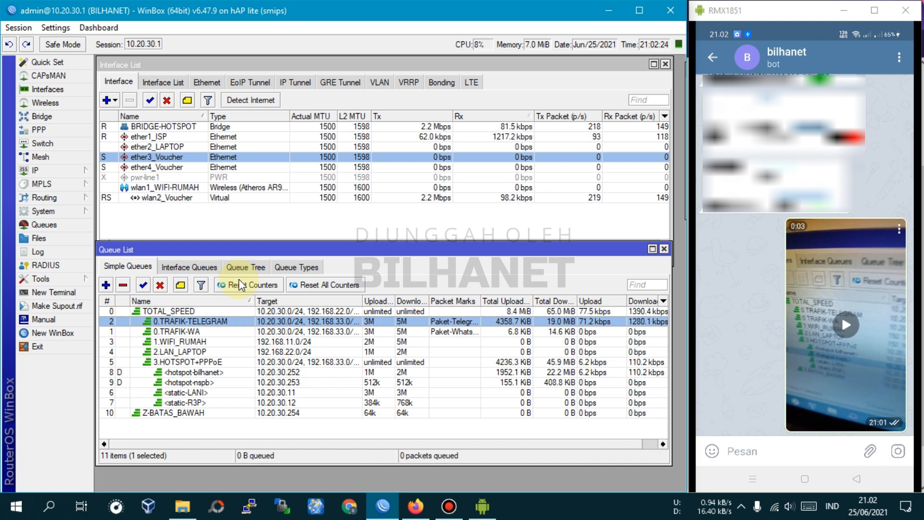
left_click_drag(253, 253, 255, 264)
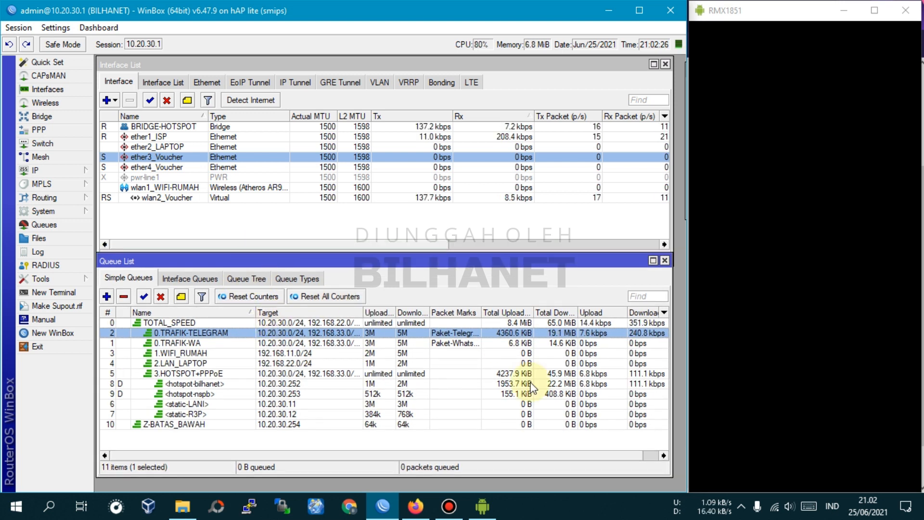